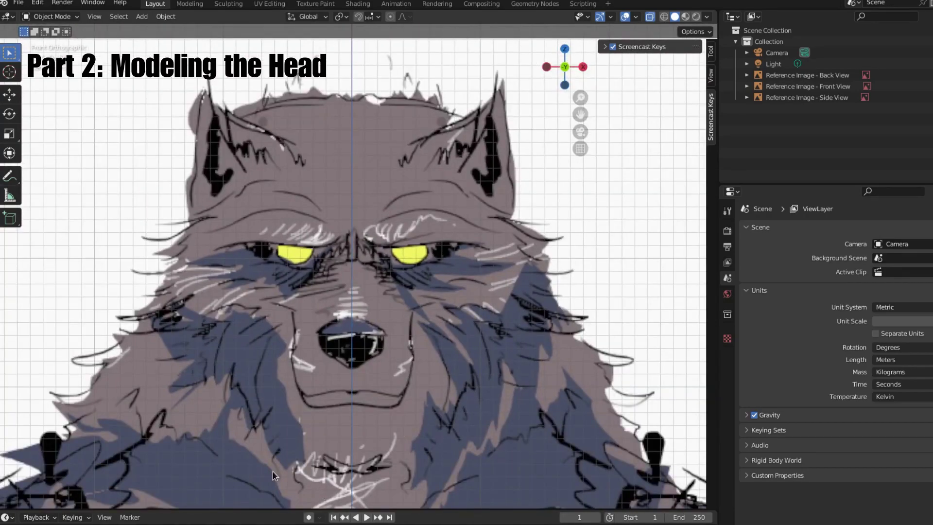
Add a cube mesh and scale it uniformly down to about 0.145.
{"action": "scroll", "coordinate": [351, 392], "scroll_direction": "up", "scroll_amount": 1}
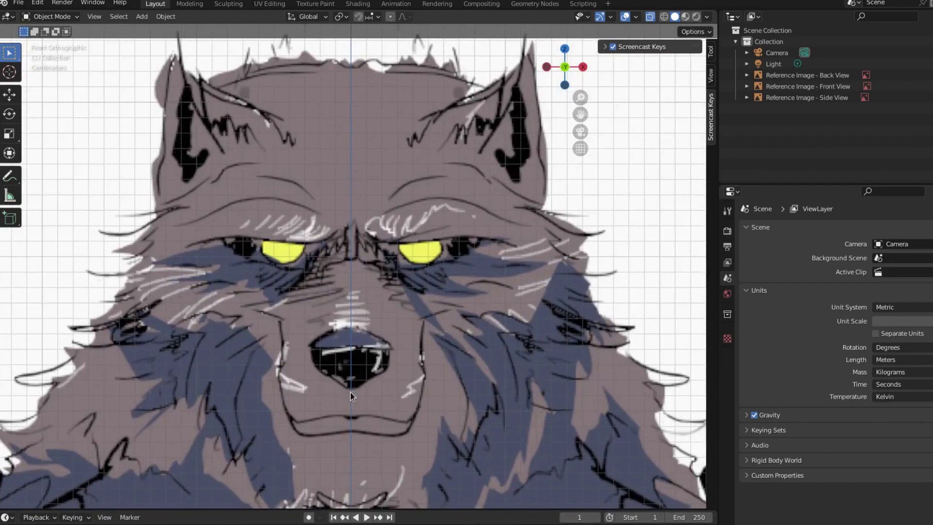
{"action": "key", "text": "shift+a"}
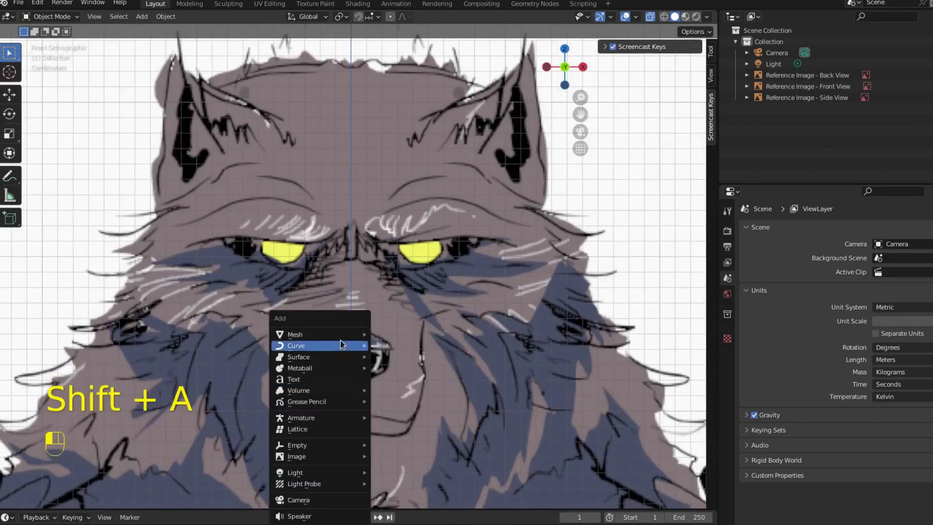
{"action": "mouse_move", "coordinate": [334, 332]}
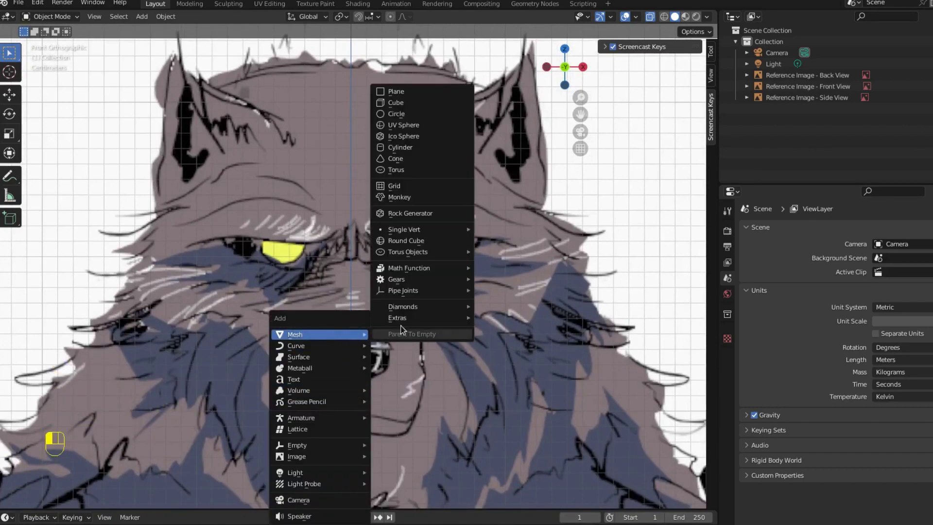
{"action": "left_click", "coordinate": [404, 104]}
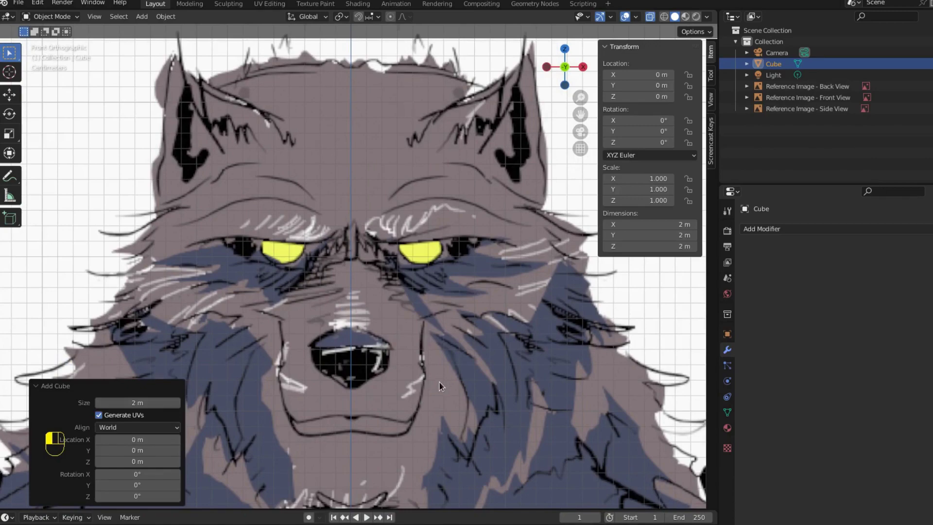
{"action": "scroll", "coordinate": [456, 415], "scroll_direction": "down", "scroll_amount": 10}
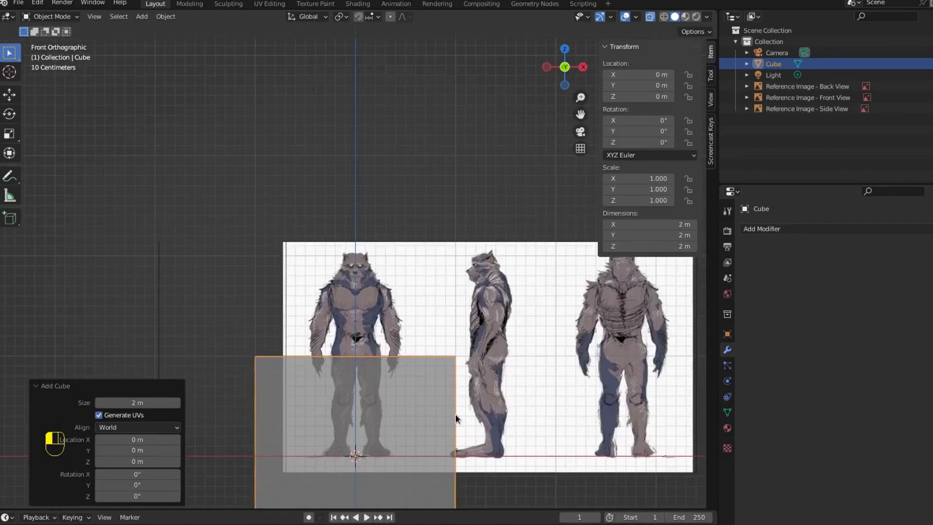
{"action": "key", "text": "s"}
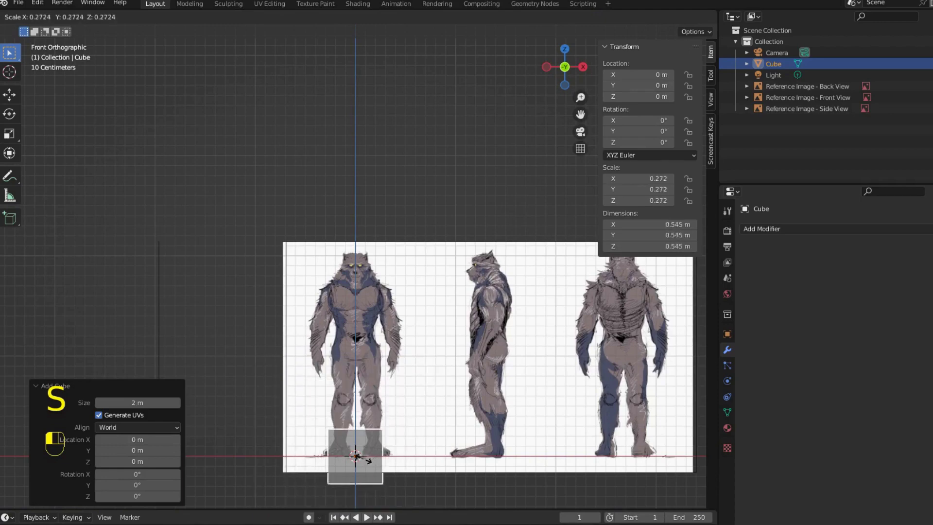
{"action": "left_click", "coordinate": [362, 459]}
Move the cube up along the Z axis by about 1.86 m so it covers the head in the front reference.
{"action": "key", "text": "g"}
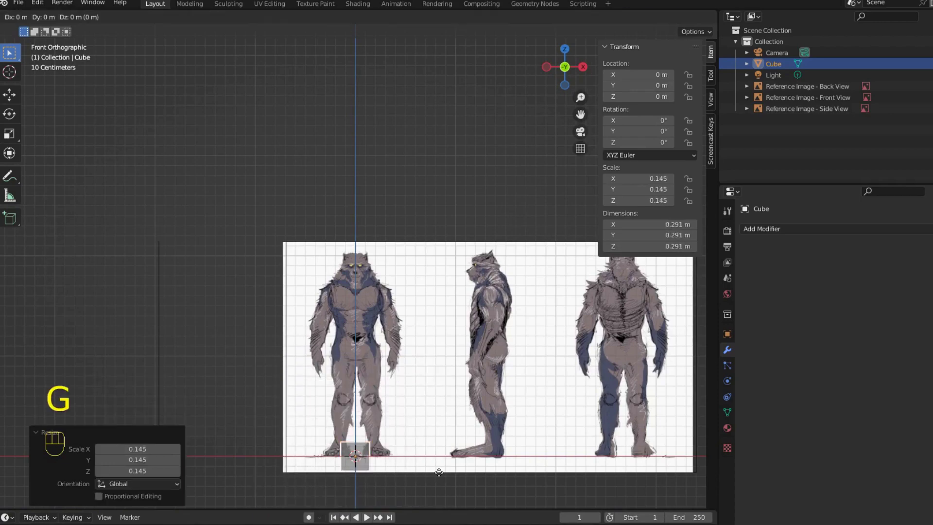
{"action": "key", "text": "z"}
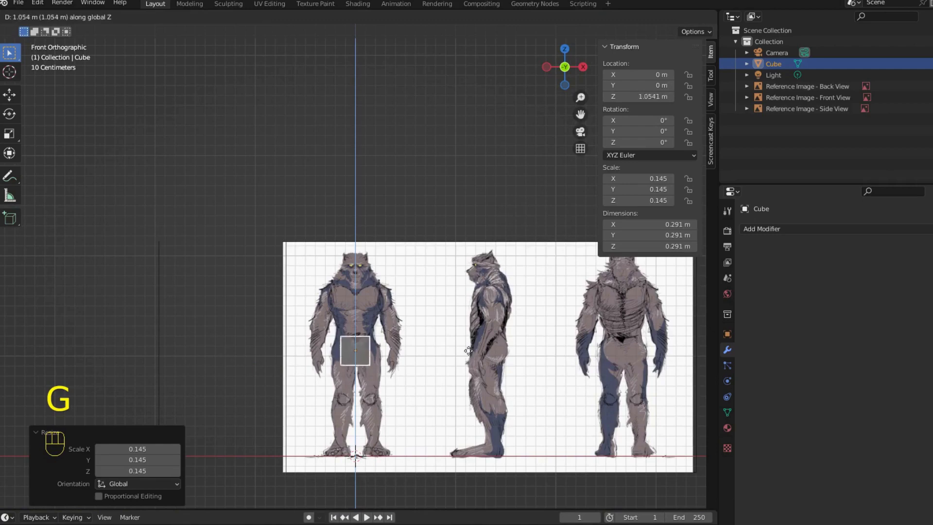
{"action": "left_click", "coordinate": [478, 285]}
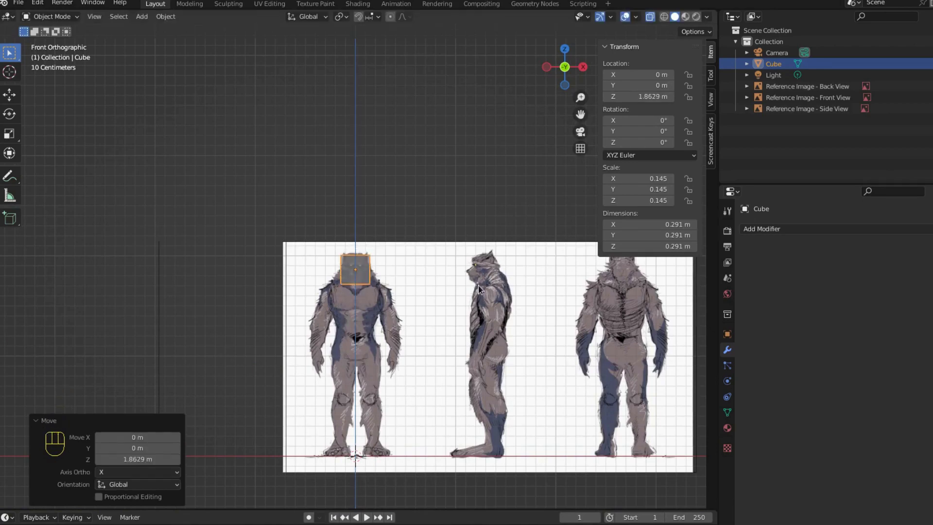
{"action": "scroll", "coordinate": [437, 340], "scroll_direction": "up", "scroll_amount": 10}
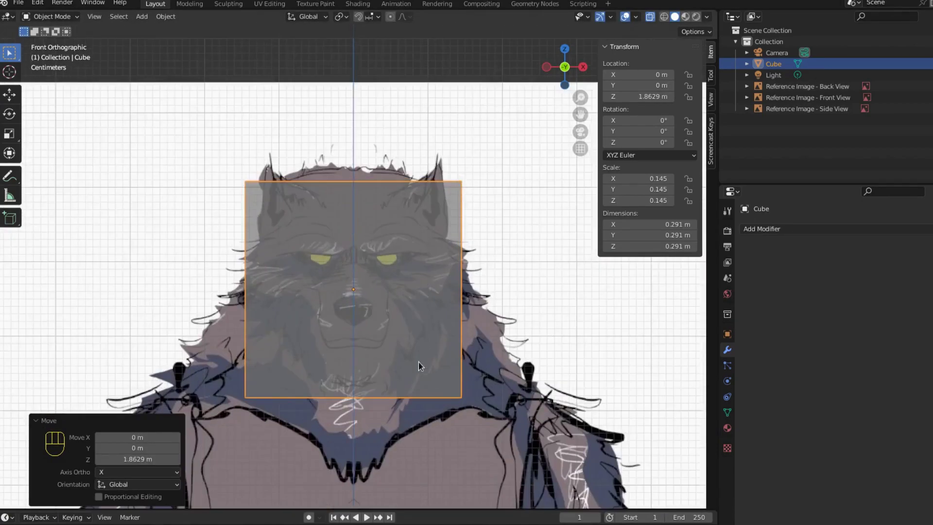
{"action": "scroll", "coordinate": [417, 382], "scroll_direction": "down", "scroll_amount": 3}
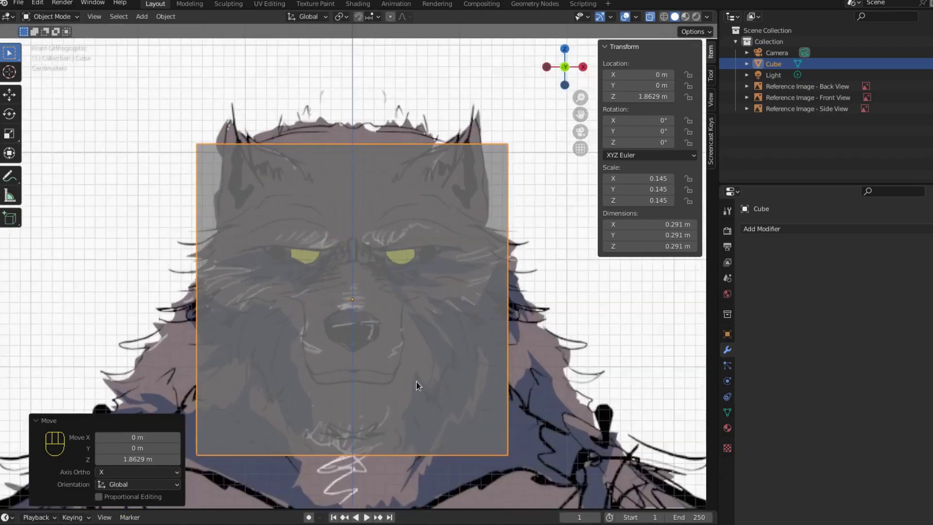
{"action": "scroll", "coordinate": [417, 383], "scroll_direction": "up", "scroll_amount": 4}
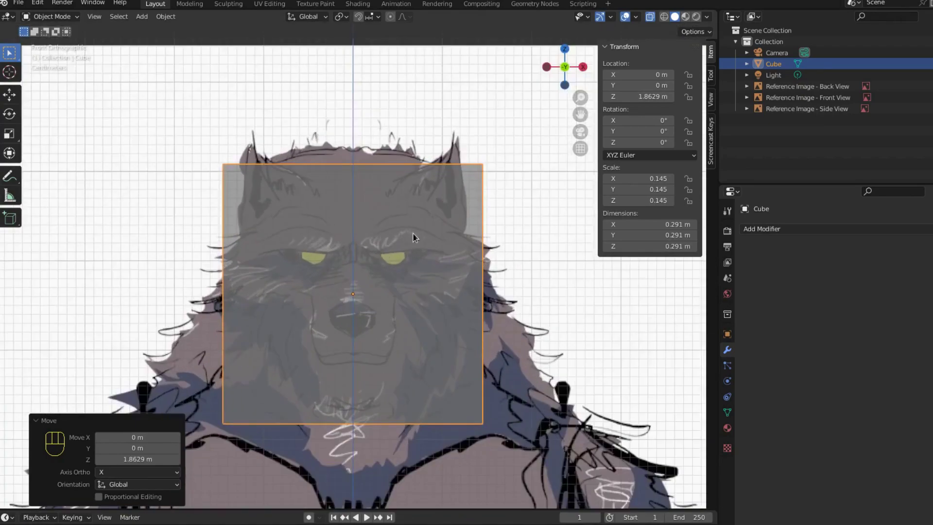
{"action": "scroll", "coordinate": [347, 357], "scroll_direction": "down", "scroll_amount": 4}
Compare the cube with X-ray display off and on from angled views, leaving X-ray on.
{"action": "middle_click_drag", "start_coordinate": [444, 378], "coordinate": [342, 268]}
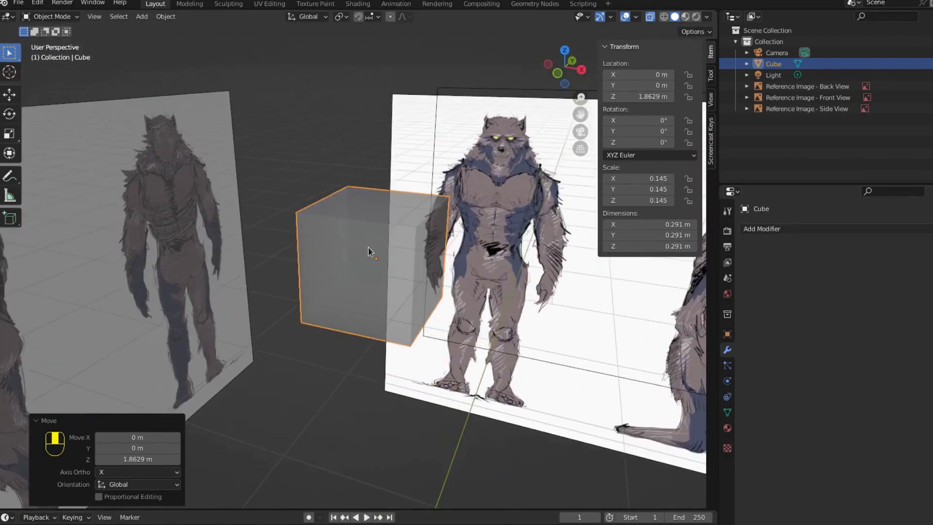
{"action": "key", "text": "alt+z"}
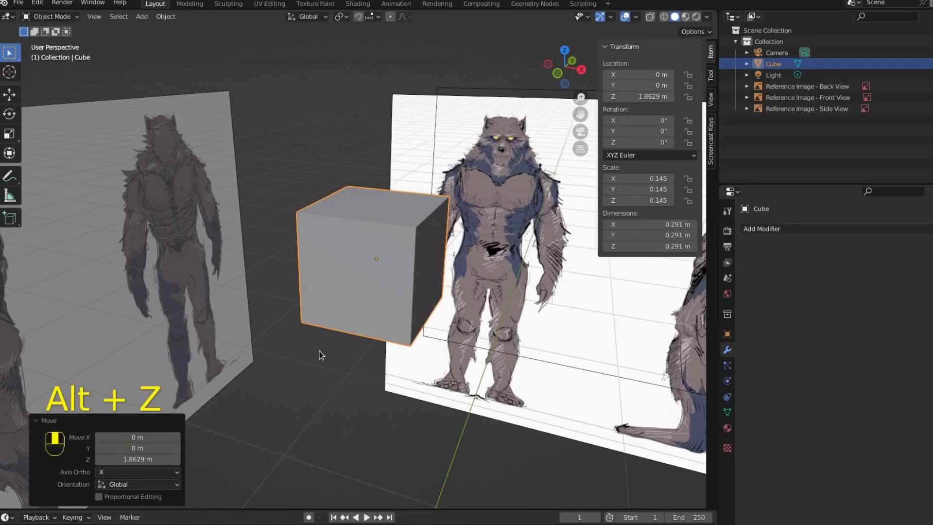
{"action": "key", "text": "alt+z"}
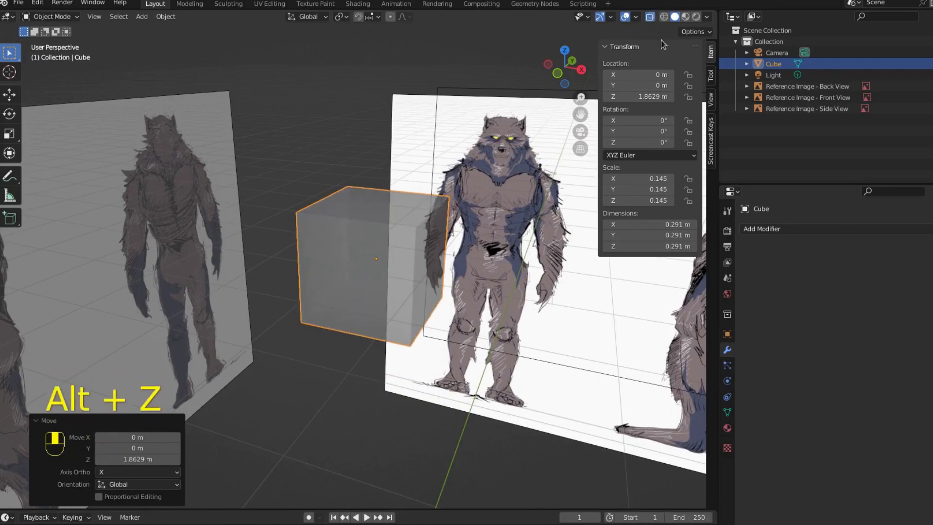
{"action": "left_click", "coordinate": [650, 17]}
{"action": "left_click", "coordinate": [650, 18]}
{"action": "left_click", "coordinate": [650, 18]}
{"action": "middle_click_drag", "start_coordinate": [504, 389], "coordinate": [604, 119]}
{"action": "left_click", "coordinate": [652, 19]}
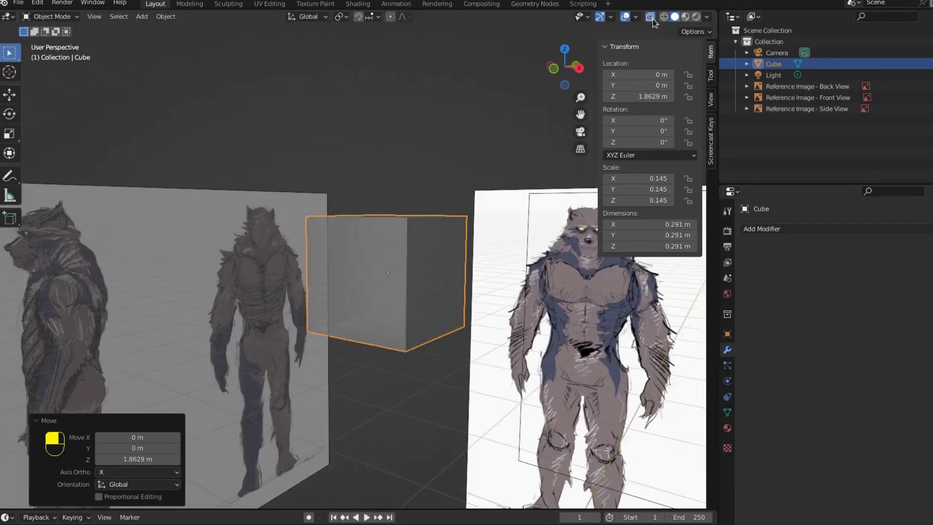
Return to the front view of the head and switch the cube to Edit Mode.
{"action": "key", "text": "KP_1"}
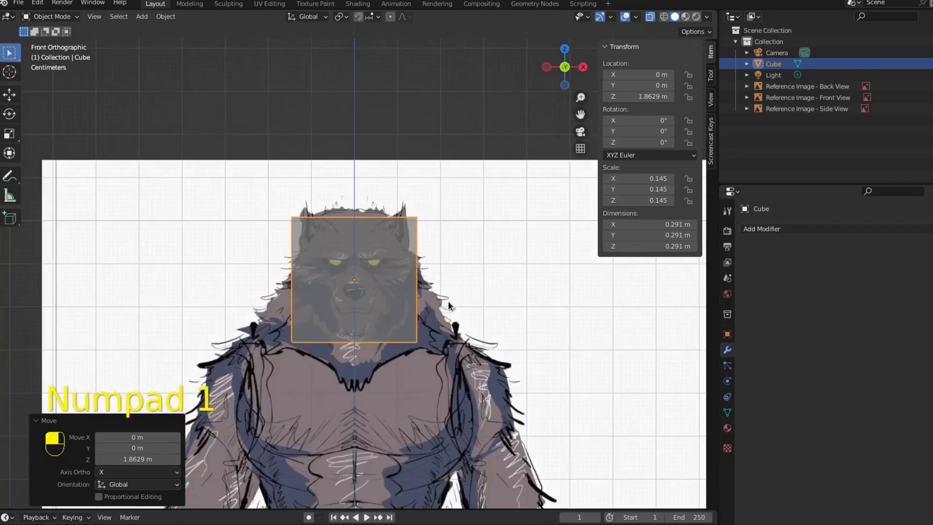
{"action": "scroll", "coordinate": [448, 409], "scroll_direction": "up", "scroll_amount": 5}
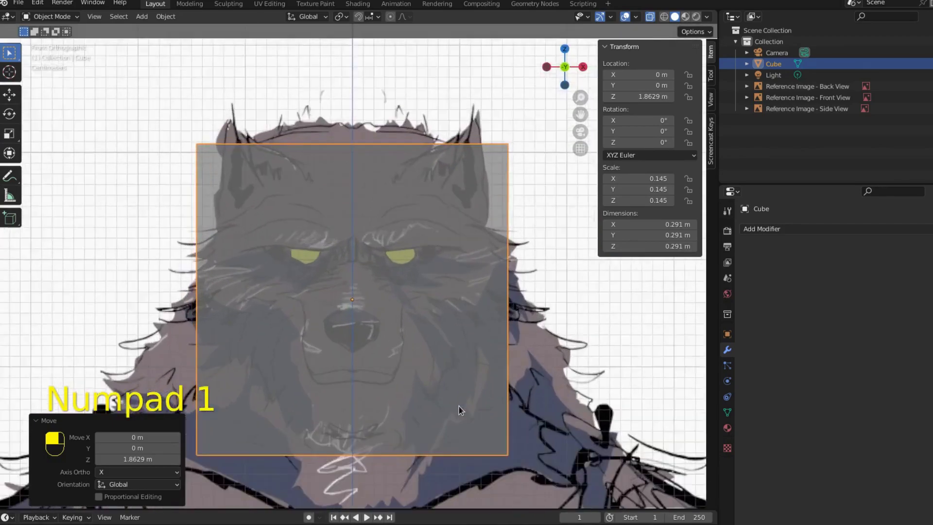
{"action": "scroll", "coordinate": [458, 406], "scroll_direction": "down", "scroll_amount": 4}
{"action": "middle_click_drag", "start_coordinate": [443, 392], "coordinate": [434, 343], "text": "shift"}
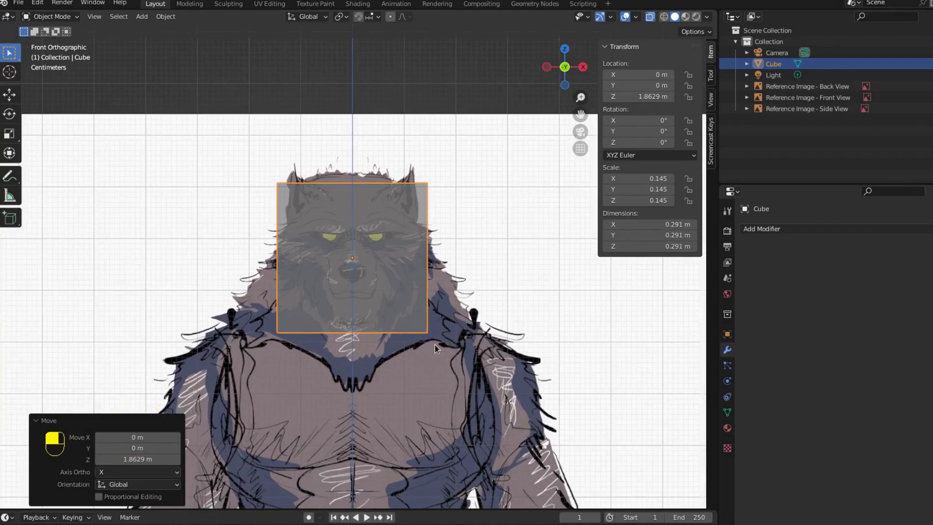
{"action": "scroll", "coordinate": [435, 349], "scroll_direction": "up", "scroll_amount": 2}
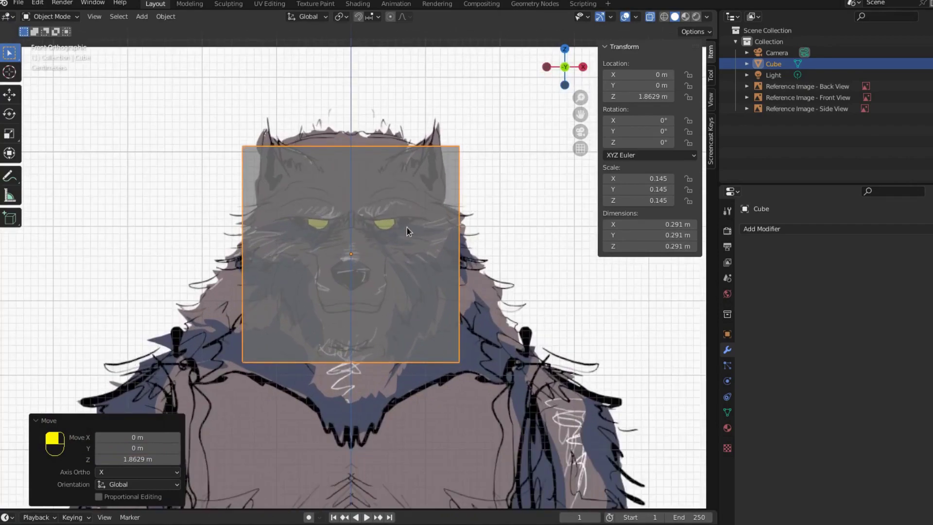
{"action": "left_click", "coordinate": [56, 18]}
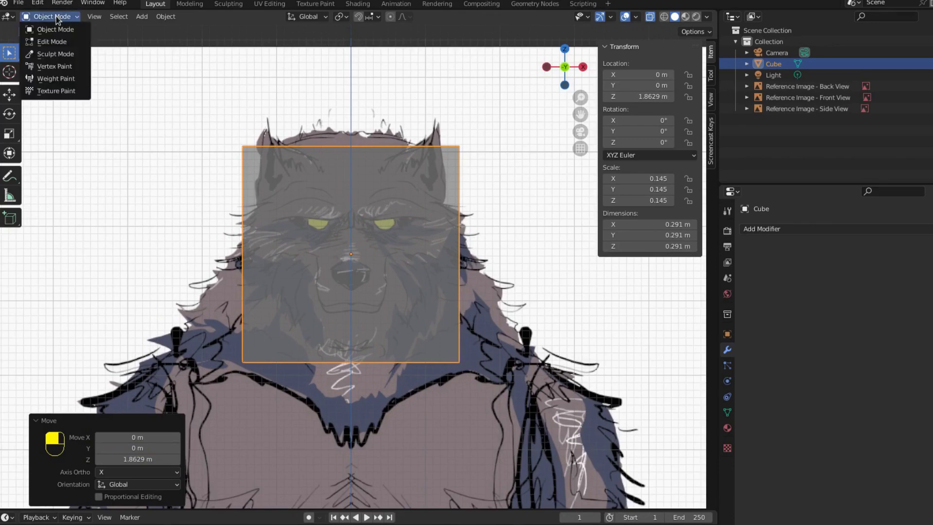
{"action": "left_click", "coordinate": [52, 43]}
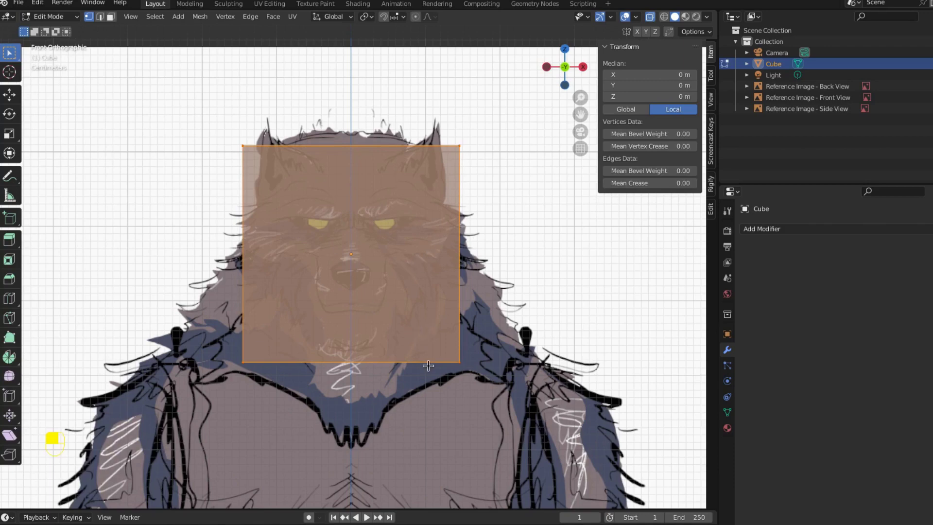
Inspect the cube's mesh from several angles with X-ray off, returning to the front view with X-ray on.
{"action": "scroll", "coordinate": [414, 262], "scroll_direction": "up", "scroll_amount": 1}
{"action": "middle_click_drag", "start_coordinate": [411, 270], "coordinate": [366, 323]}
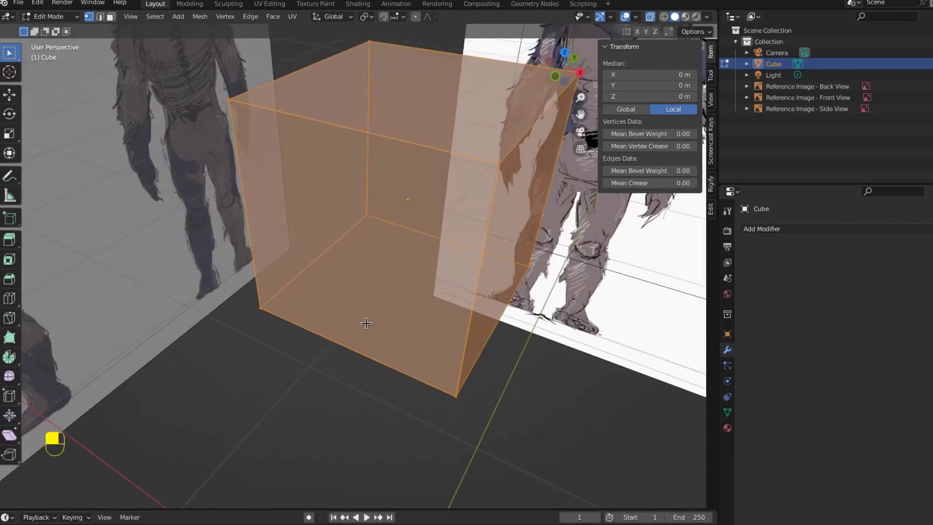
{"action": "left_click", "coordinate": [650, 17]}
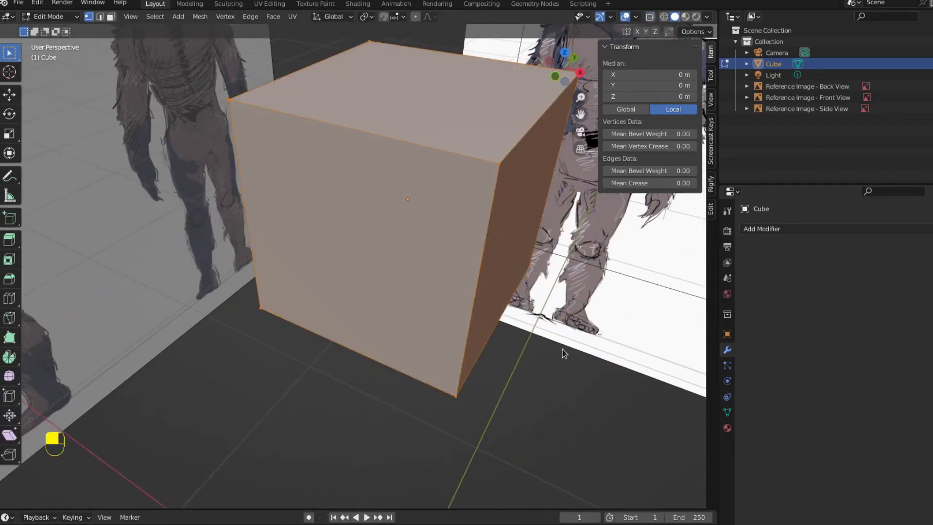
{"action": "middle_click_drag", "start_coordinate": [562, 349], "coordinate": [359, 243]}
{"action": "middle_click_drag", "start_coordinate": [472, 249], "coordinate": [282, 360]}
{"action": "key", "text": "KP_1"}
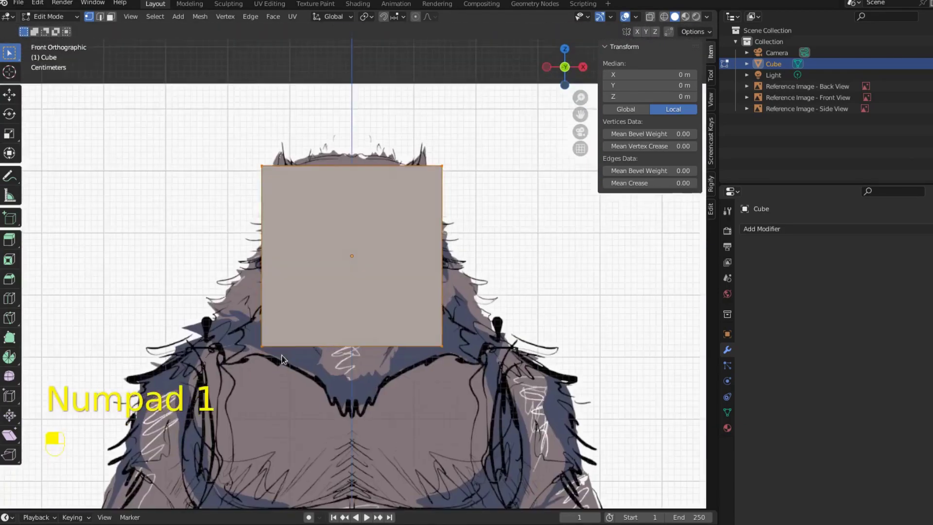
{"action": "left_click", "coordinate": [650, 17]}
Subdivide the whole cube with 5 cuts.
{"action": "scroll", "coordinate": [456, 332], "scroll_direction": "up", "scroll_amount": 2}
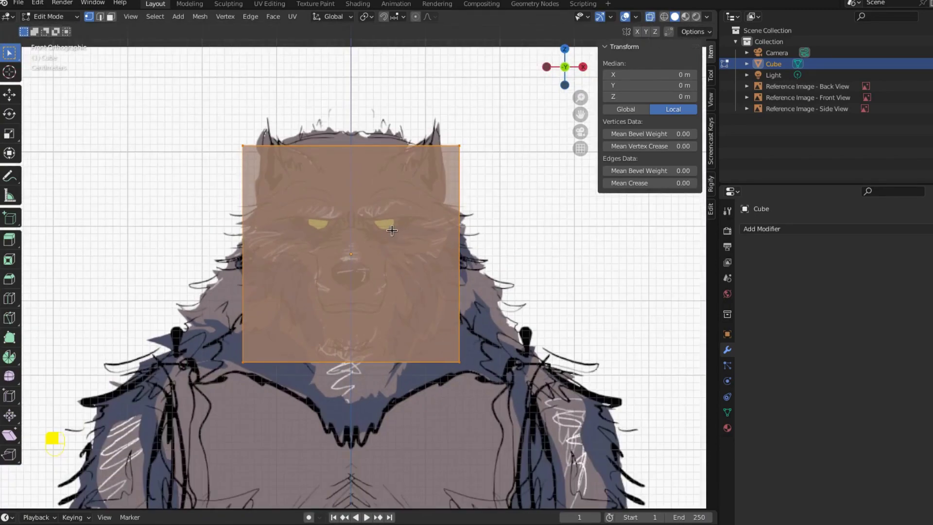
{"action": "right_click", "coordinate": [331, 221]}
{"action": "left_click", "coordinate": [298, 238]}
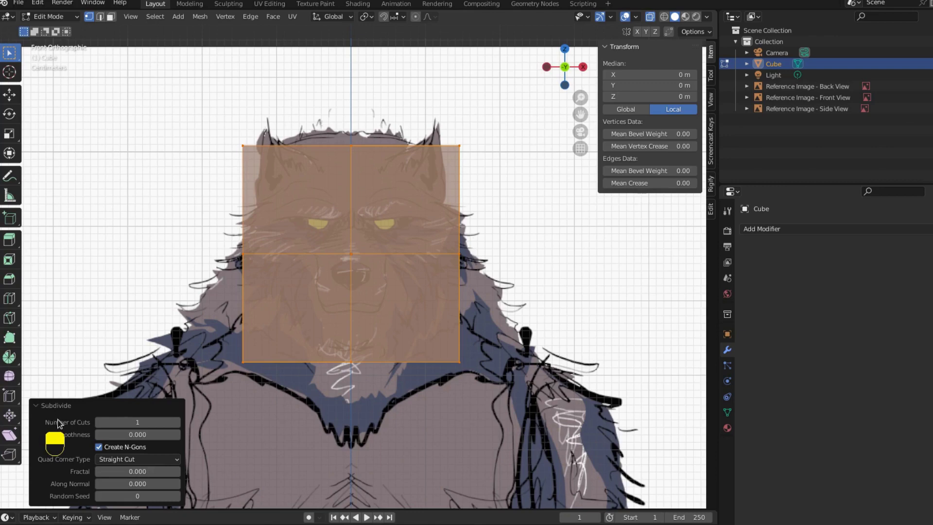
{"action": "left_click", "coordinate": [176, 425]}
{"action": "left_click", "coordinate": [176, 425]}
{"action": "left_click", "coordinate": [176, 425]}
{"action": "left_click", "coordinate": [175, 426]}
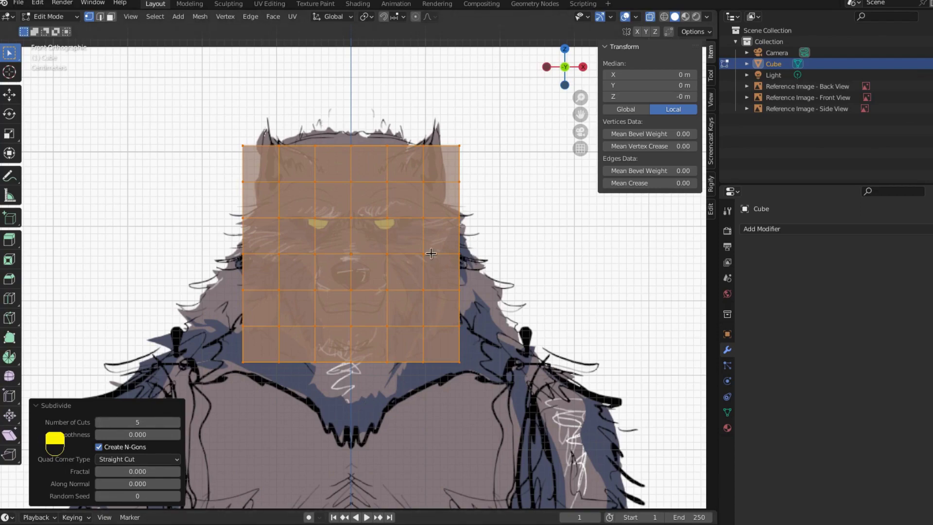
{"action": "key", "text": "Return"}
Delete all vertices left of the cube's centre line in front view, keeping the centre column.
{"action": "scroll", "coordinate": [431, 253], "scroll_direction": "down", "scroll_amount": 5}
{"action": "middle_click_drag", "start_coordinate": [442, 266], "coordinate": [435, 335]}
{"action": "key", "text": "KP_1"}
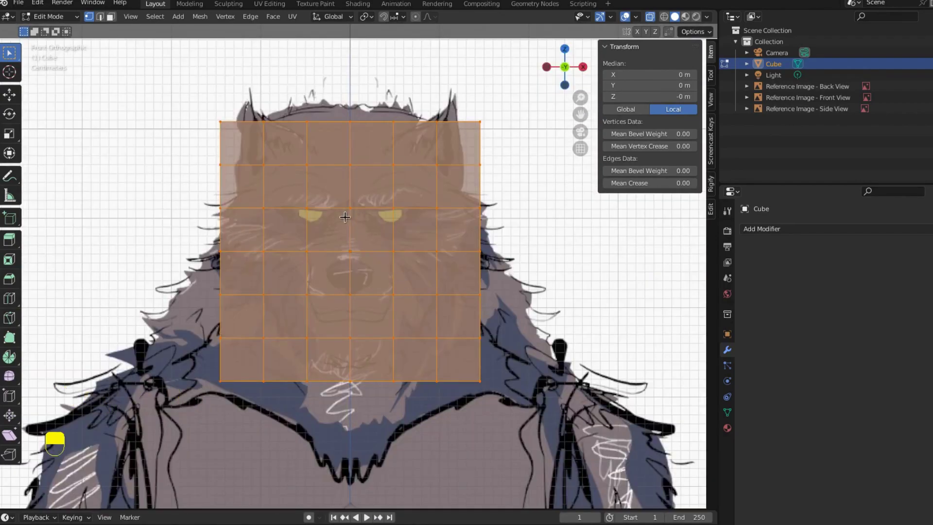
{"action": "left_click_drag", "start_coordinate": [151, 86], "coordinate": [322, 443]}
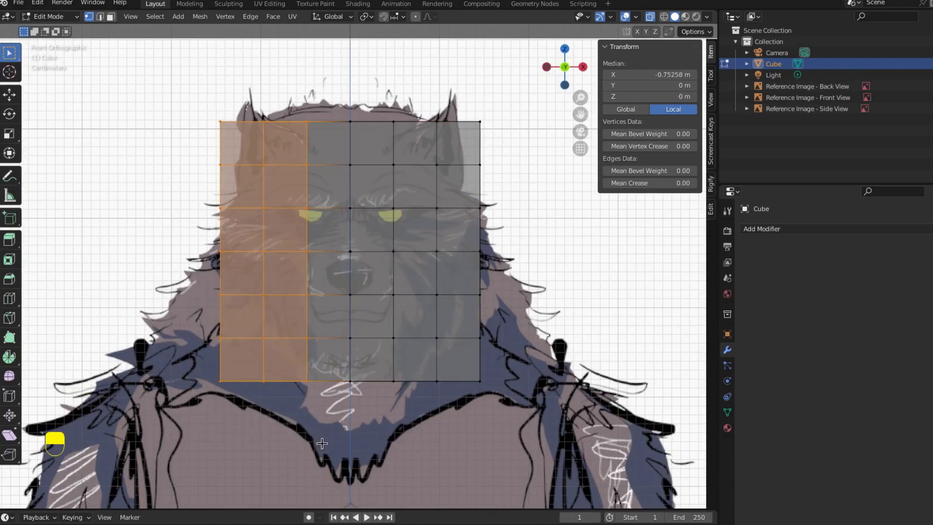
{"action": "key", "text": "Delete"}
{"action": "left_click", "coordinate": [275, 359]}
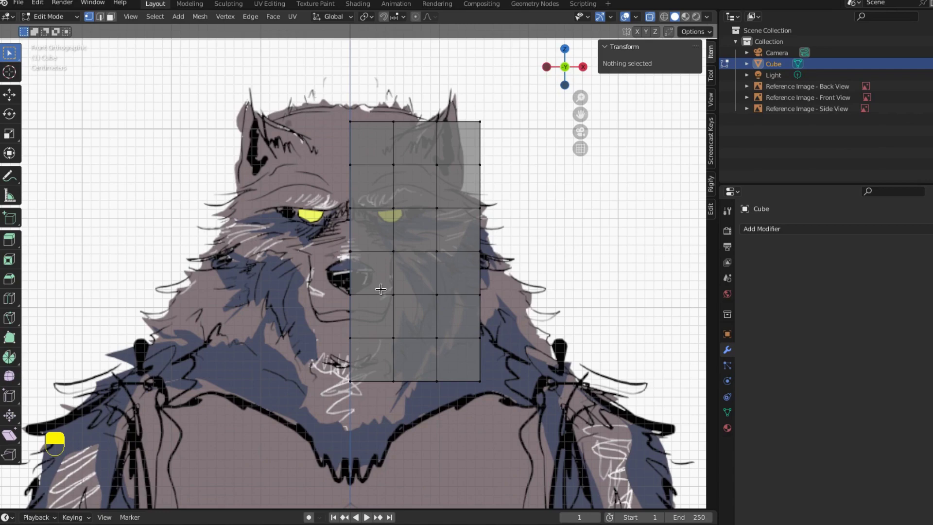
Add a Mirror modifier on the X axis to the remaining half of the cube.
{"action": "key", "text": "a"}
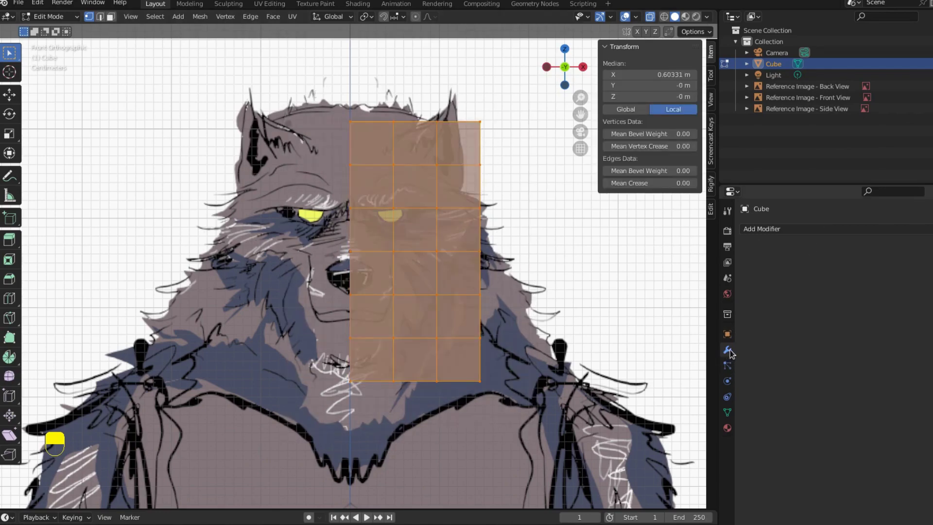
{"action": "left_click", "coordinate": [776, 230]}
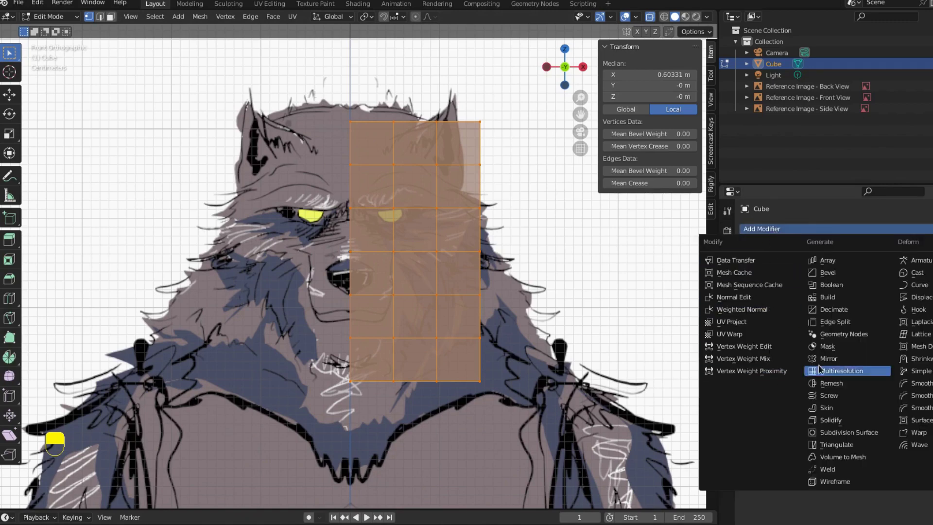
{"action": "left_click", "coordinate": [840, 362]}
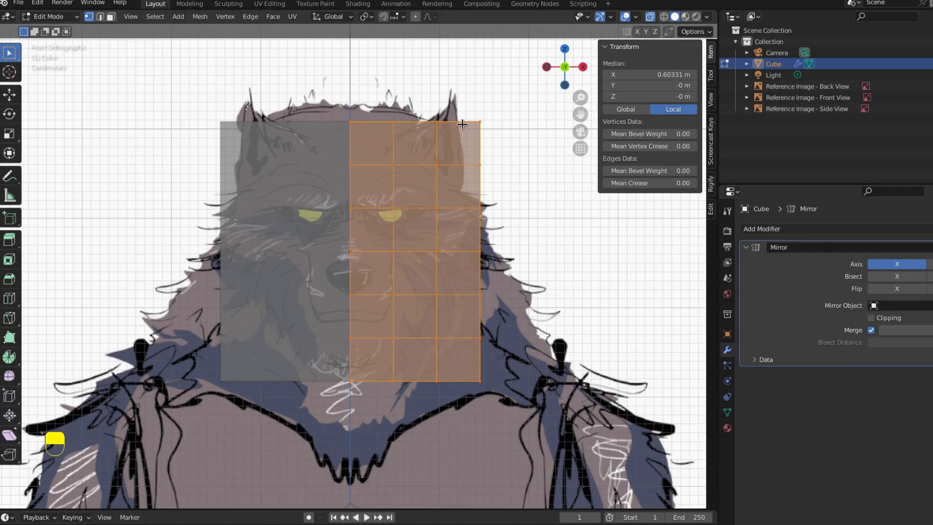
{"action": "left_click", "coordinate": [491, 139]}
{"action": "left_click_drag", "start_coordinate": [471, 108], "coordinate": [539, 171]}
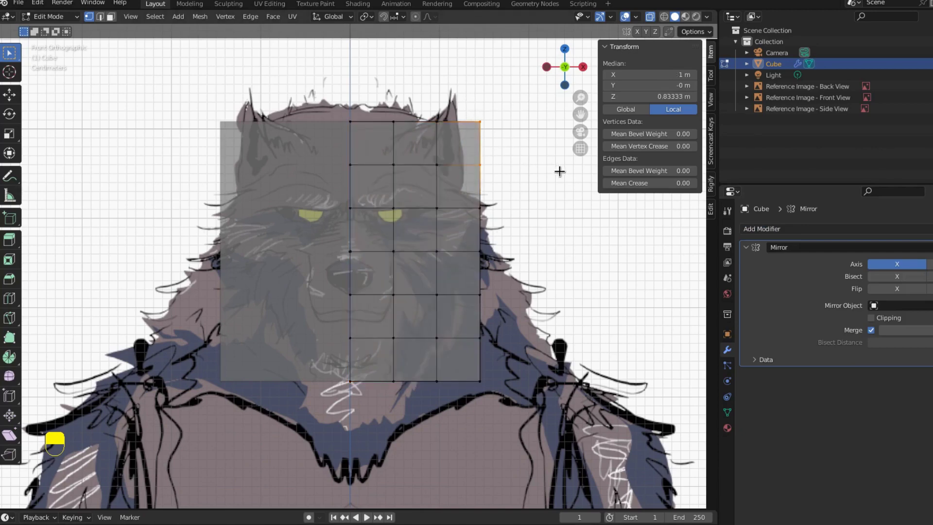
{"action": "left_click_drag", "start_coordinate": [469, 187], "coordinate": [571, 265], "text": "shift"}
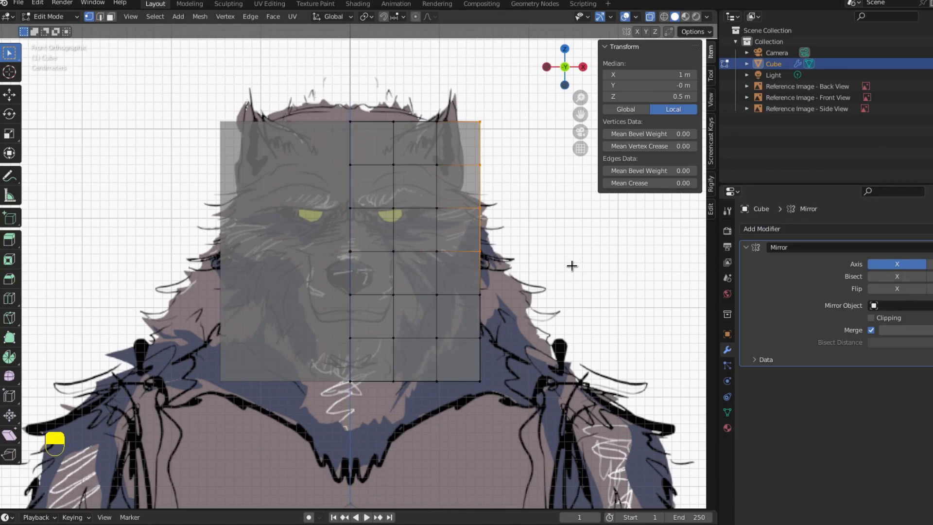
{"action": "key", "text": "g"}
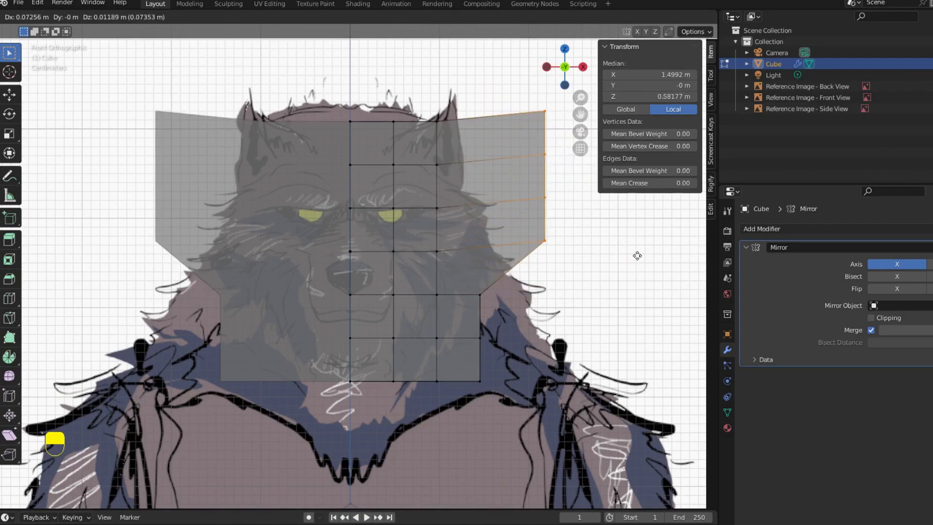
{"action": "right_click", "coordinate": [637, 255]}
{"action": "left_click_drag", "start_coordinate": [382, 373], "coordinate": [432, 437]}
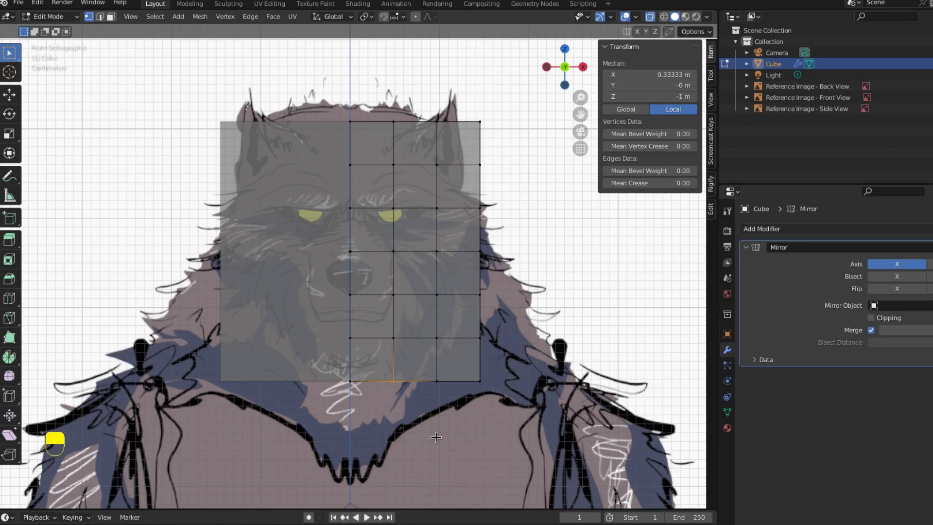
{"action": "key", "text": "g"}
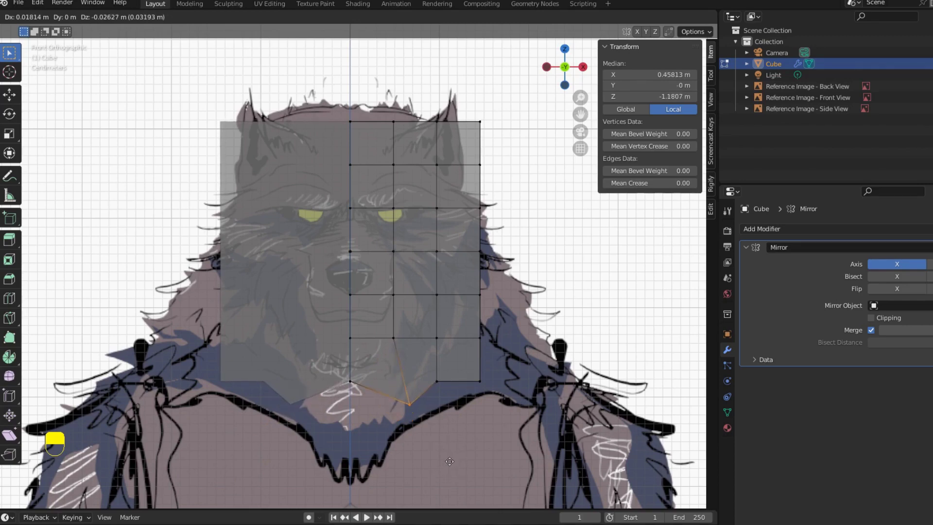
{"action": "key", "text": "Escape"}
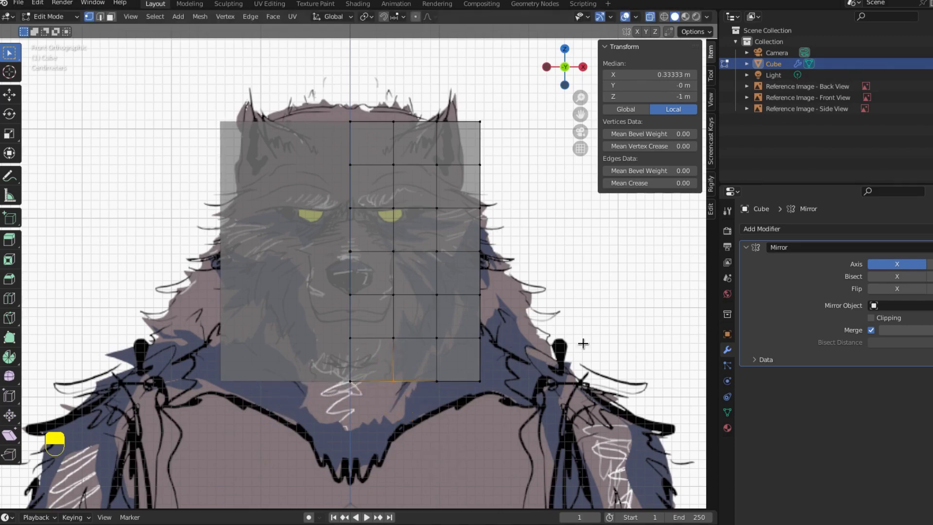
Enable clipping on the Mirror modifier and add a Subdivision Surface modifier to the head.
{"action": "left_click", "coordinate": [871, 318]}
{"action": "key", "text": "g"}
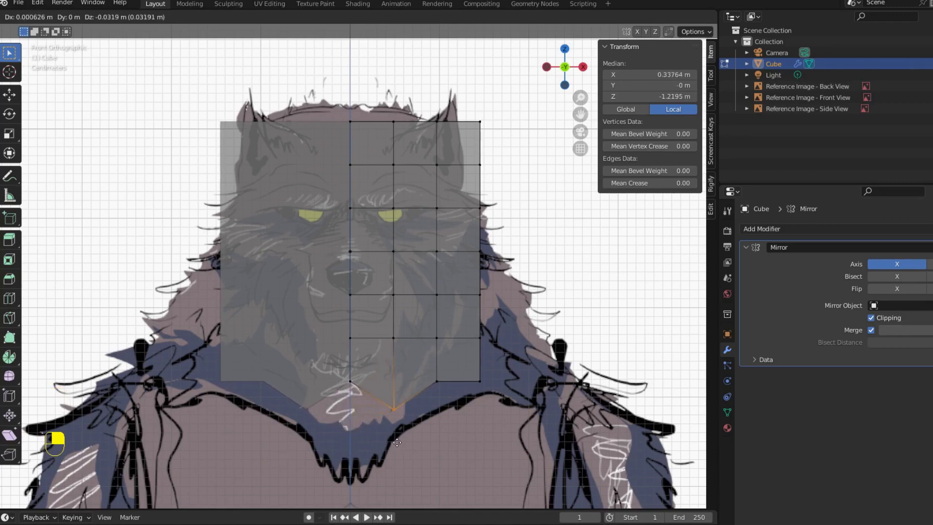
{"action": "left_click_drag", "start_coordinate": [309, 443], "coordinate": [392, 445]}
{"action": "right_click", "coordinate": [396, 444]}
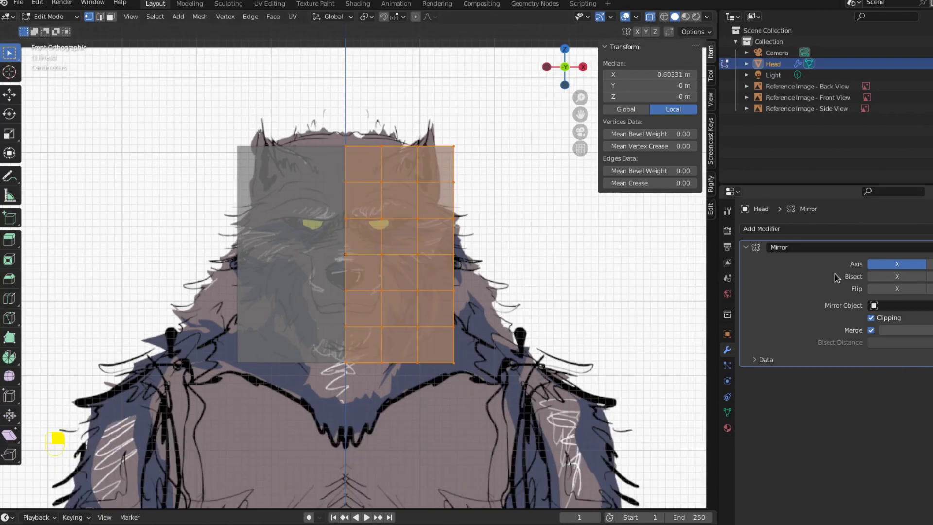
{"action": "left_click", "coordinate": [827, 229]}
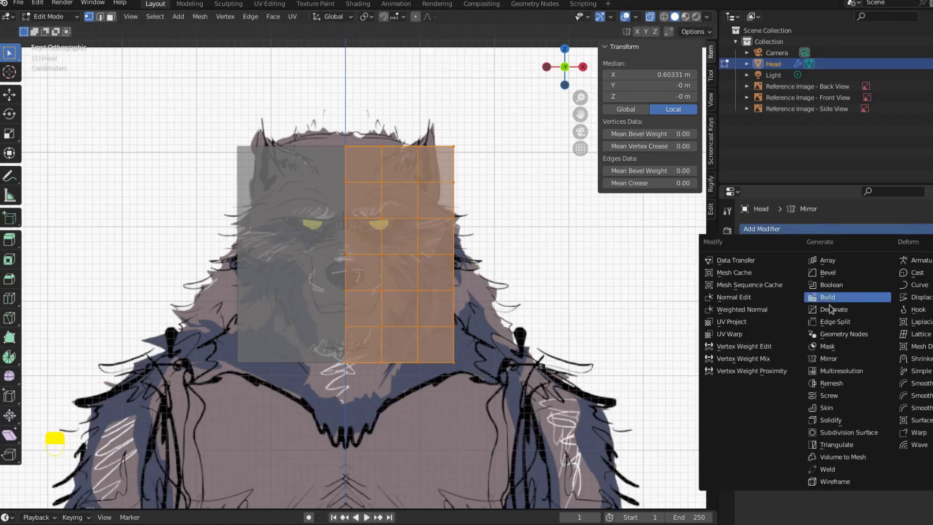
{"action": "left_click", "coordinate": [832, 431]}
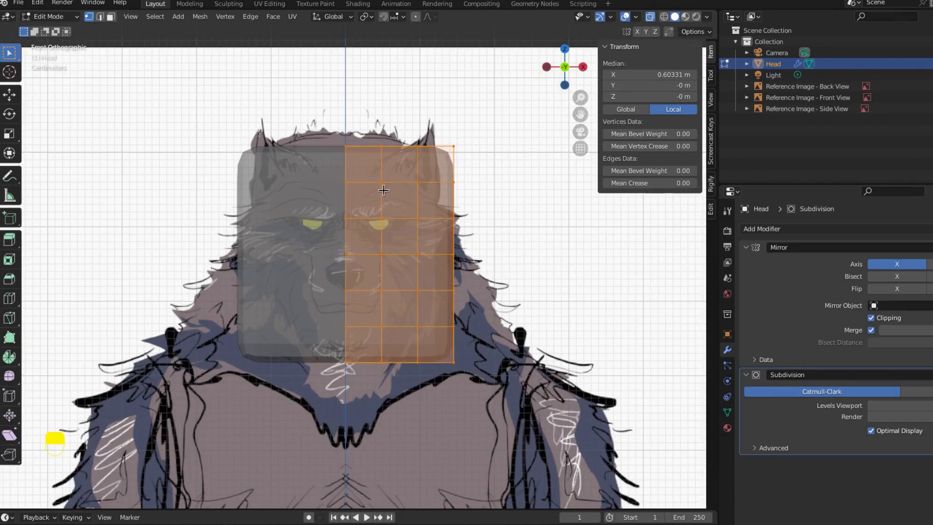
Smooth all the head's vertices with smoothing 0.5 and 40 repeats, and save the file.
{"action": "right_click", "coordinate": [428, 238]}
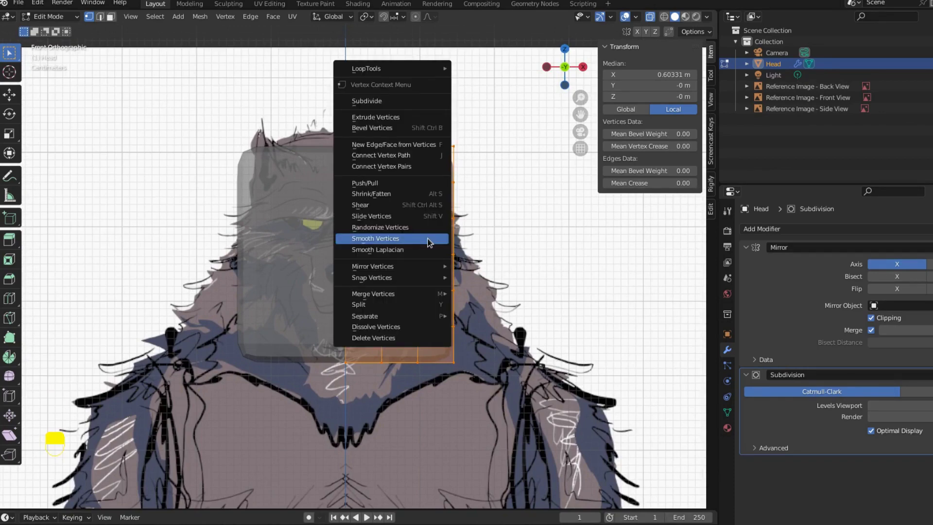
{"action": "left_click", "coordinate": [410, 241]}
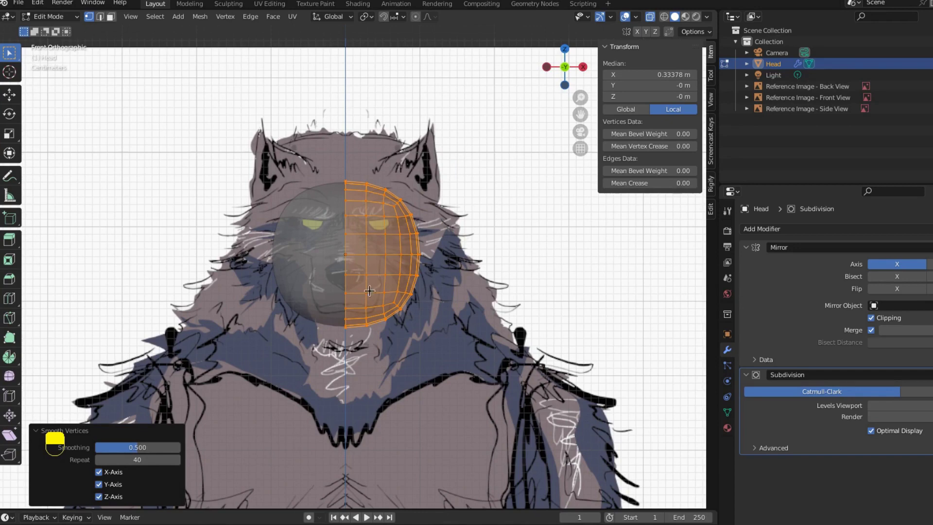
{"action": "left_click_drag", "start_coordinate": [142, 457], "coordinate": [168, 462]}
{"action": "key", "text": "ctrl+s"}
Raise the whole head mesh along Z until its upper edge nears the top of the head in the front reference.
{"action": "scroll", "coordinate": [405, 325], "scroll_direction": "up", "scroll_amount": 1}
{"action": "key", "text": "g"}
{"action": "key", "text": "z"}
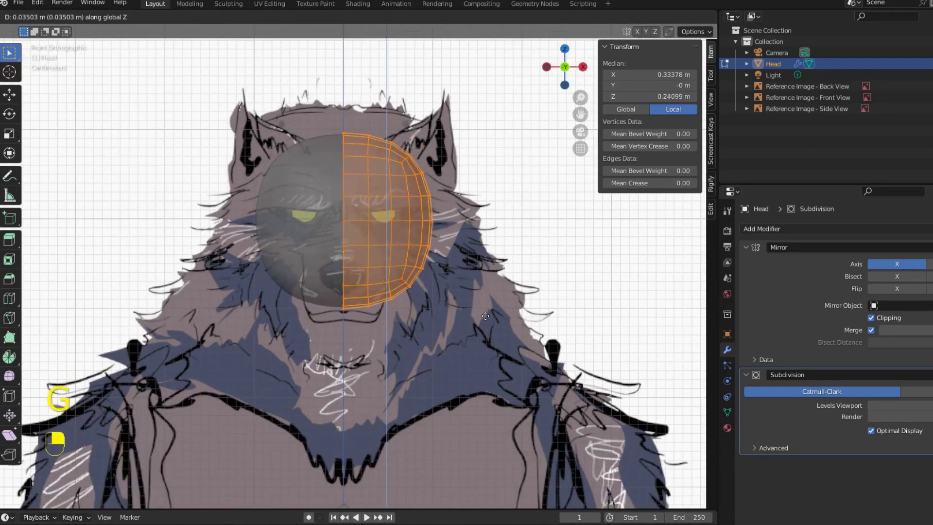
{"action": "left_click", "coordinate": [492, 297]}
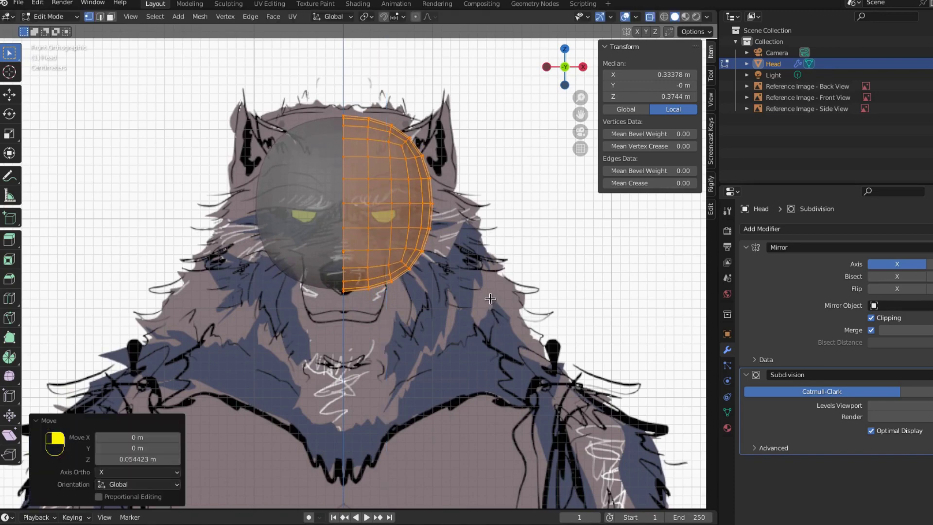
Scale the head mesh uniformly by about 1.057 and widen it along X by about 1.191 in front view.
{"action": "key", "text": "s"}
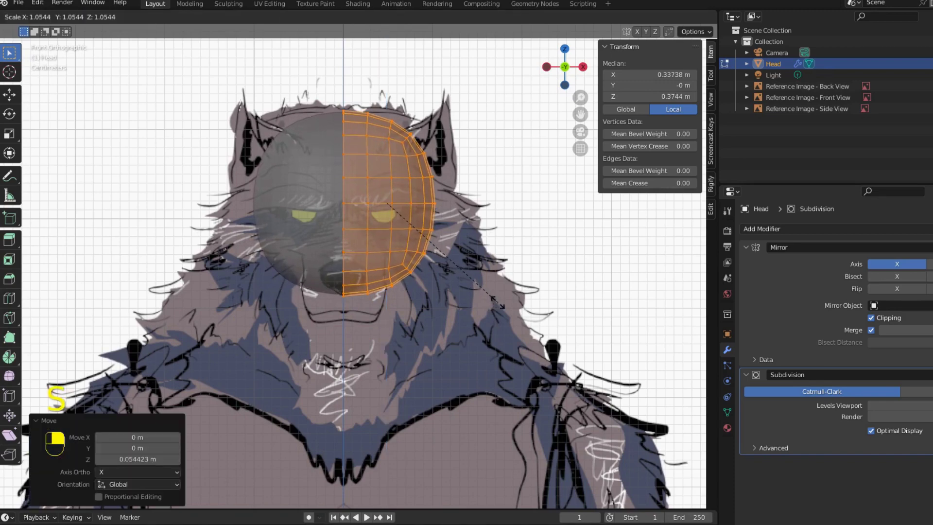
{"action": "left_click", "coordinate": [498, 302]}
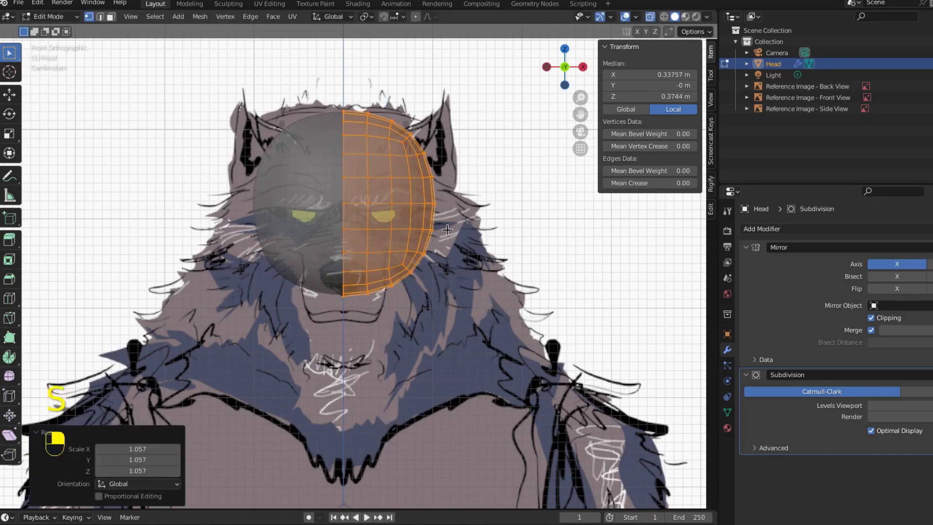
{"action": "key", "text": "s"}
{"action": "key", "text": "x"}
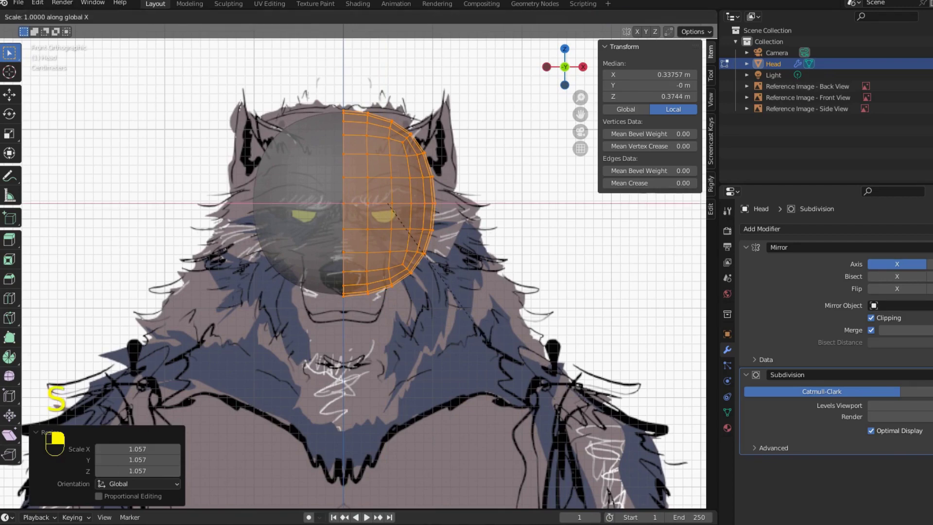
{"action": "left_click", "coordinate": [535, 335]}
In the right side view, move the head mesh forward along Y over the reference skull and scale it down slightly.
{"action": "key", "text": "KP_3"}
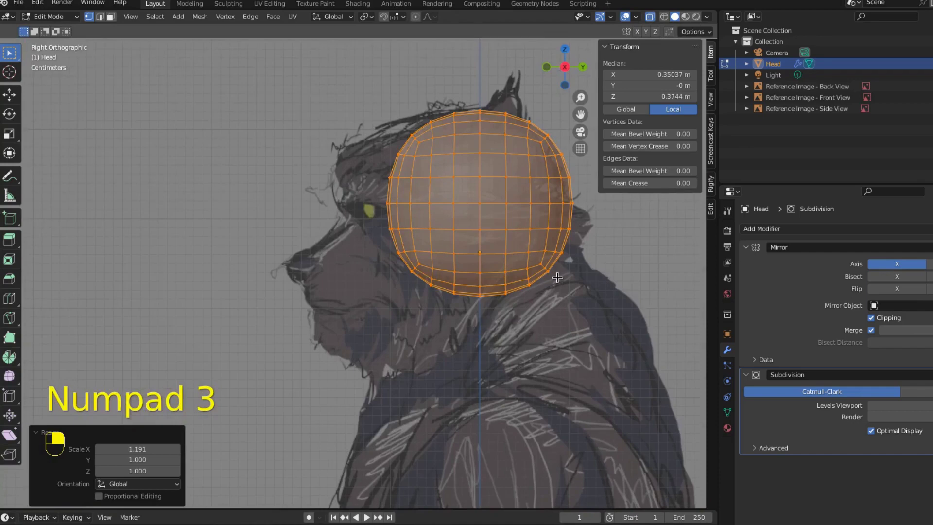
{"action": "key", "text": "g"}
{"action": "key", "text": "y"}
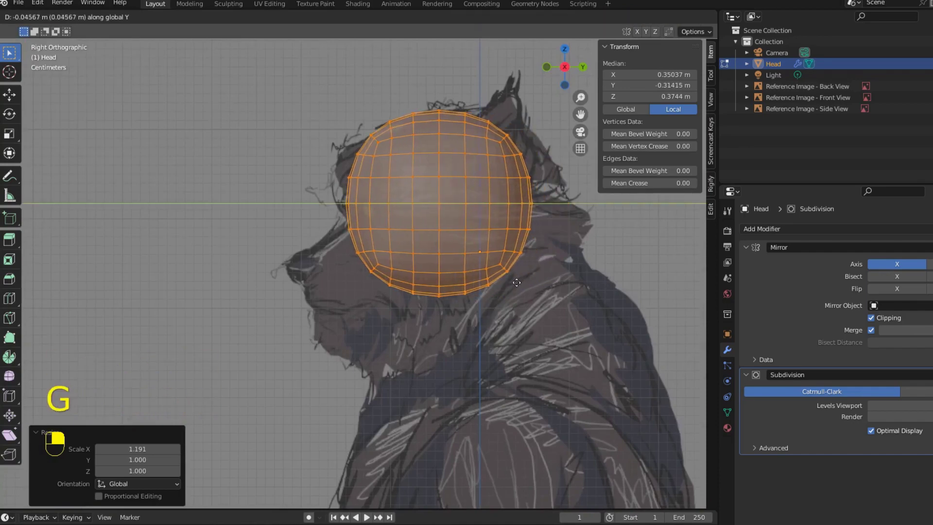
{"action": "left_click", "coordinate": [522, 290]}
{"action": "key", "text": "s"}
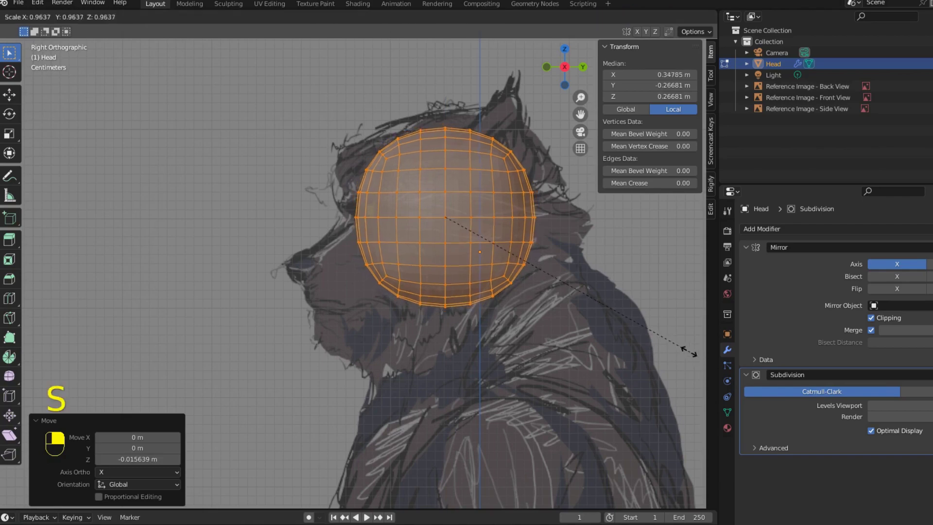
{"action": "left_click", "coordinate": [683, 347]}
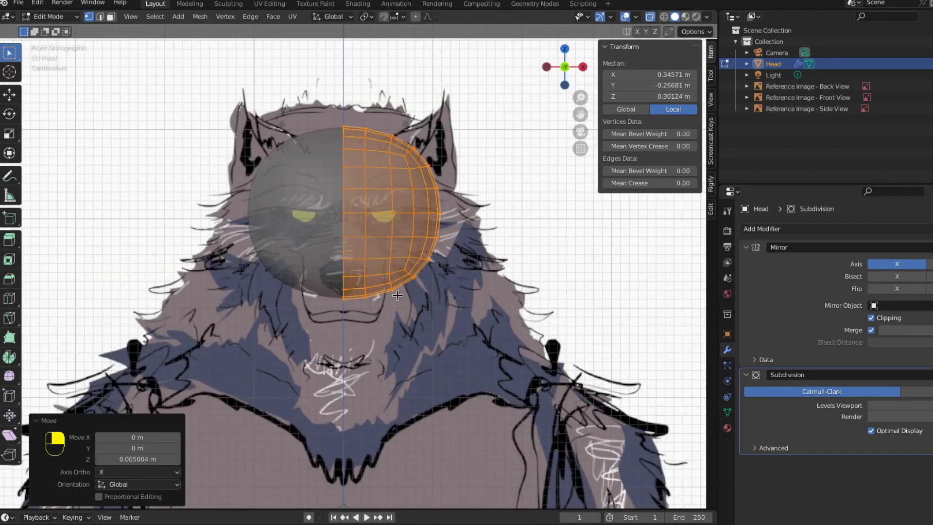
Stretch the head mesh along Z by about 1.178 and check its shape from the side and in perspective.
{"action": "key", "text": "s"}
{"action": "key", "text": "z"}
{"action": "left_click", "coordinate": [433, 295]}
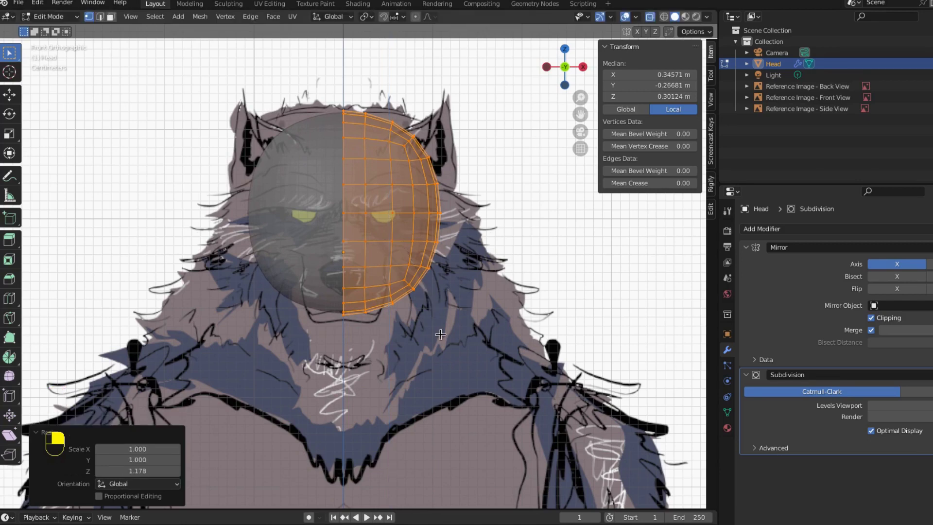
{"action": "key", "text": "KP_3"}
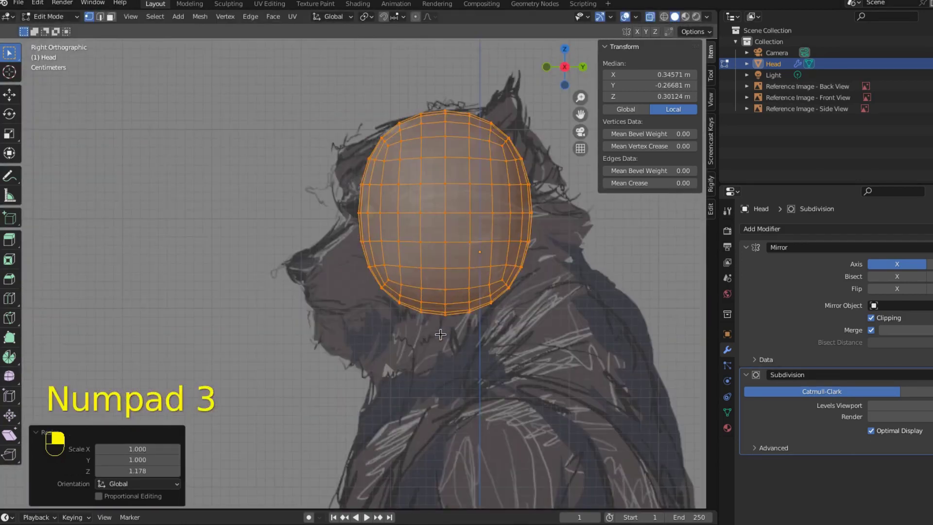
{"action": "mouse_move", "coordinate": [410, 325]}
{"action": "middle_mouse_down"}
{"action": "mouse_move", "coordinate": [437, 342]}
{"action": "mouse_move", "coordinate": [377, 313]}
{"action": "mouse_move", "coordinate": [402, 317]}
{"action": "middle_mouse_up"}
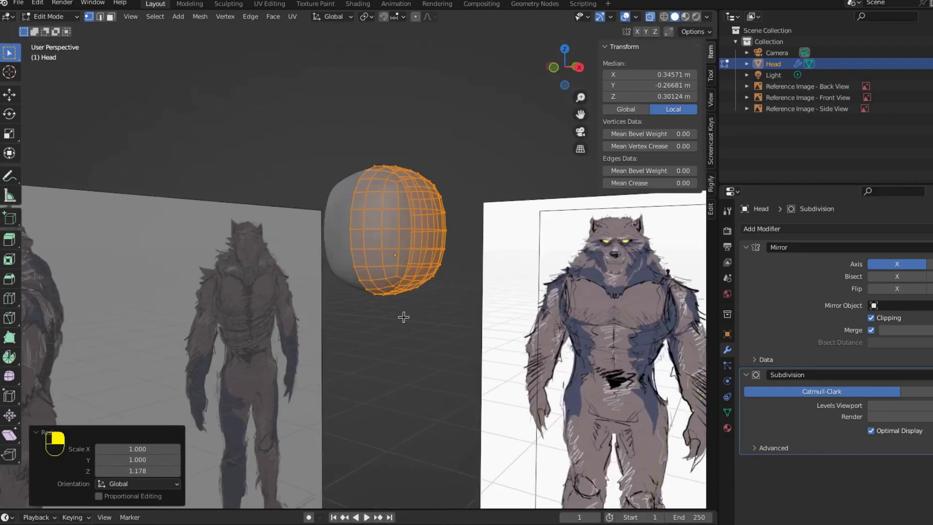
In face selection mode from the front, select three adjacent faces below the eye and the two inner faces beneath them for the muzzle.
{"action": "key", "text": "KP_1"}
{"action": "scroll", "coordinate": [367, 236], "scroll_direction": "up", "scroll_amount": 6}
{"action": "left_click", "coordinate": [367, 235]}
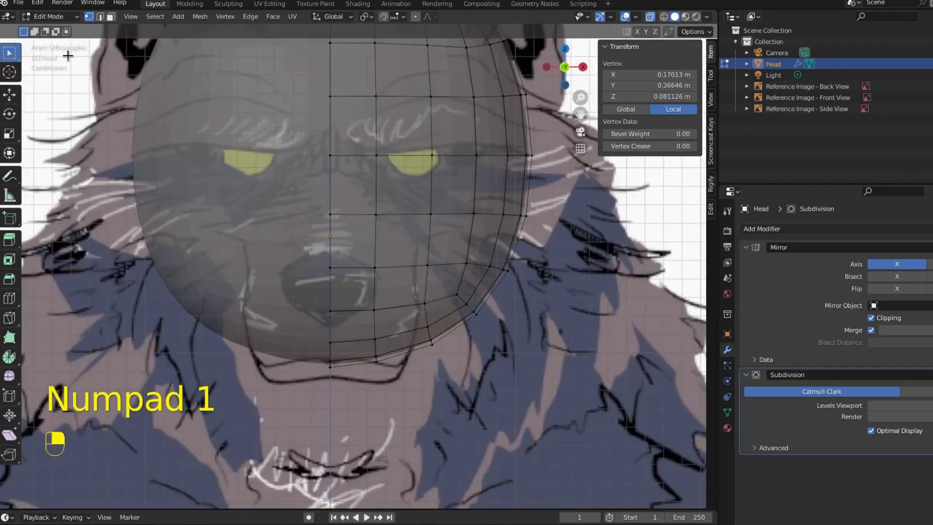
{"action": "left_click", "coordinate": [111, 16]}
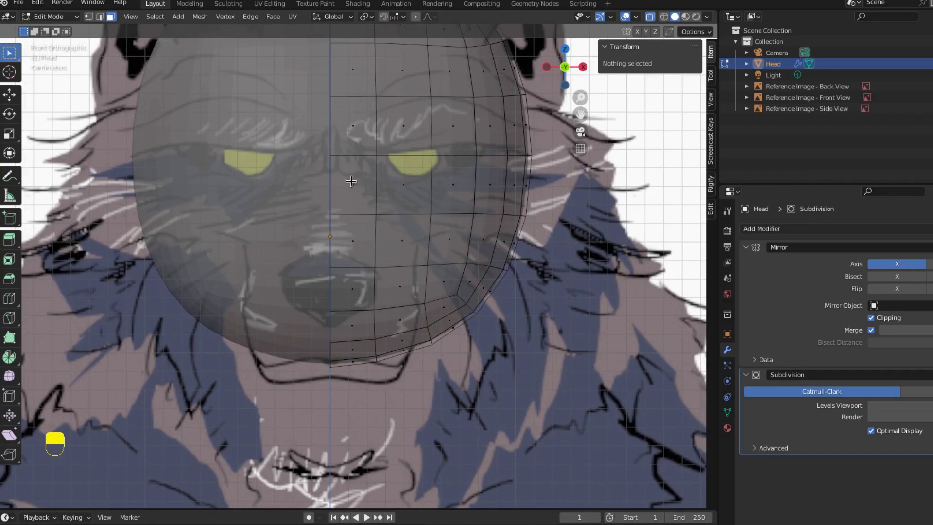
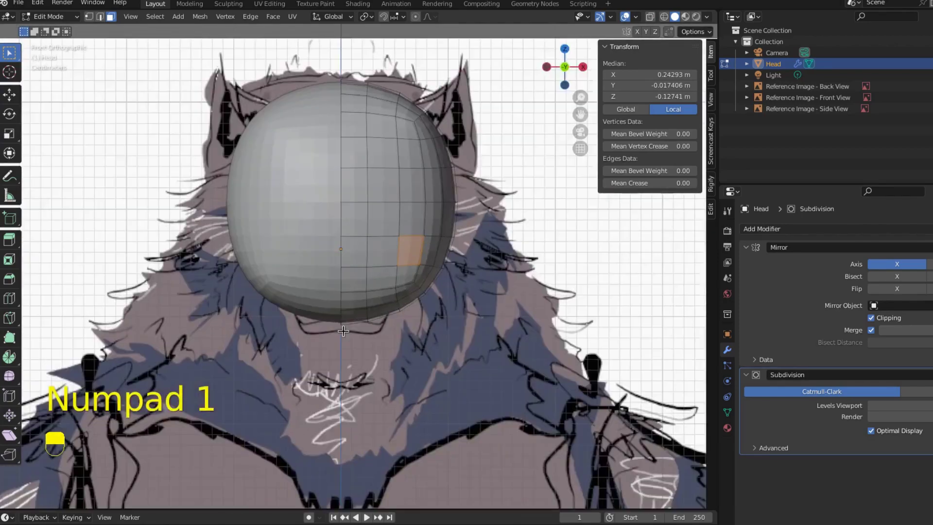
{"action": "scroll", "coordinate": [351, 342], "scroll_direction": "up", "scroll_amount": 2}
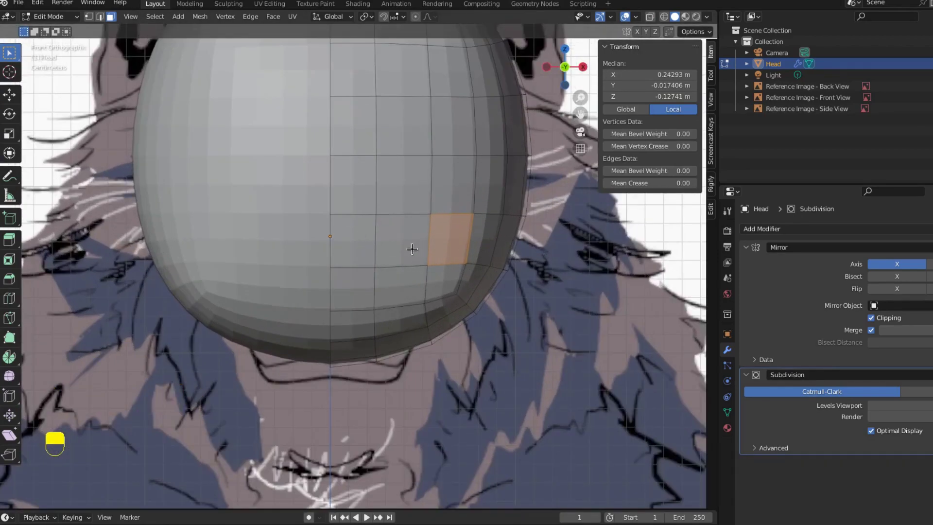
{"action": "left_click_drag", "start_coordinate": [353, 241], "coordinate": [416, 248]}
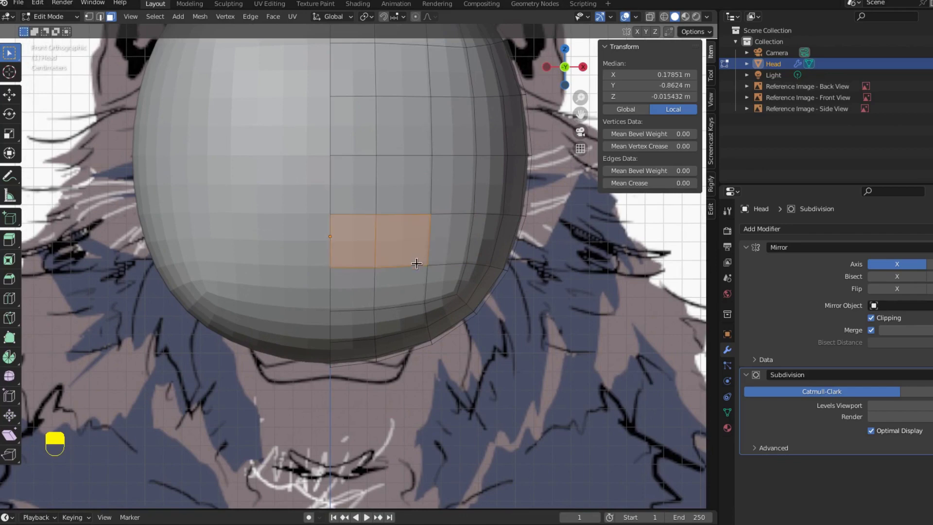
{"action": "left_click", "coordinate": [437, 250], "text": "shift"}
{"action": "left_click", "coordinate": [360, 288], "text": "shift"}
{"action": "left_click", "coordinate": [399, 288], "text": "shift"}
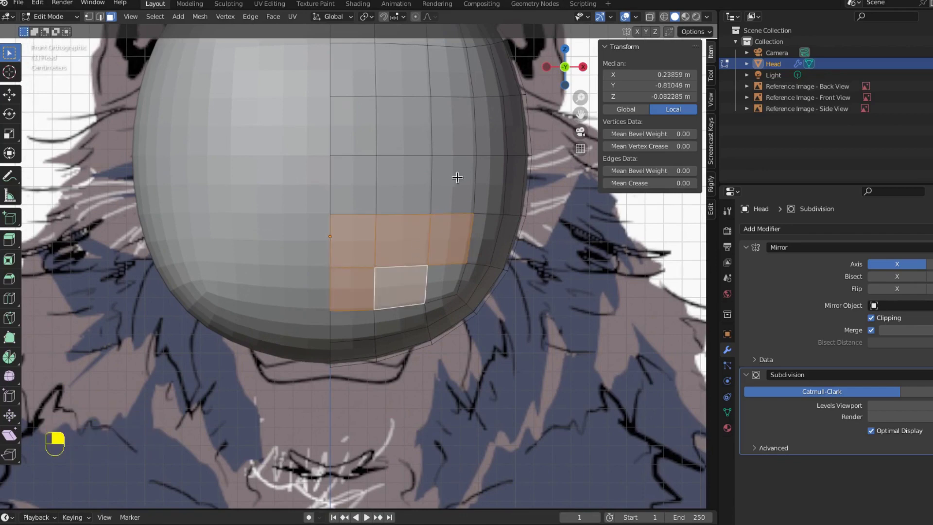
Compare the selected faces with the reference snout using X-ray, and add the next two faces below to the muzzle selection.
{"action": "left_click", "coordinate": [649, 17]}
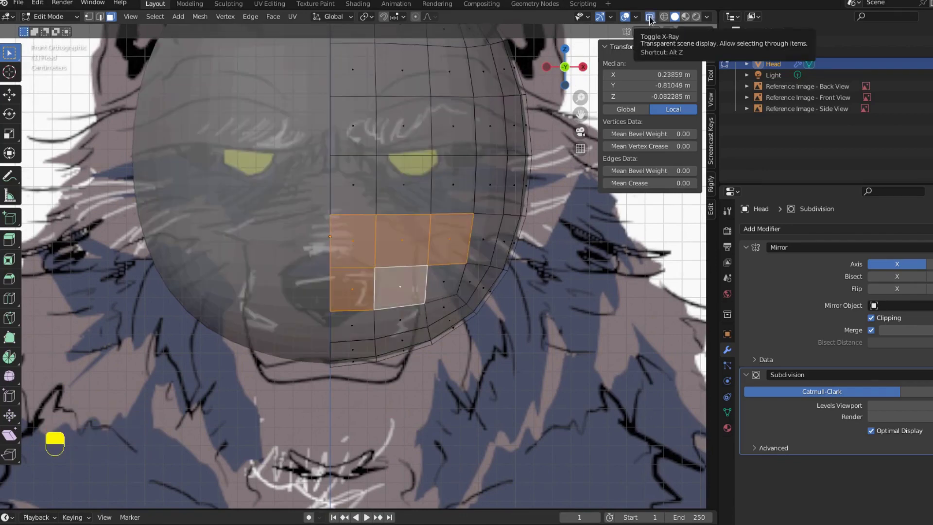
{"action": "left_click", "coordinate": [650, 17]}
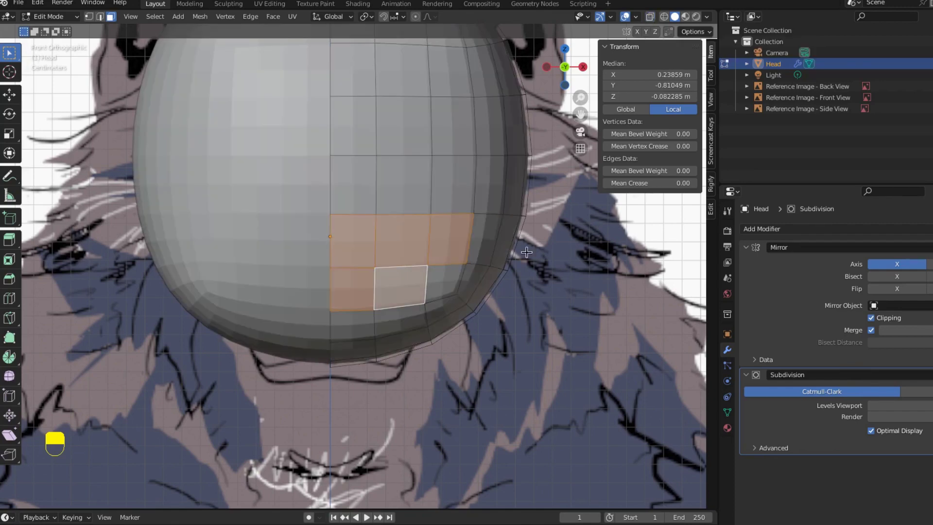
{"action": "left_click", "coordinate": [359, 323], "text": "shift"}
{"action": "left_click", "coordinate": [420, 324], "text": "shift"}
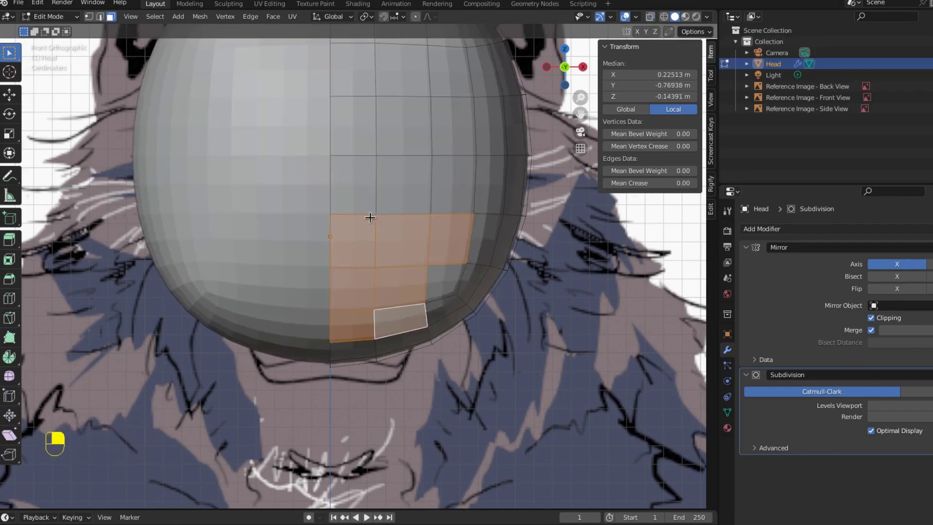
In the right side view with X-ray on, extrude the selected muzzle faces about 0.0907 m along their normal over the reference snout.
{"action": "key", "text": "KP_3"}
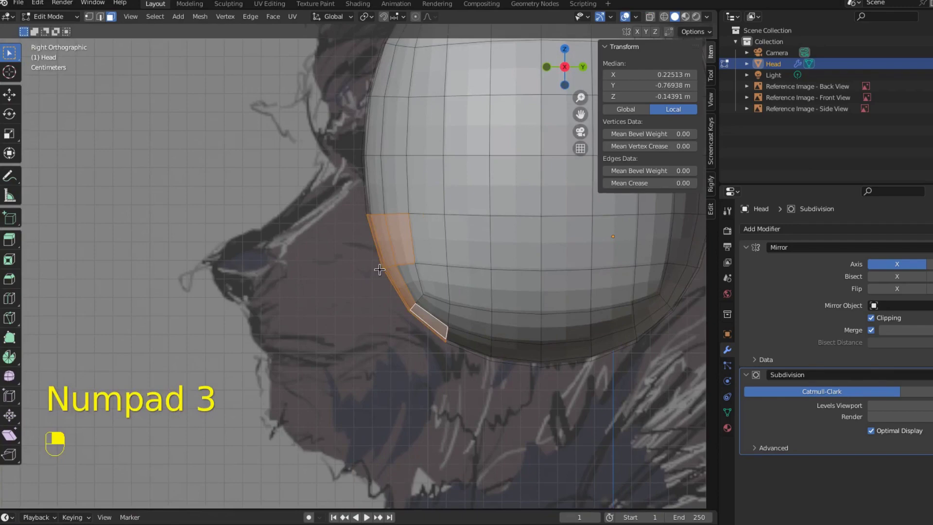
{"action": "scroll", "coordinate": [413, 243], "scroll_direction": "down", "scroll_amount": 4}
{"action": "key", "text": "alt+z"}
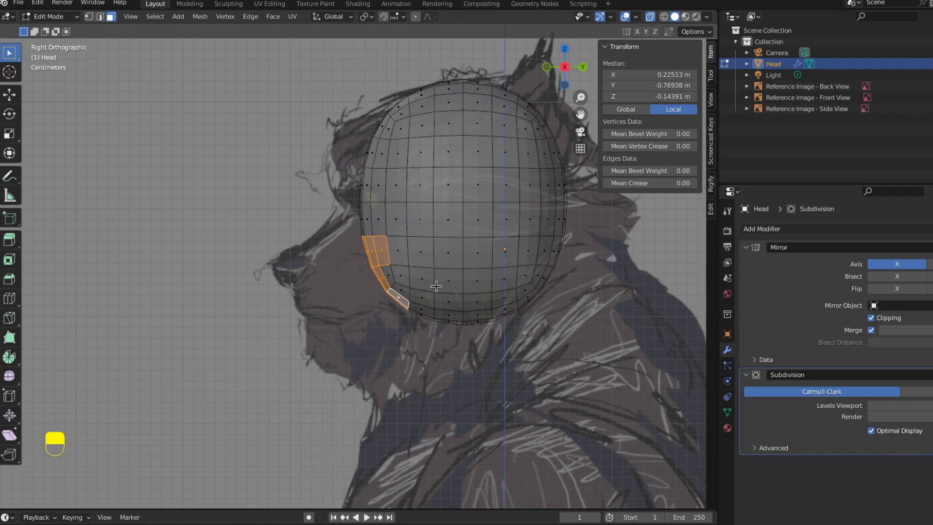
{"action": "key", "text": "e"}
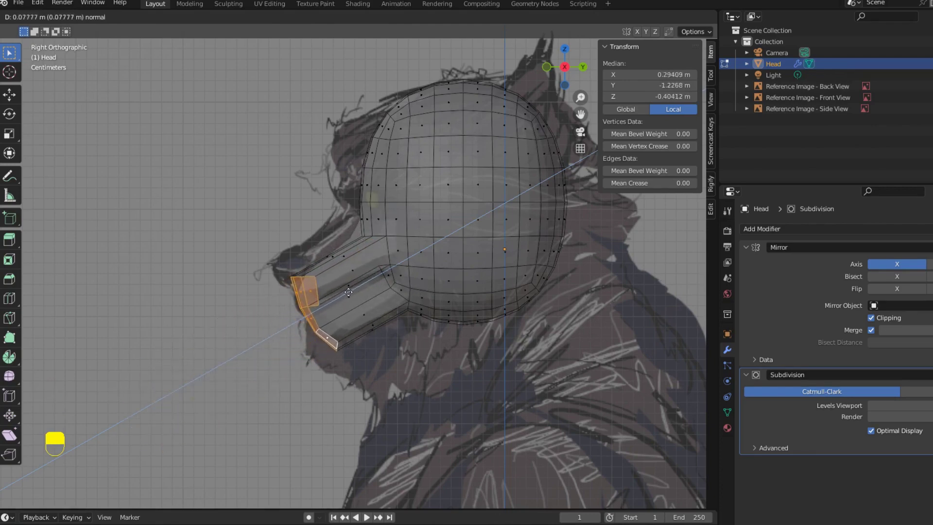
{"action": "left_click", "coordinate": [321, 270]}
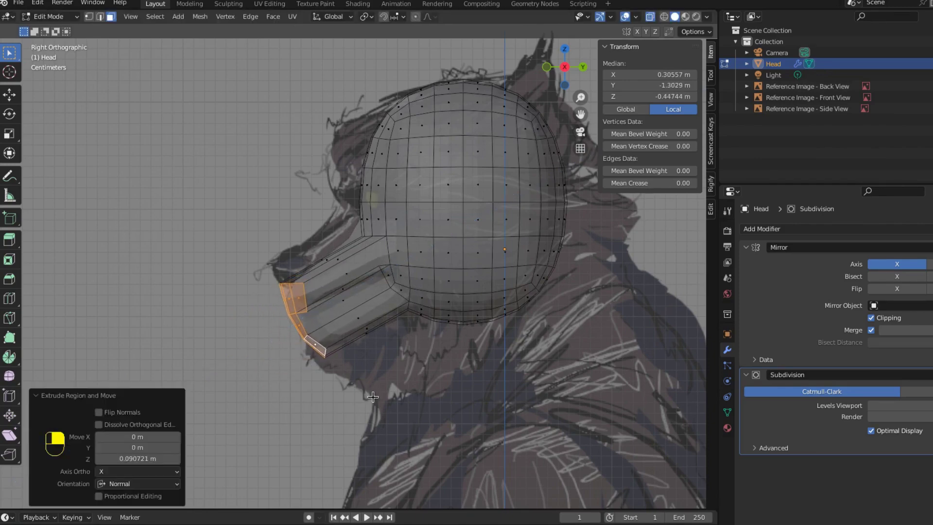
Raise the extruded muzzle faces about 0.0354 m along Z to align the muzzle with the reference snout.
{"action": "key", "text": "g"}
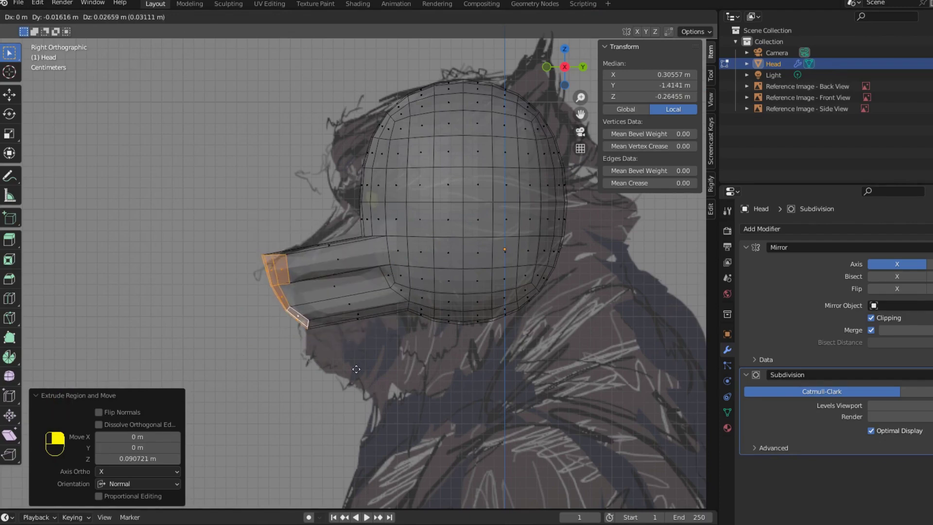
{"action": "key", "text": "z"}
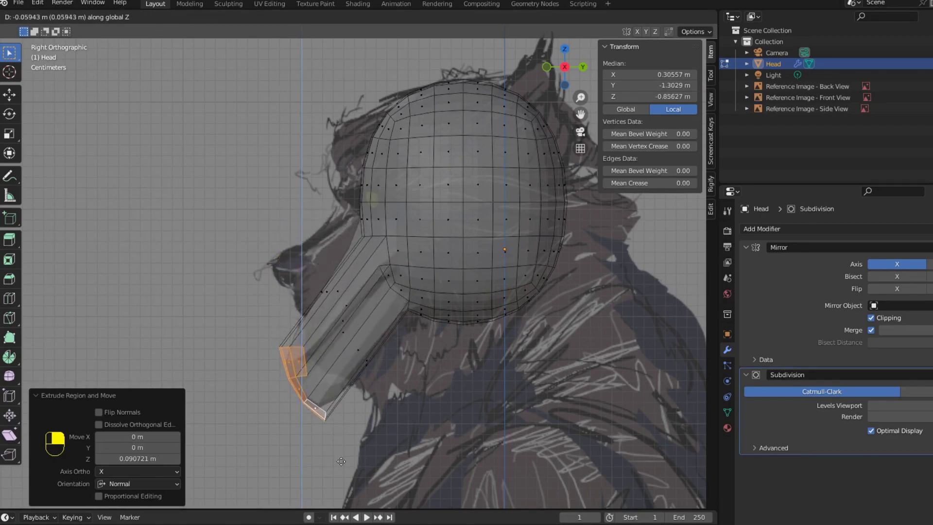
{"action": "left_click", "coordinate": [317, 359]}
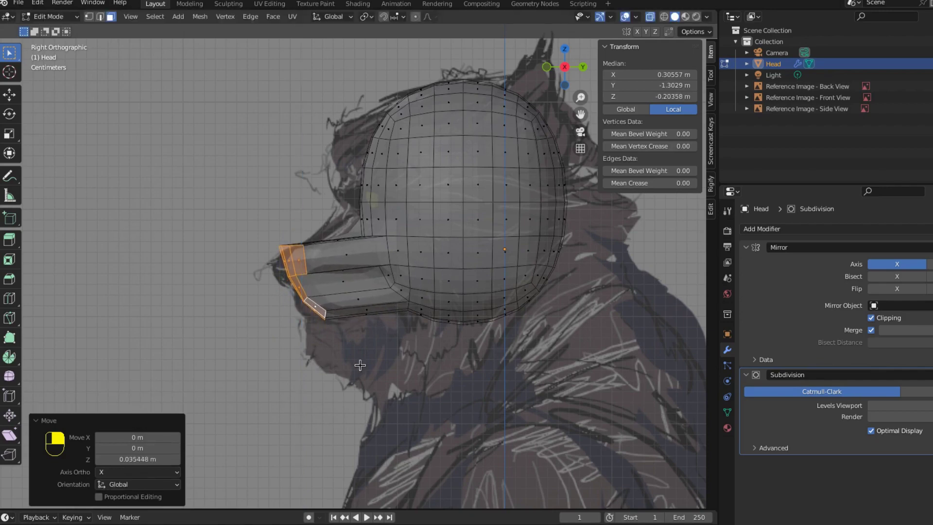
Move the muzzle's end faces forward along Y by about -0.0125 m, plus a further -0.004 m, to reach the reference nose.
{"action": "key", "text": "g"}
{"action": "key", "text": "y"}
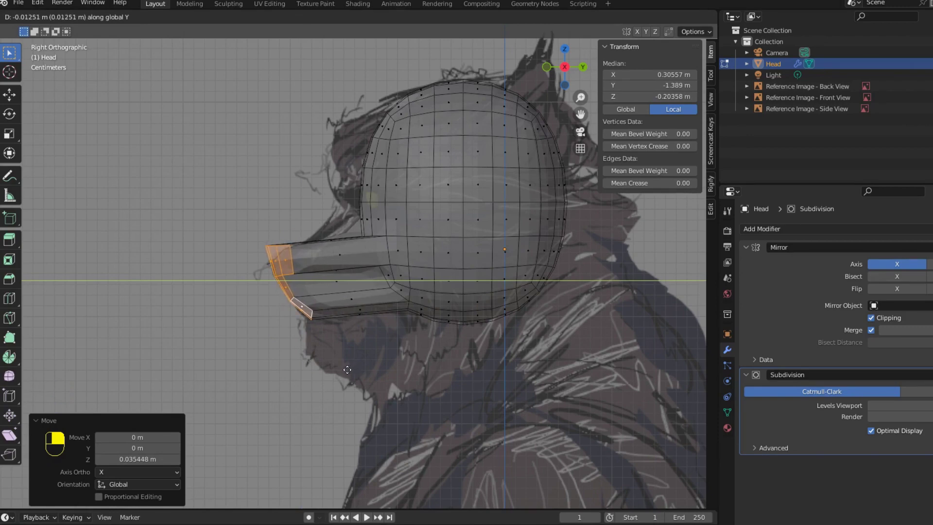
{"action": "left_click", "coordinate": [343, 364]}
{"action": "scroll", "coordinate": [343, 363], "scroll_direction": "up", "scroll_amount": 5}
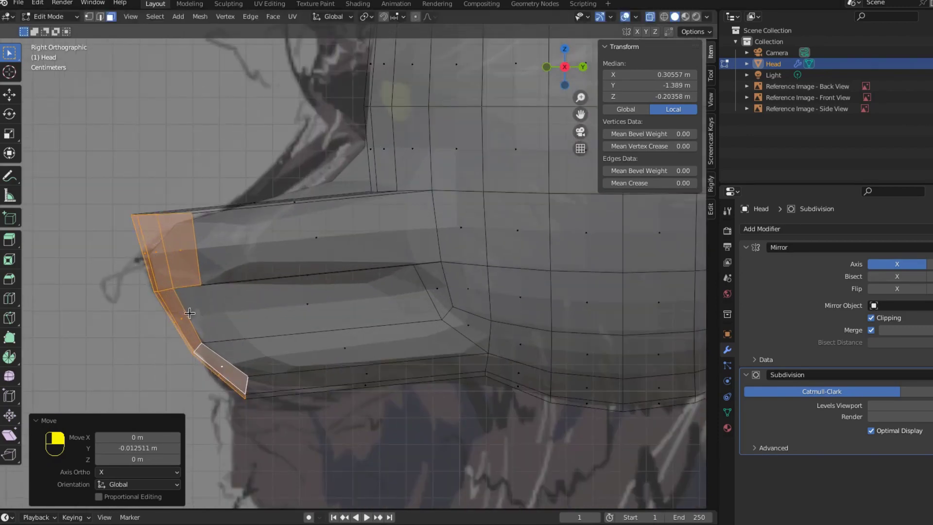
{"action": "key", "text": "g"}
{"action": "key", "text": "y"}
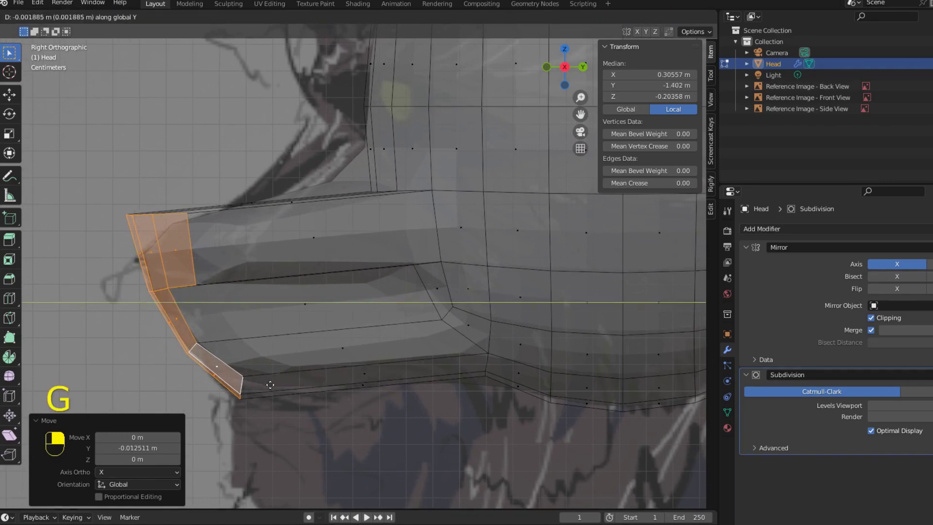
{"action": "left_click", "coordinate": [264, 386]}
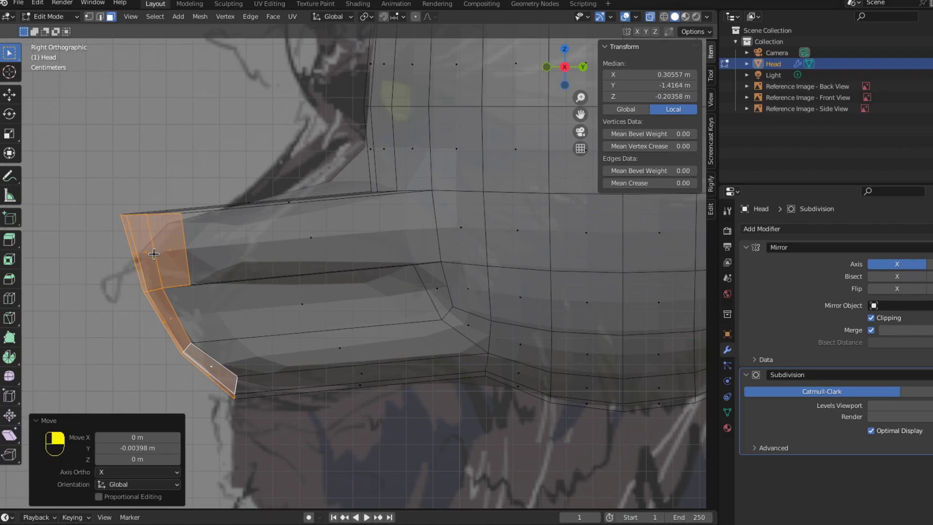
Add five evenly spaced loop cuts across the length of the extruded muzzle, with no edge slide.
{"action": "middle_click_drag", "start_coordinate": [202, 282], "coordinate": [456, 386]}
{"action": "key", "text": "KP_1"}
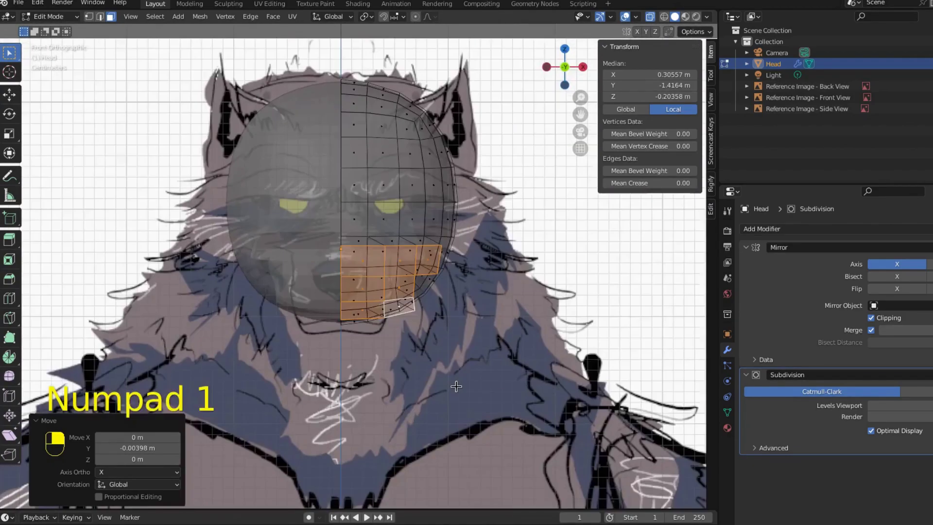
{"action": "key", "text": "KP_3"}
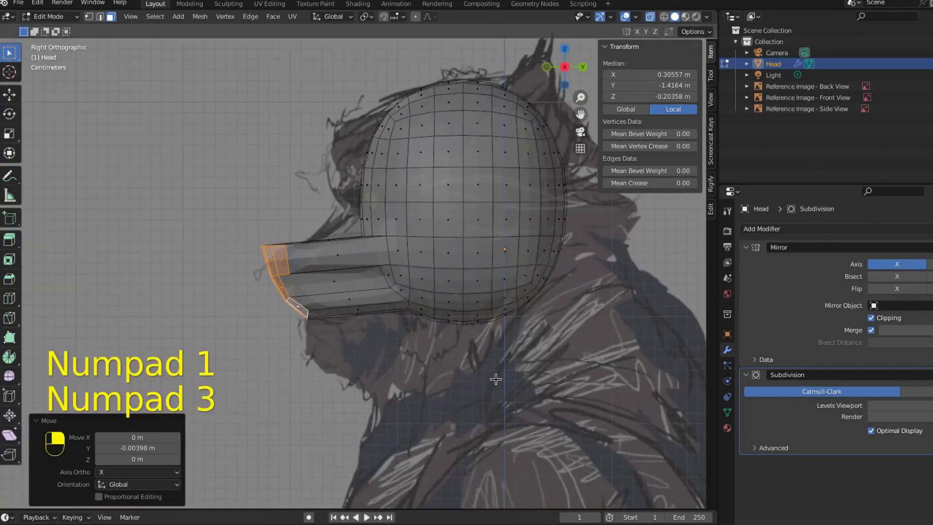
{"action": "scroll", "coordinate": [495, 379], "scroll_direction": "up", "scroll_amount": 4}
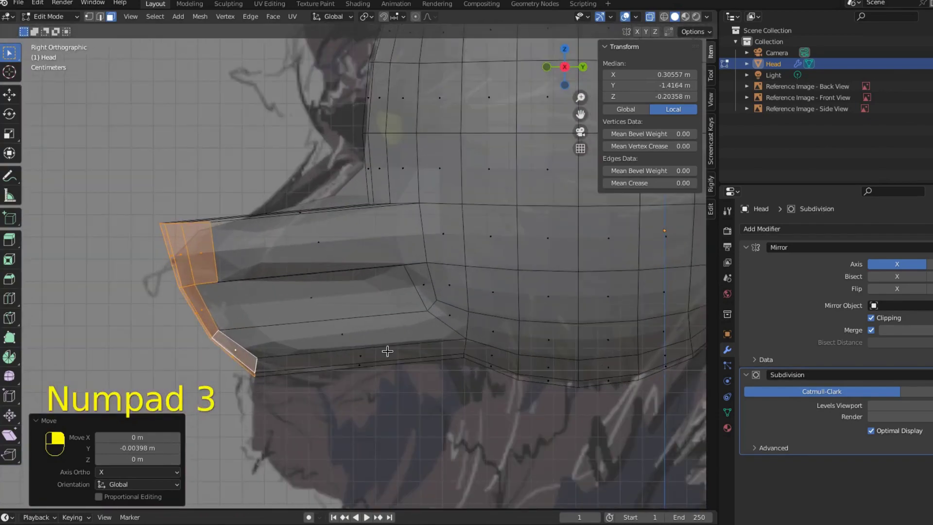
{"action": "scroll", "coordinate": [386, 350], "scroll_direction": "down", "scroll_amount": 1}
{"action": "left_click", "coordinate": [318, 255]}
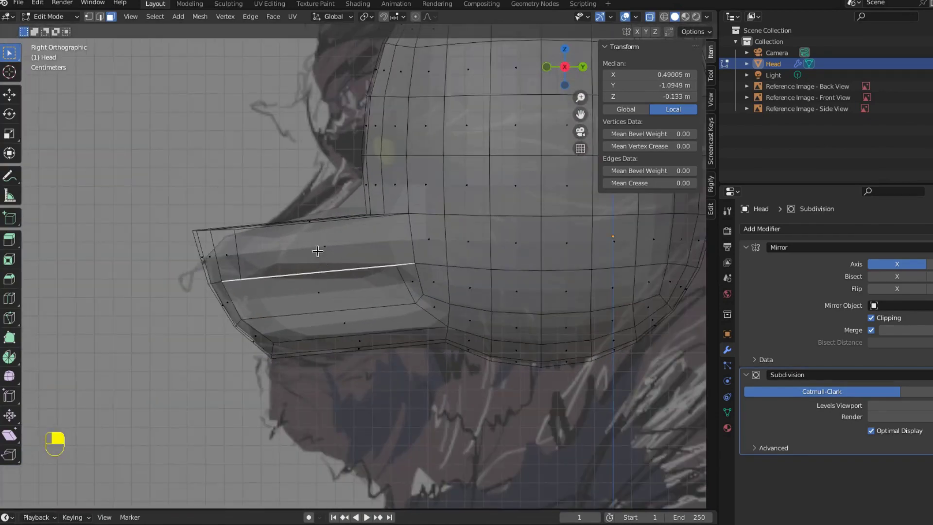
{"action": "key", "text": "ctrl+r"}
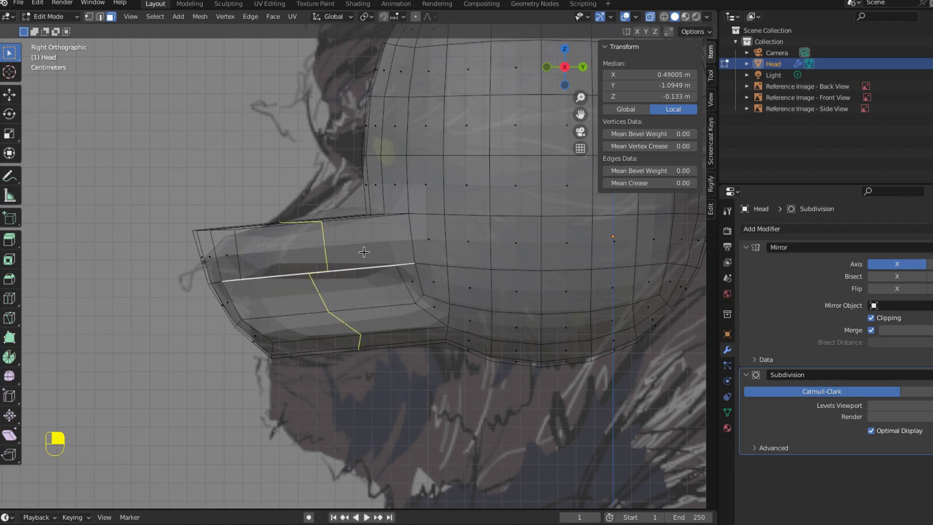
{"action": "scroll", "coordinate": [363, 253], "scroll_direction": "up", "scroll_amount": 6}
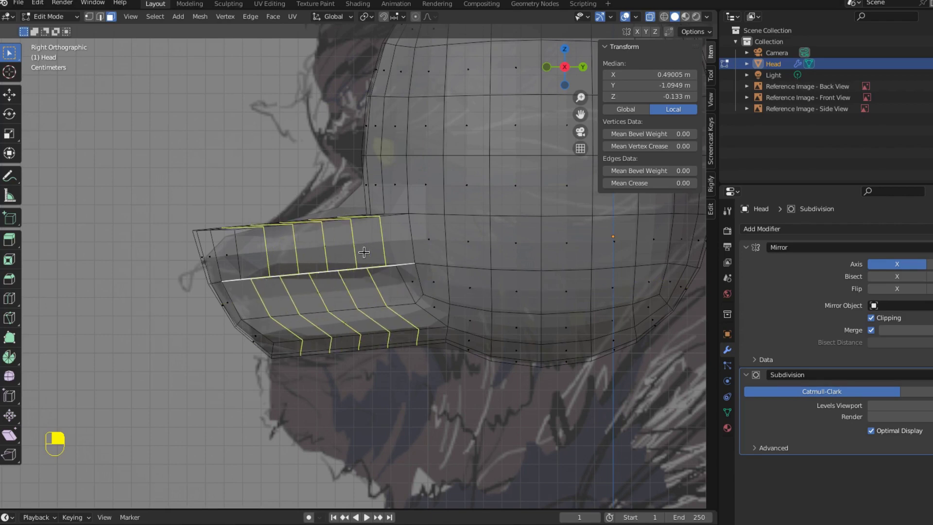
{"action": "scroll", "coordinate": [364, 255], "scroll_direction": "down", "scroll_amount": 6}
{"action": "scroll", "coordinate": [363, 255], "scroll_direction": "up", "scroll_amount": 19}
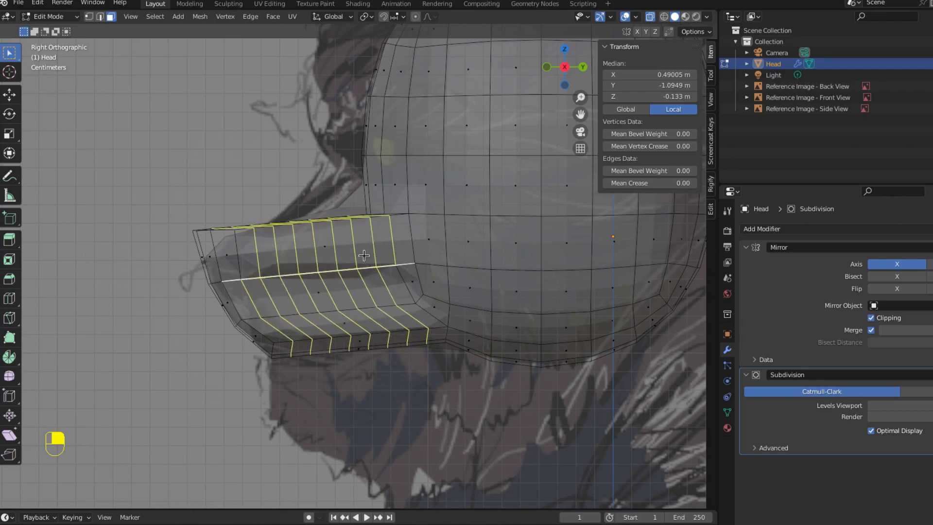
{"action": "scroll", "coordinate": [363, 254], "scroll_direction": "up", "scroll_amount": 20}
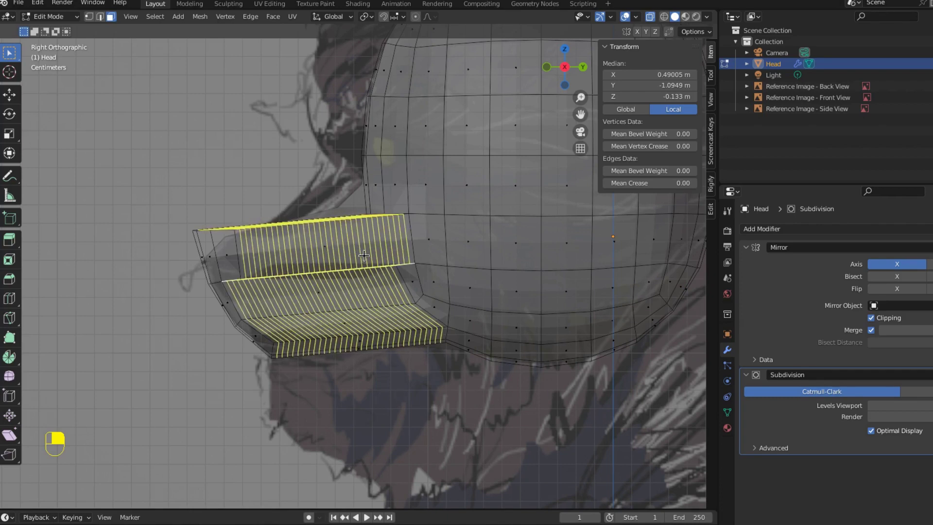
{"action": "scroll", "coordinate": [363, 255], "scroll_direction": "down", "scroll_amount": 20}
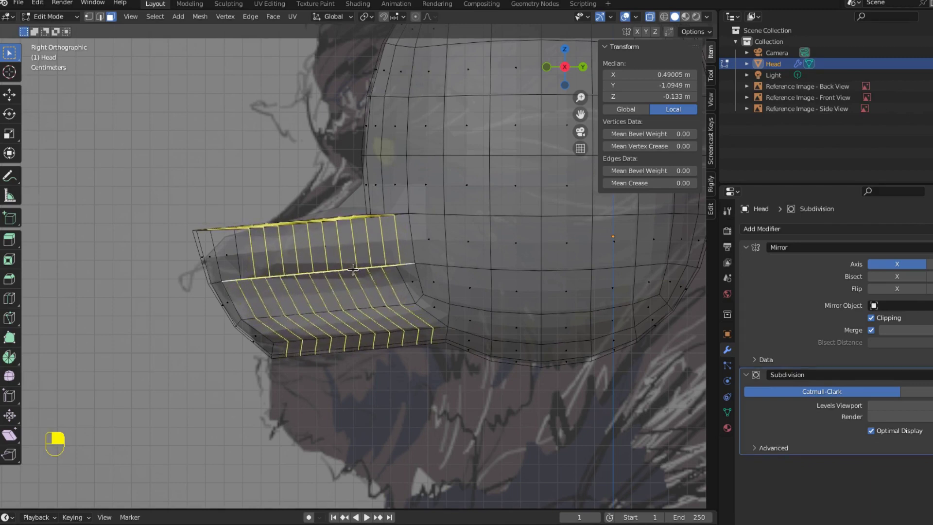
{"action": "scroll", "coordinate": [353, 269], "scroll_direction": "down", "scroll_amount": 8}
{"action": "scroll", "coordinate": [353, 269], "scroll_direction": "up", "scroll_amount": 4}
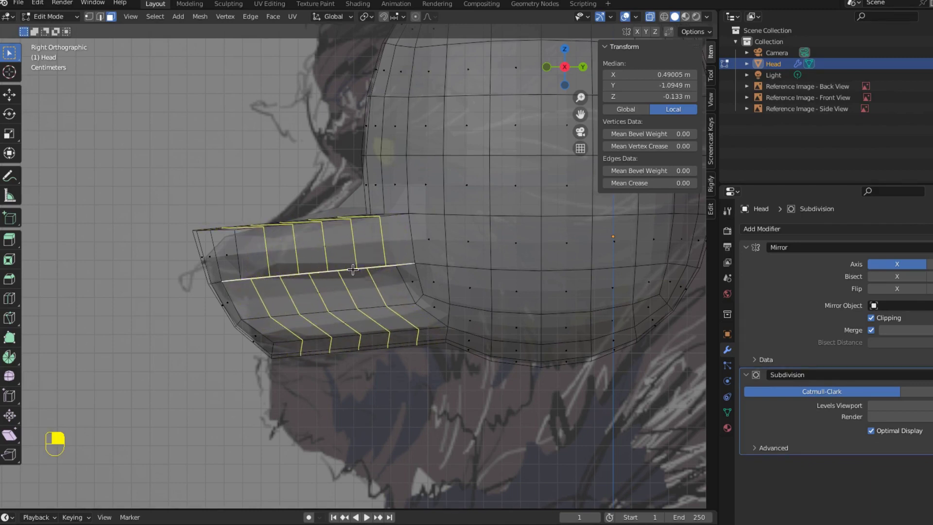
{"action": "left_click", "coordinate": [353, 269]}
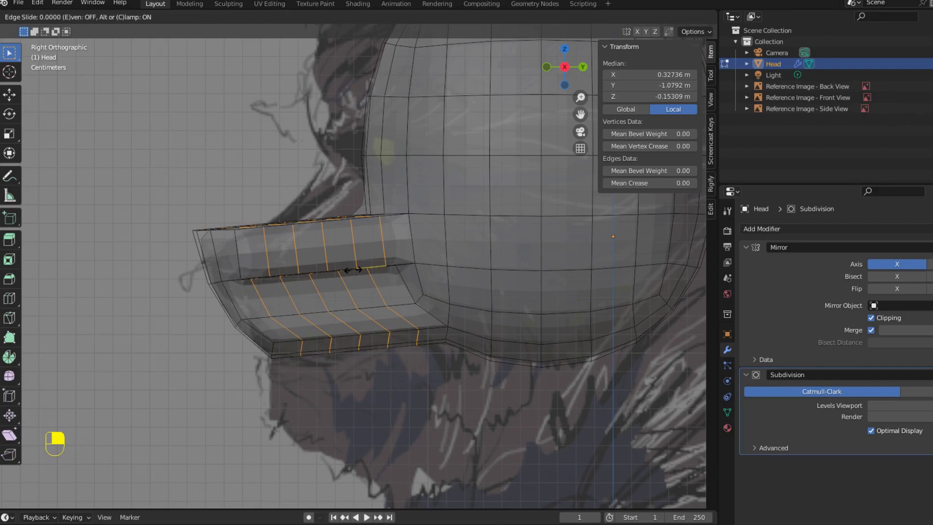
{"action": "right_click", "coordinate": [353, 270]}
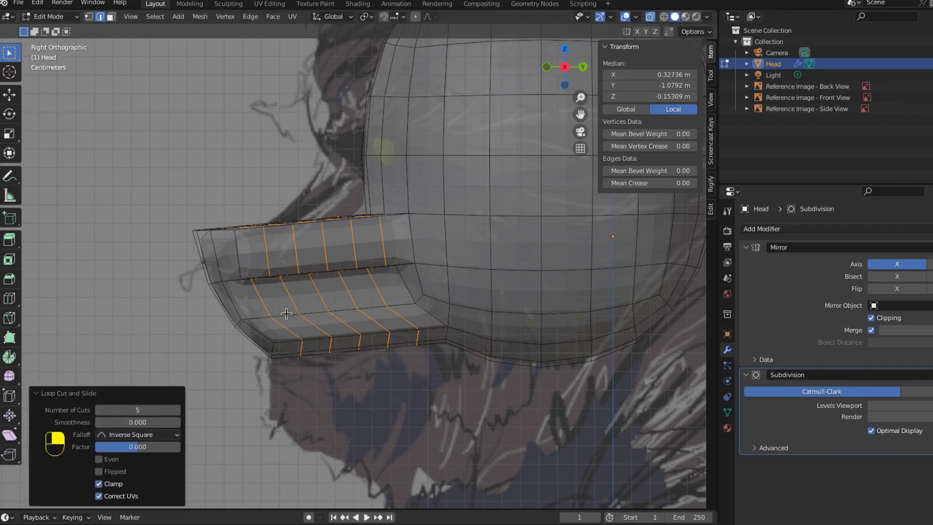
Turn on proportional editing, select a single forehead vertex near the centre line in vertex mode, and hide the tool shelf in the right side view.
{"action": "scroll", "coordinate": [286, 314], "scroll_direction": "down", "scroll_amount": 4}
{"action": "middle_click_drag", "start_coordinate": [286, 314], "coordinate": [369, 422]}
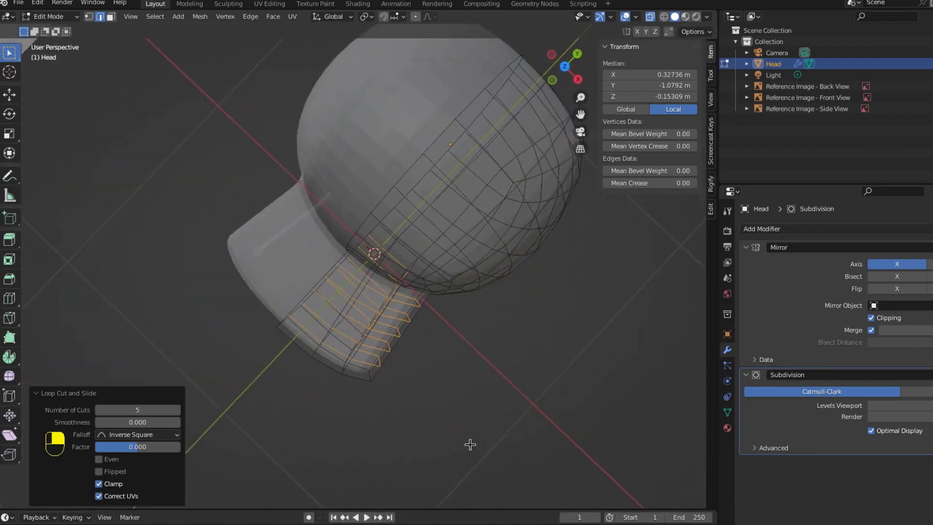
{"action": "key", "text": "KP_3"}
{"action": "scroll", "coordinate": [391, 306], "scroll_direction": "up", "scroll_amount": 6}
{"action": "scroll", "coordinate": [416, 170], "scroll_direction": "down", "scroll_amount": 2}
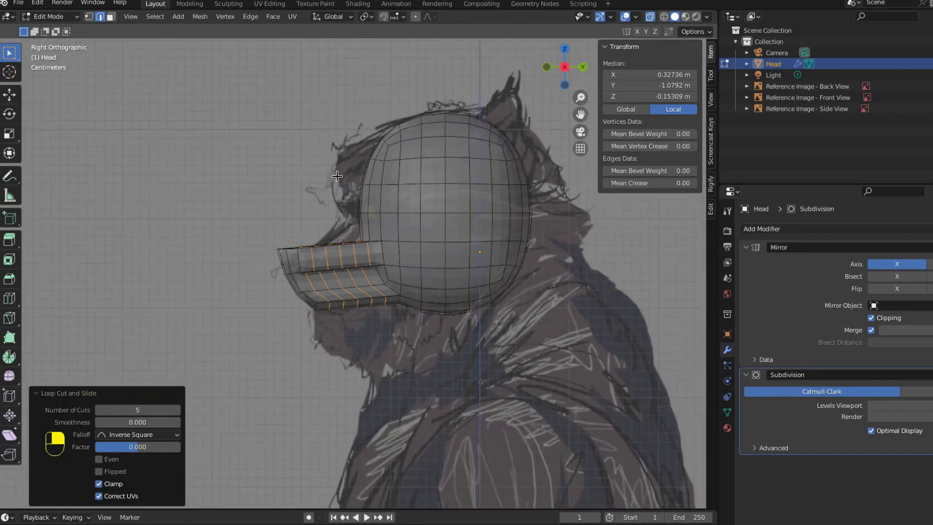
{"action": "left_click", "coordinate": [415, 17]}
{"action": "left_click", "coordinate": [88, 17]}
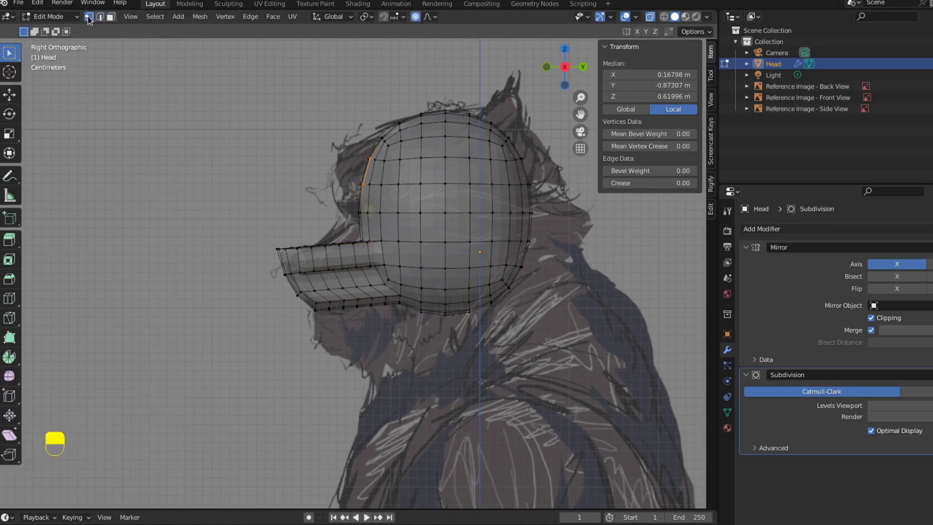
{"action": "middle_click_drag", "start_coordinate": [368, 185], "coordinate": [413, 219]}
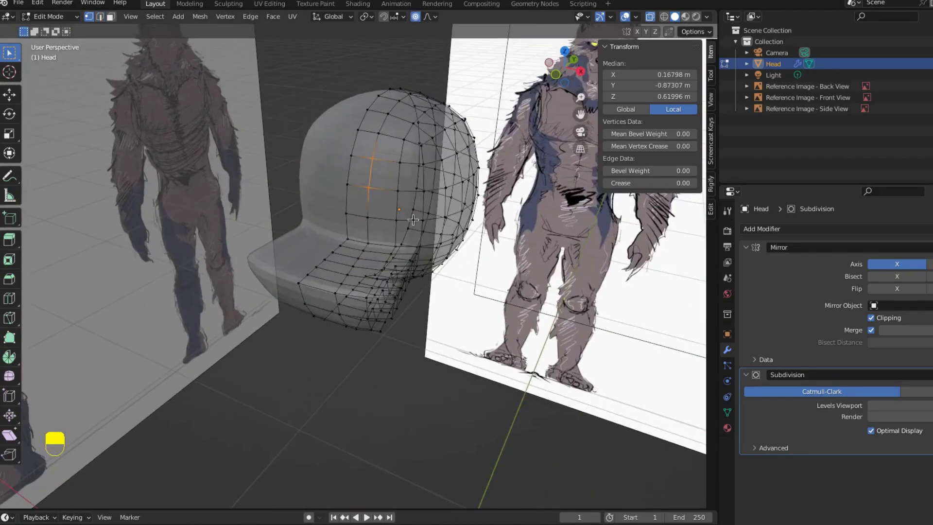
{"action": "left_click", "coordinate": [369, 187]}
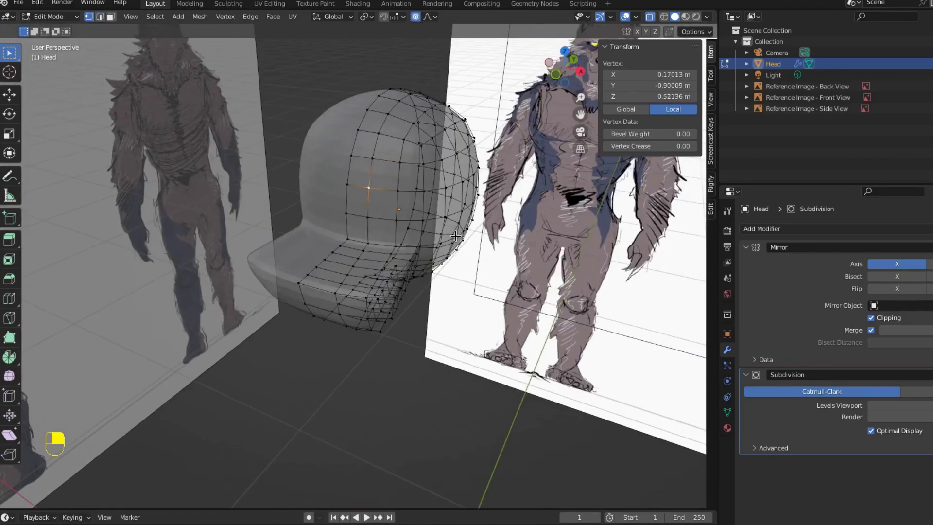
{"action": "key", "text": "KP_3"}
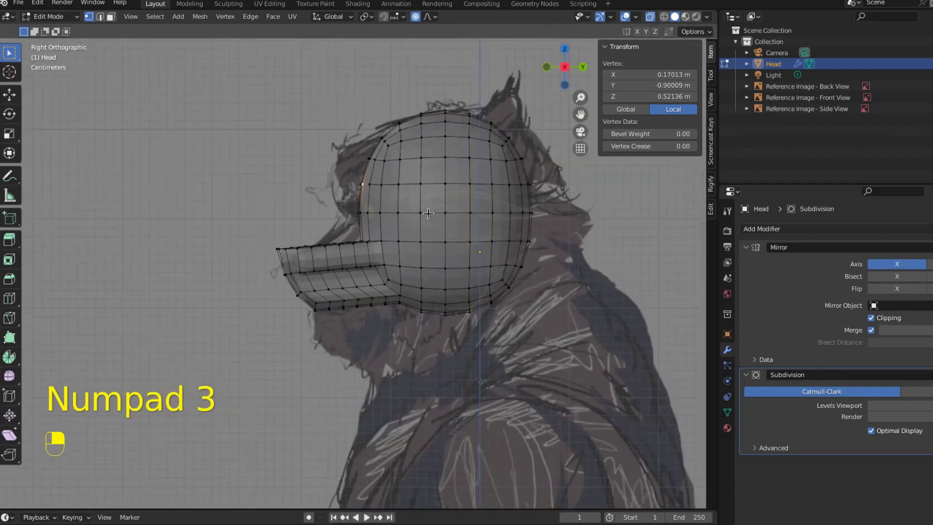
{"action": "key", "text": "t"}
{"action": "key", "text": "g"}
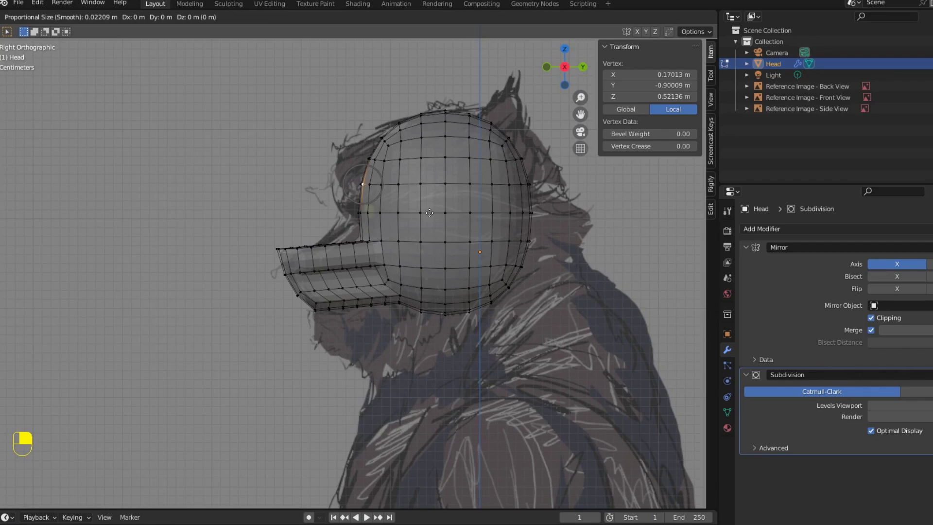
{"action": "scroll", "coordinate": [430, 212], "scroll_direction": "down", "scroll_amount": 20}
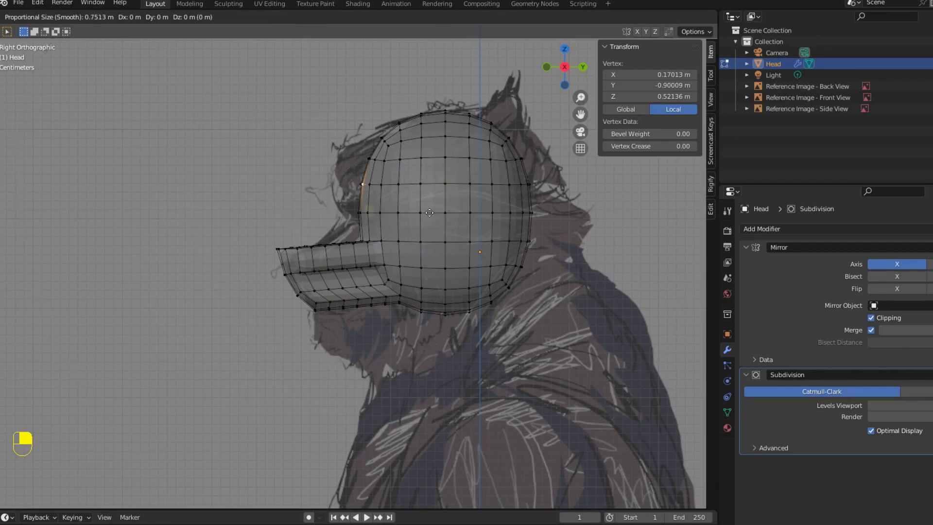
{"action": "scroll", "coordinate": [429, 212], "scroll_direction": "up", "scroll_amount": 20}
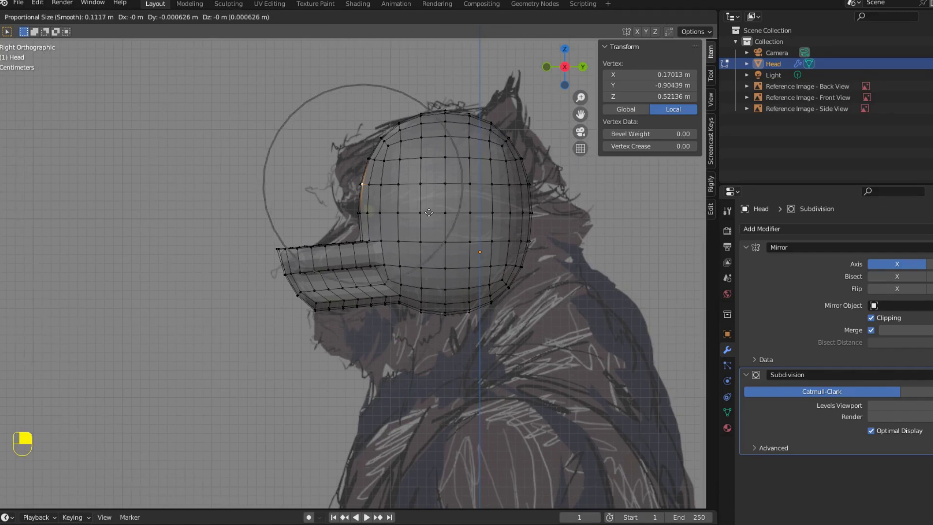
{"action": "scroll", "coordinate": [428, 212], "scroll_direction": "down", "scroll_amount": 2}
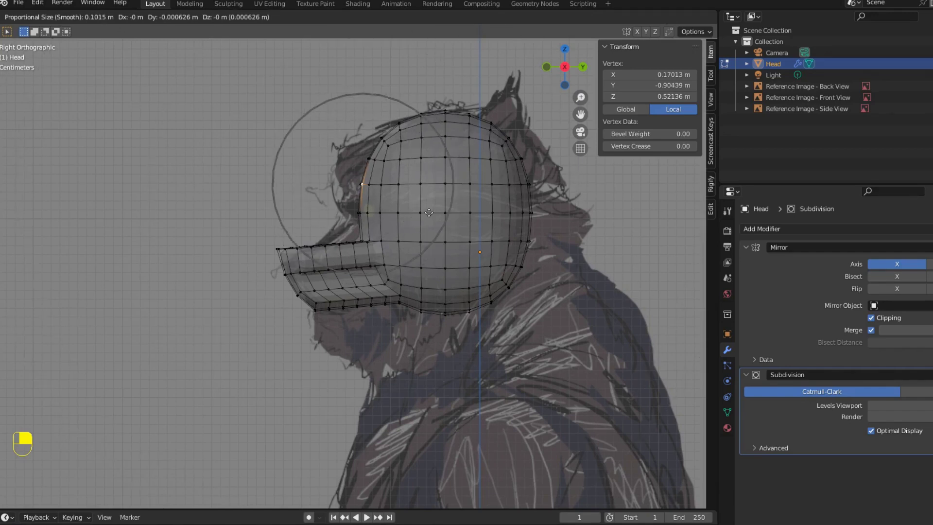
{"action": "scroll", "coordinate": [428, 212], "scroll_direction": "down", "scroll_amount": 4}
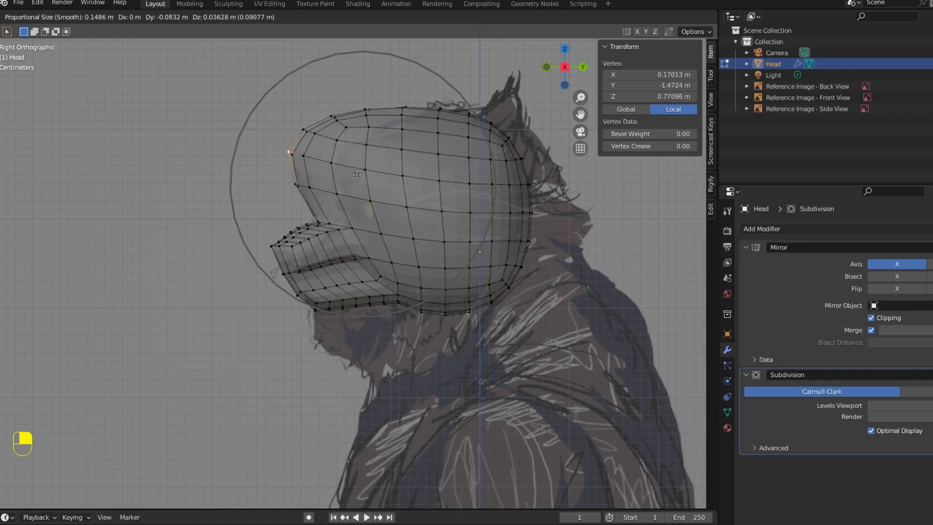
{"action": "mouse_move", "coordinate": [359, 180]}
{"action": "key", "text": "Escape"}
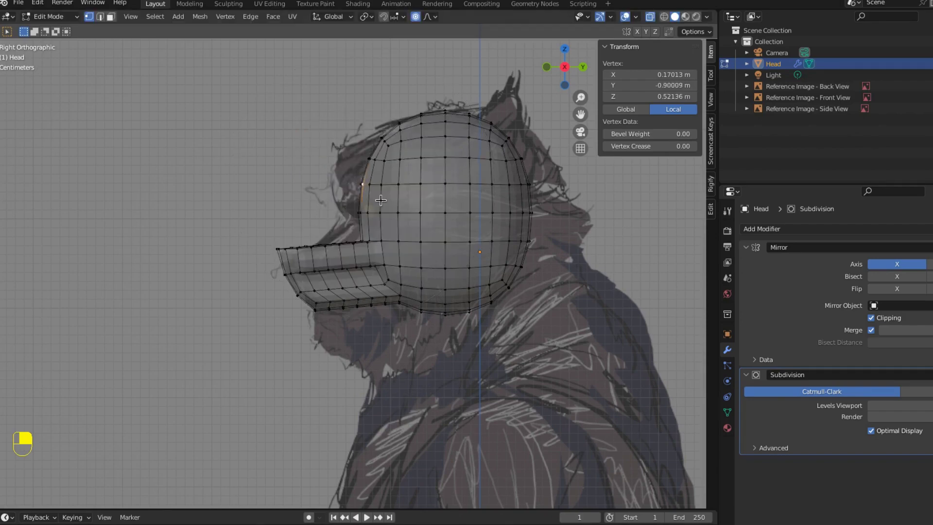
Pull the selected forehead vertex forward to the reference face profile, using a proportional size of about 0.084 m.
{"action": "key", "text": "g"}
{"action": "scroll", "coordinate": [383, 198], "scroll_direction": "up", "scroll_amount": 9}
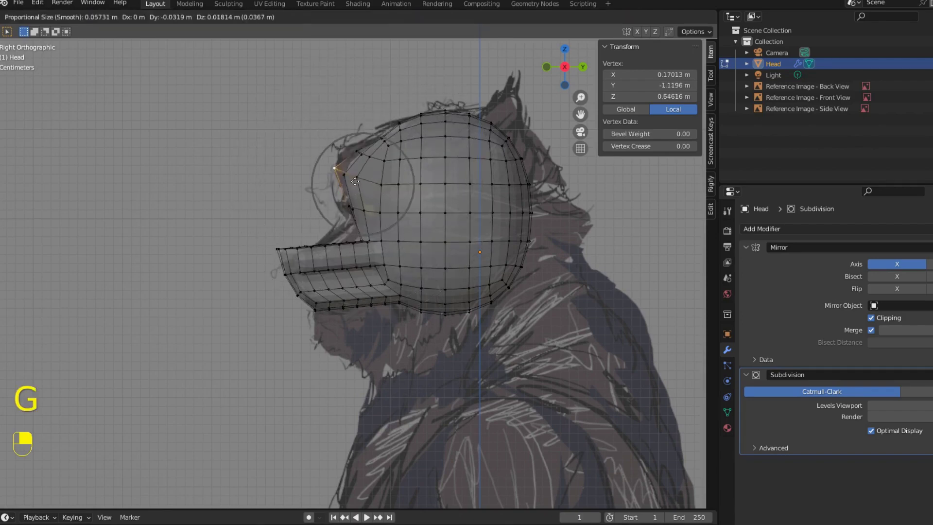
{"action": "scroll", "coordinate": [351, 193], "scroll_direction": "down", "scroll_amount": 4}
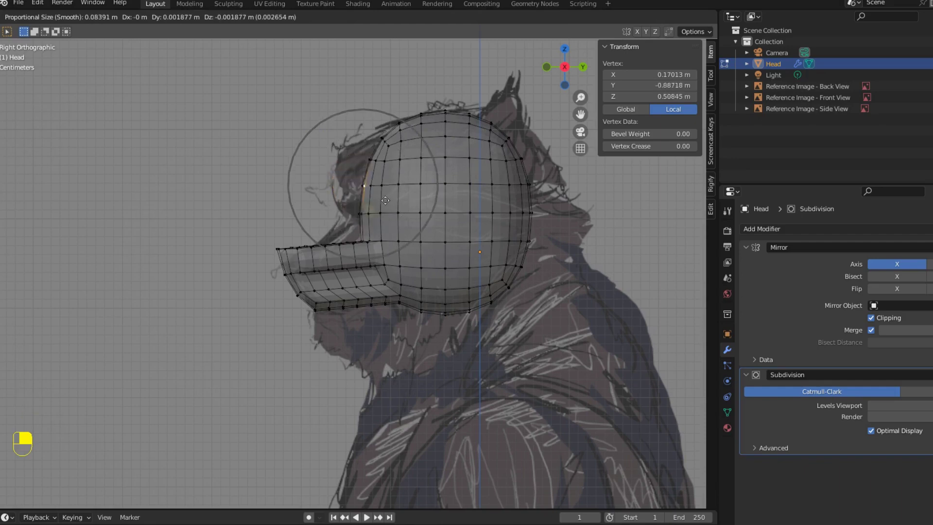
{"action": "mouse_move", "coordinate": [397, 194]}
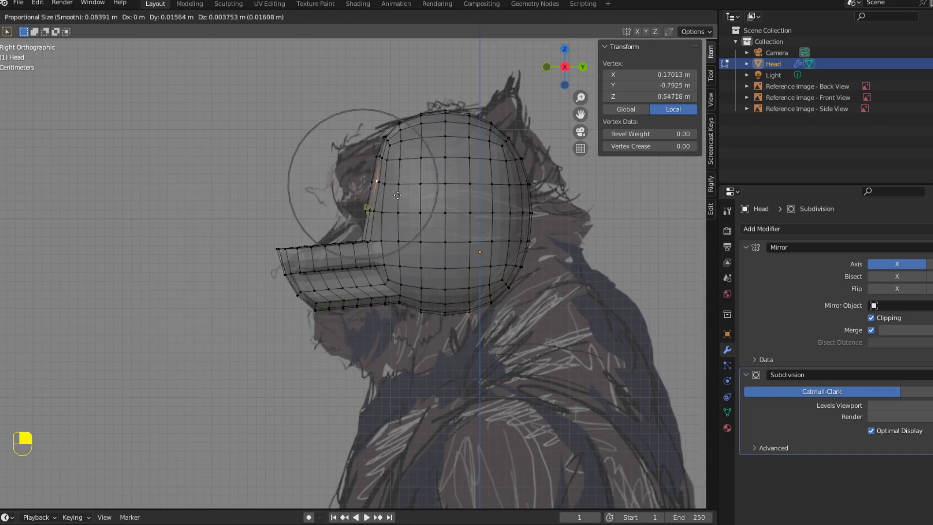
{"action": "left_click", "coordinate": [363, 200]}
Move the brow vertex forward about 0.031 m along Y and up about 0.009 m with a proportional size of about 0.047 m.
{"action": "scroll", "coordinate": [363, 200], "scroll_direction": "up", "scroll_amount": 1}
{"action": "left_click", "coordinate": [353, 139]}
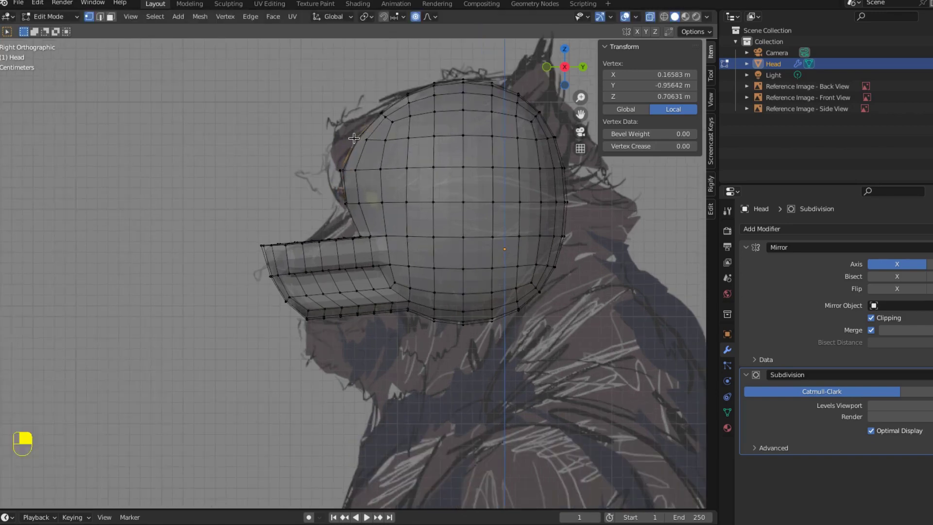
{"action": "key", "text": "g"}
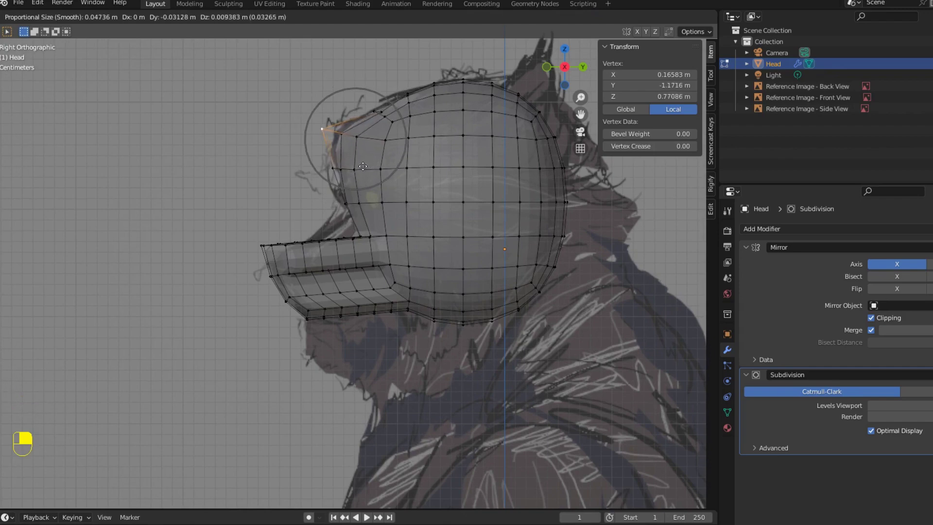
{"action": "left_click", "coordinate": [387, 131]}
Nudge the upper-forehead centre-line vertex by about -0.0036 m in Y and -0.0016 m in Z, with a proportional size of 0.039 m.
{"action": "left_click", "coordinate": [380, 116]}
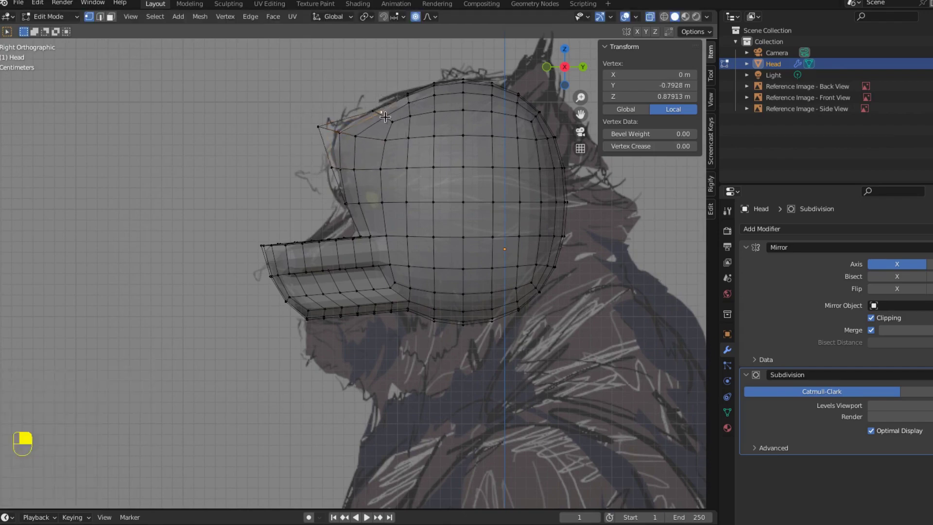
{"action": "key", "text": "g"}
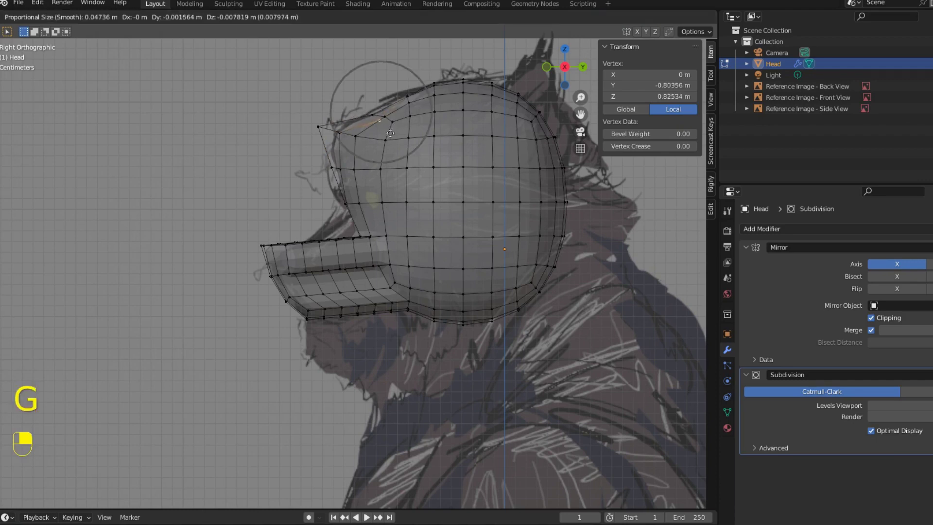
{"action": "scroll", "coordinate": [389, 130], "scroll_direction": "up", "scroll_amount": 2}
{"action": "left_click", "coordinate": [390, 130]}
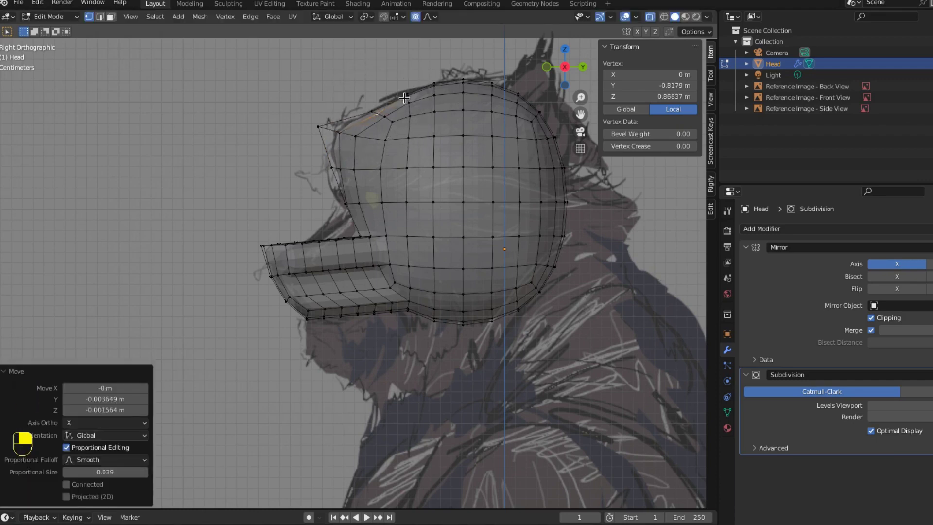
Shift the vertices on the crown of the head by about 0.0047 m in Y and -0.0047 m in Z.
{"action": "left_click_drag", "start_coordinate": [422, 81], "coordinate": [502, 93]}
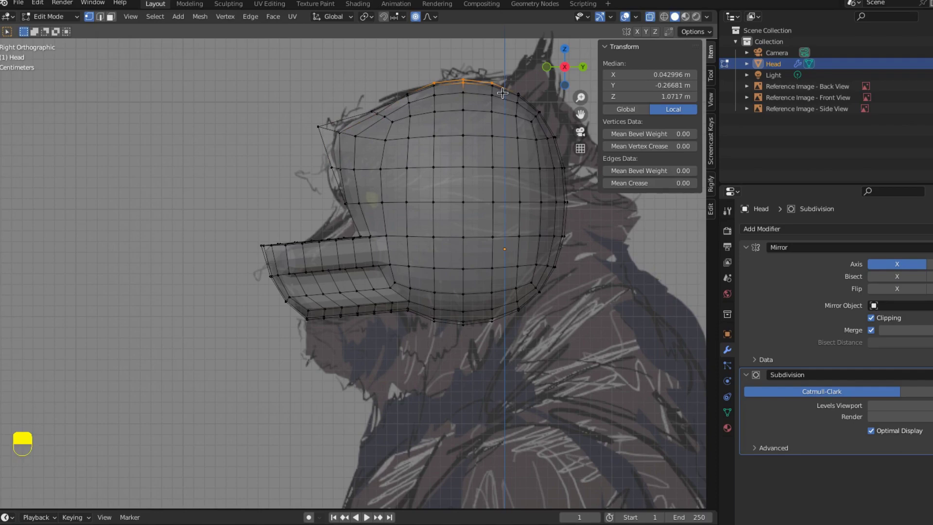
{"action": "key", "text": "g"}
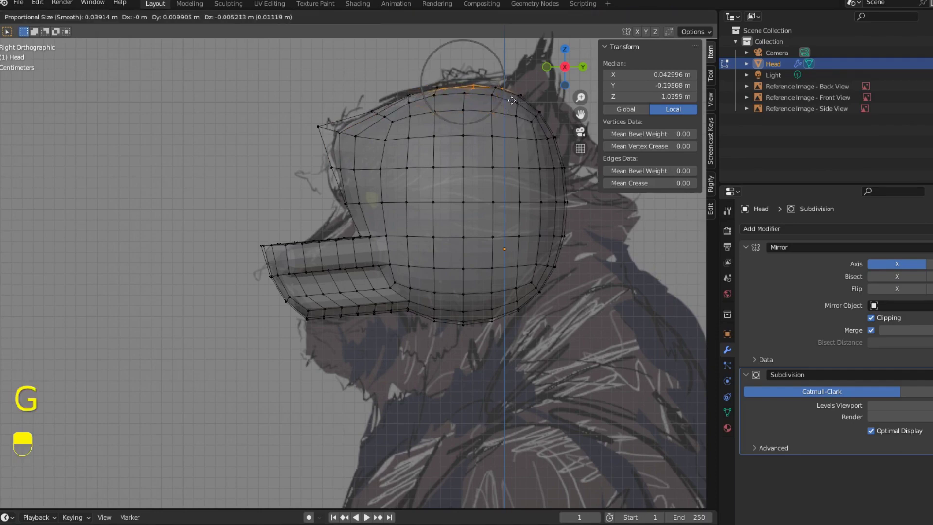
{"action": "left_click", "coordinate": [509, 99]}
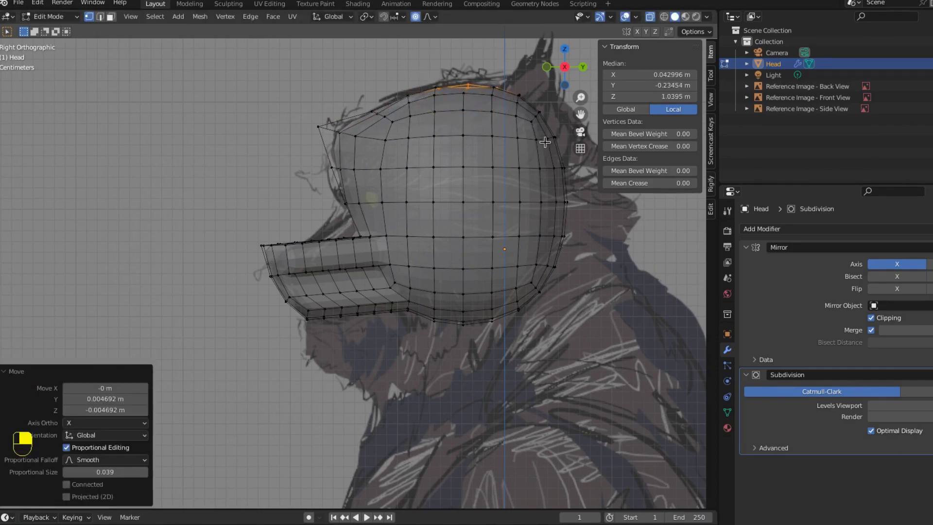
Pull the upper back-of-head centre vertex about 0.028 m backward and 0.005 m up, with a proportional size of about 0.112 m.
{"action": "left_click", "coordinate": [546, 139]}
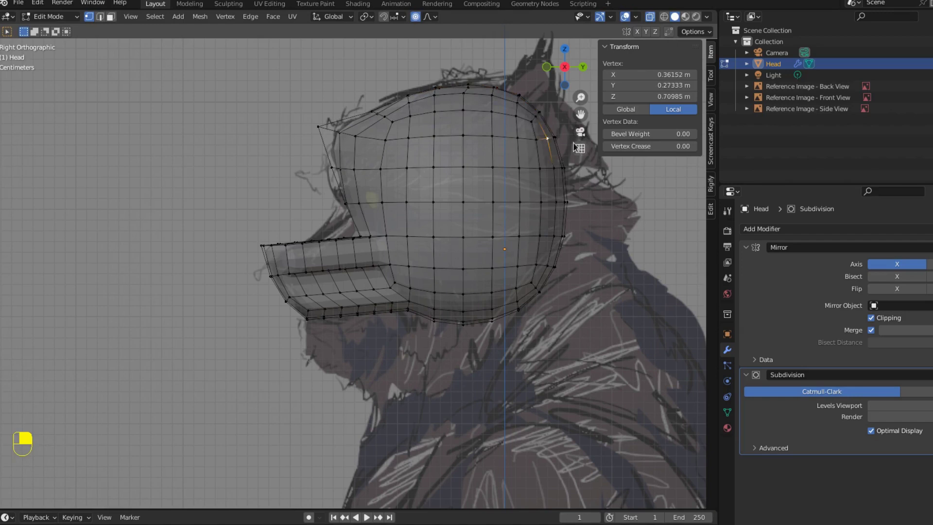
{"action": "key", "text": "g"}
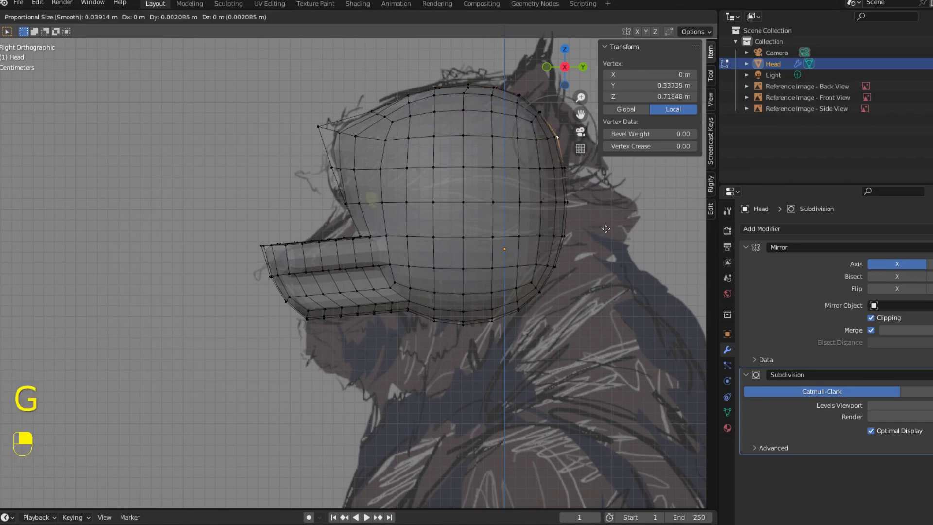
{"action": "scroll", "coordinate": [606, 228], "scroll_direction": "down", "scroll_amount": 11}
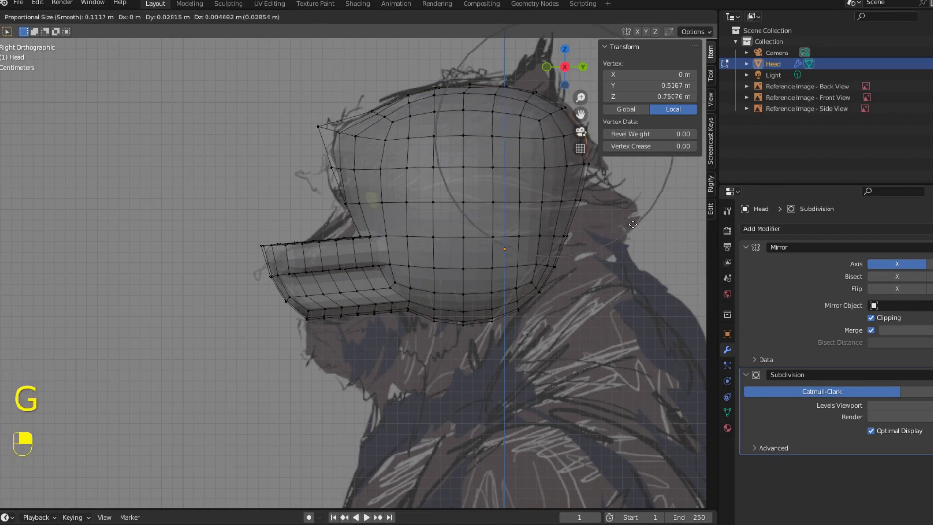
{"action": "left_click", "coordinate": [633, 224]}
Move the lower back-of-head vertex by about -0.006 m in Y and 0.026 m in Z to tuck in the skull base.
{"action": "left_click", "coordinate": [538, 292]}
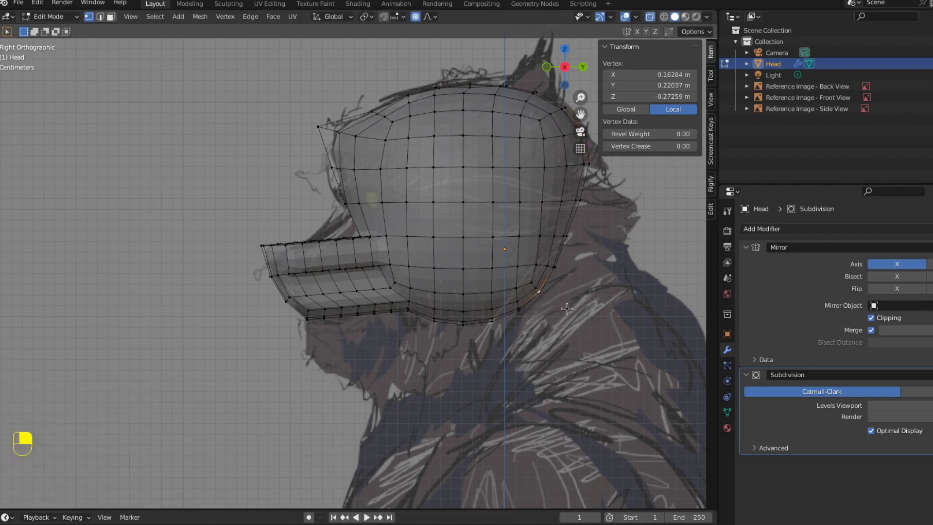
{"action": "key", "text": "g"}
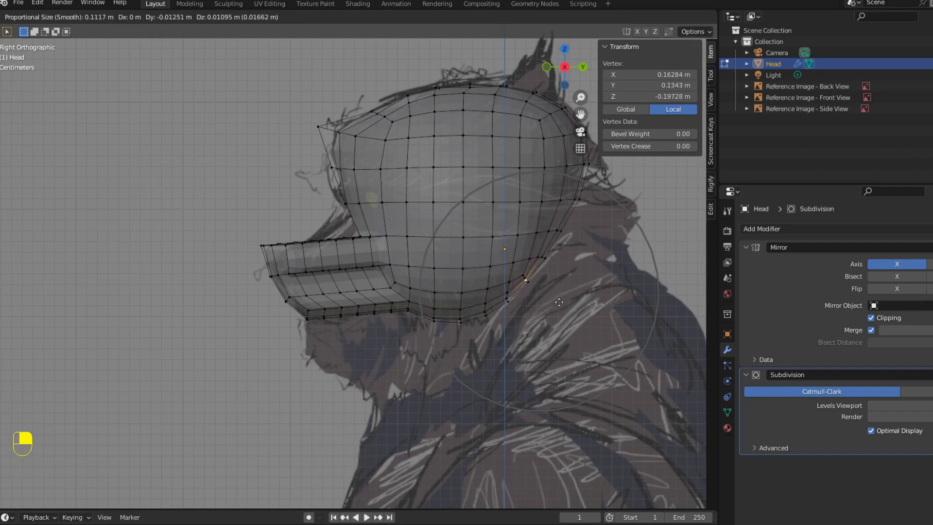
{"action": "left_click", "coordinate": [564, 285]}
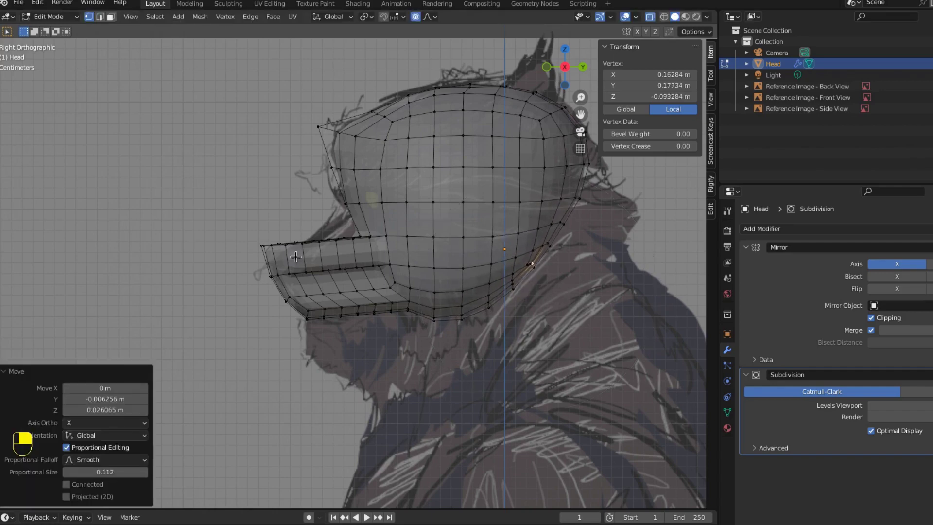
Move the centre vertex where muzzle meets face by about -0.0143 m in Y and 0.0289 m in Z, with a proportional size of 0.069 m.
{"action": "scroll", "coordinate": [303, 253], "scroll_direction": "up", "scroll_amount": 2}
{"action": "scroll", "coordinate": [302, 253], "scroll_direction": "down", "scroll_amount": 4}
{"action": "middle_click_drag", "start_coordinate": [303, 253], "coordinate": [386, 265]}
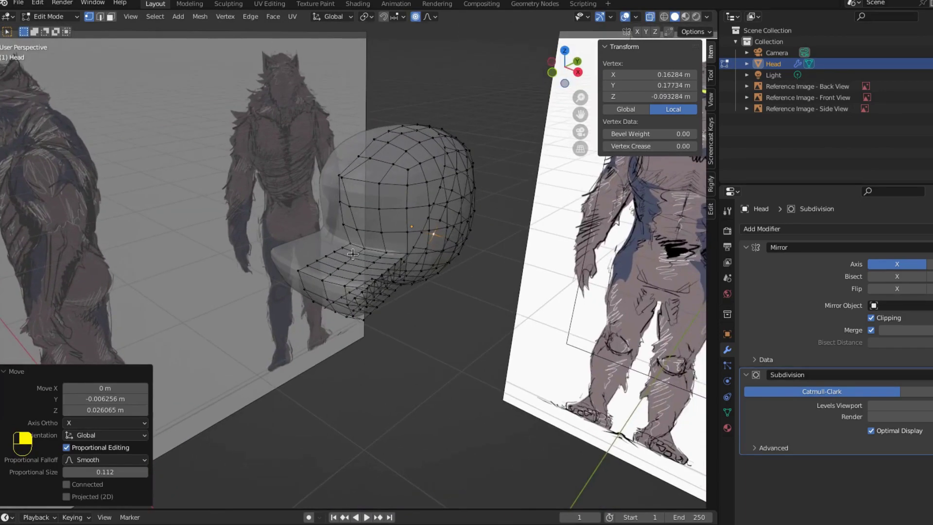
{"action": "left_click", "coordinate": [386, 265]}
{"action": "key", "text": "KP_3"}
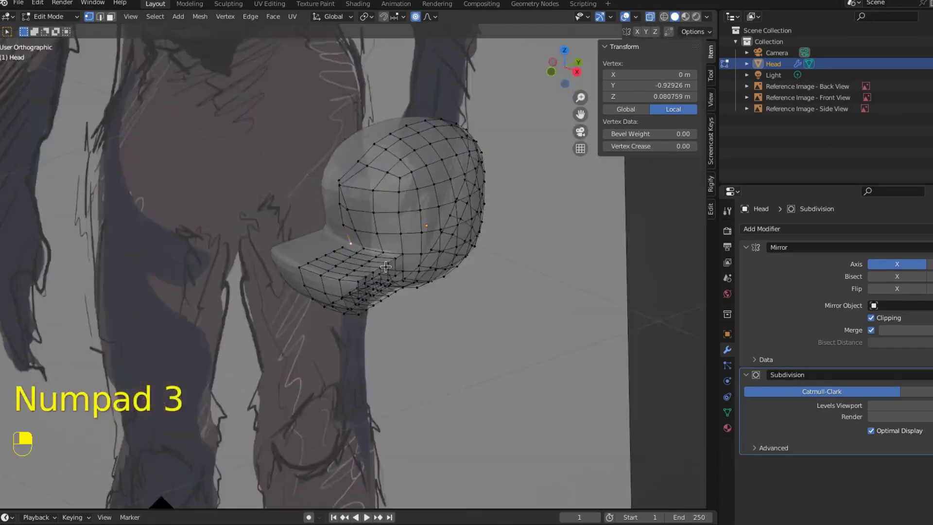
{"action": "scroll", "coordinate": [400, 272], "scroll_direction": "up", "scroll_amount": 4}
{"action": "key", "text": "g"}
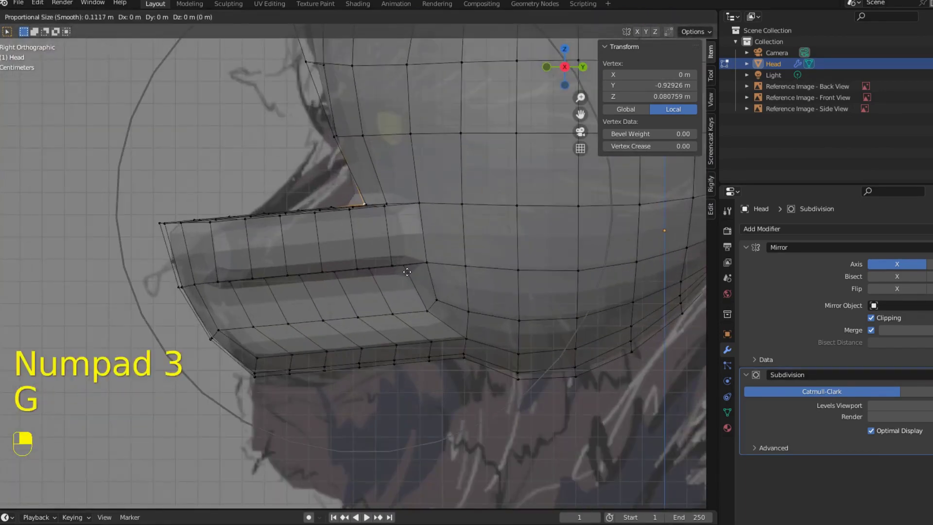
{"action": "scroll", "coordinate": [390, 264], "scroll_direction": "up", "scroll_amount": 7}
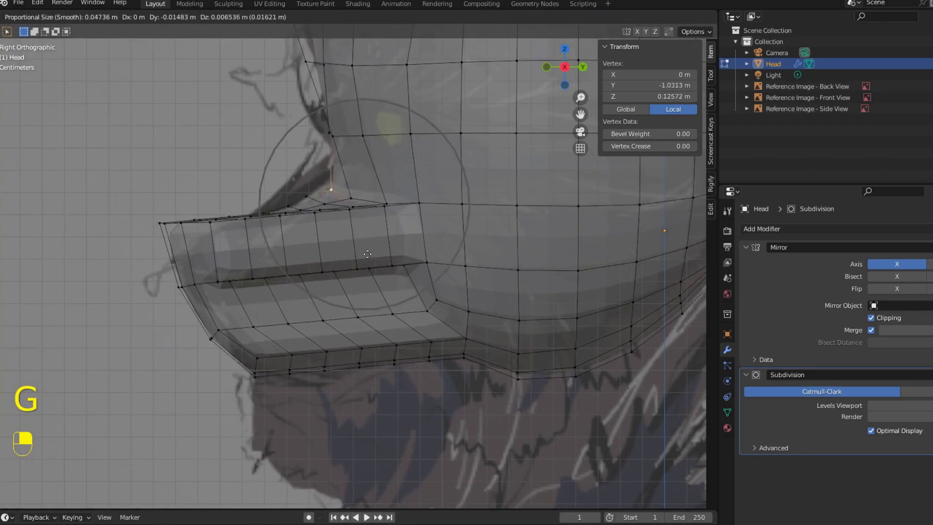
{"action": "scroll", "coordinate": [347, 225], "scroll_direction": "down", "scroll_amount": 6}
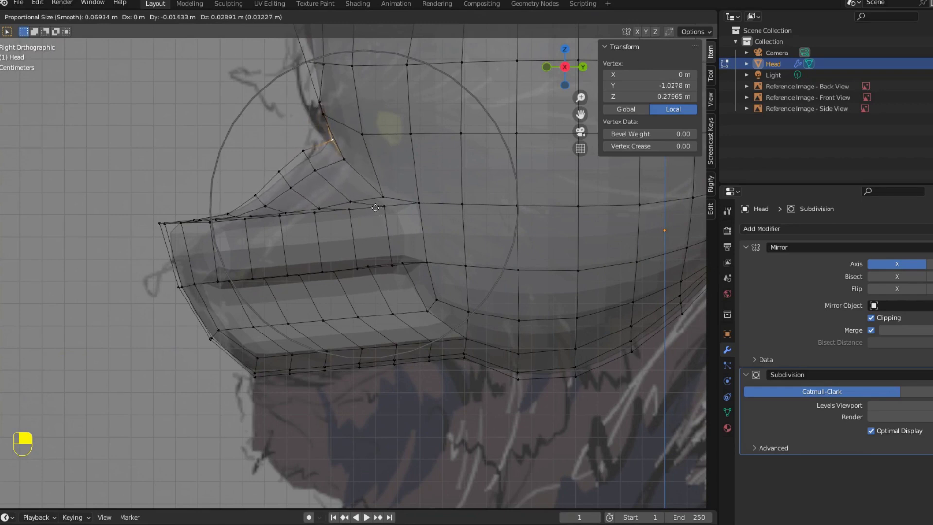
{"action": "left_click", "coordinate": [375, 208]}
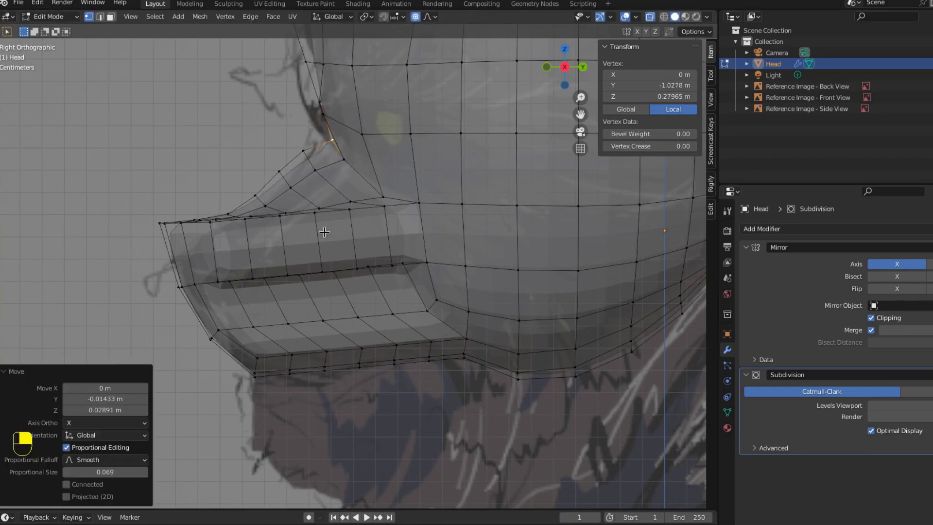
{"action": "left_click", "coordinate": [162, 230]}
{"action": "key", "text": "g"}
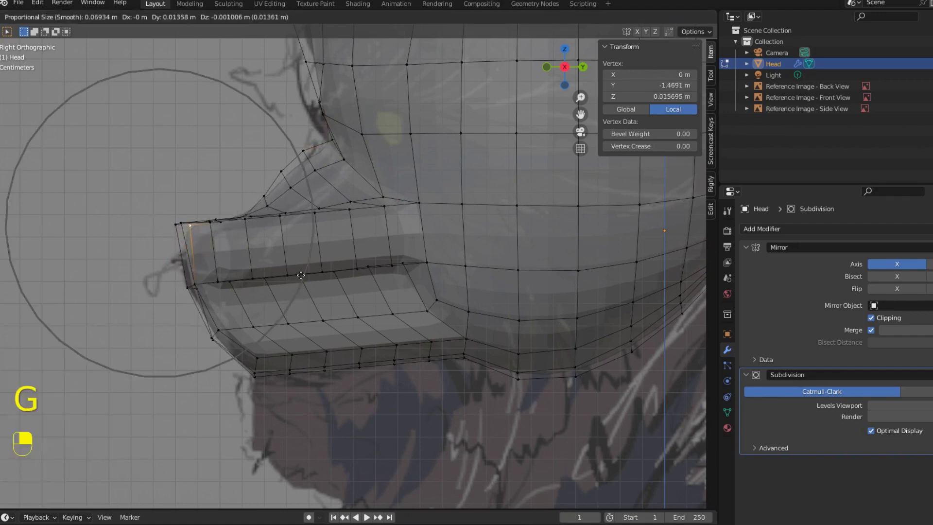
{"action": "scroll", "coordinate": [299, 275], "scroll_direction": "up", "scroll_amount": 5}
{"action": "scroll", "coordinate": [299, 275], "scroll_direction": "down", "scroll_amount": 1}
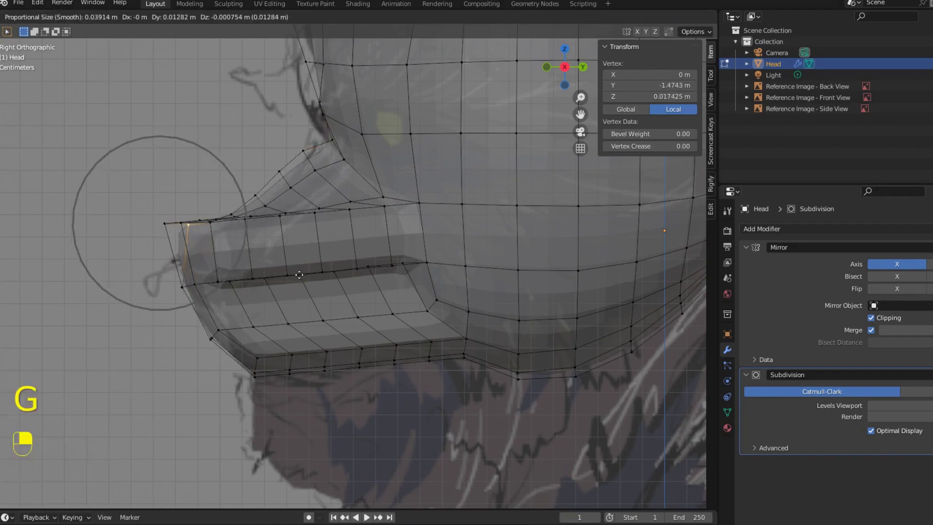
{"action": "left_click", "coordinate": [299, 275]}
Select the muzzle tip's top centre vertex and its neighbour, and move both about 0.0021 m in Y and -0.0159 m in Z in side view.
{"action": "middle_click_drag", "start_coordinate": [305, 295], "coordinate": [271, 352]}
{"action": "left_click", "coordinate": [275, 363]}
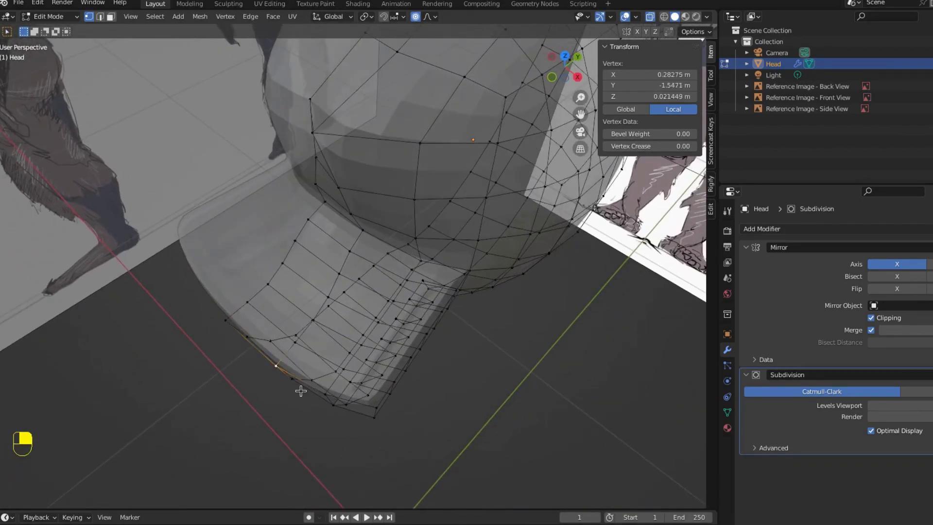
{"action": "left_click", "coordinate": [223, 318], "text": "shift"}
{"action": "key", "text": "KP_3"}
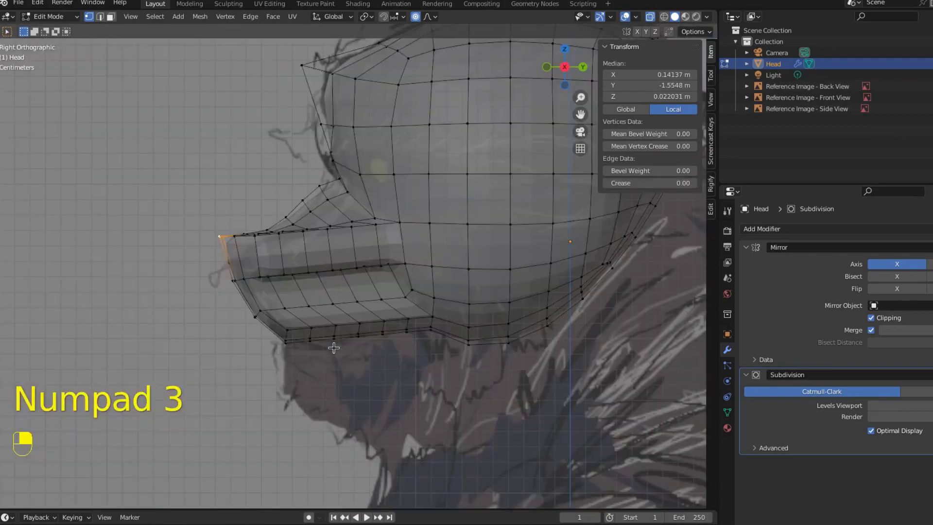
{"action": "scroll", "coordinate": [334, 347], "scroll_direction": "up", "scroll_amount": 2}
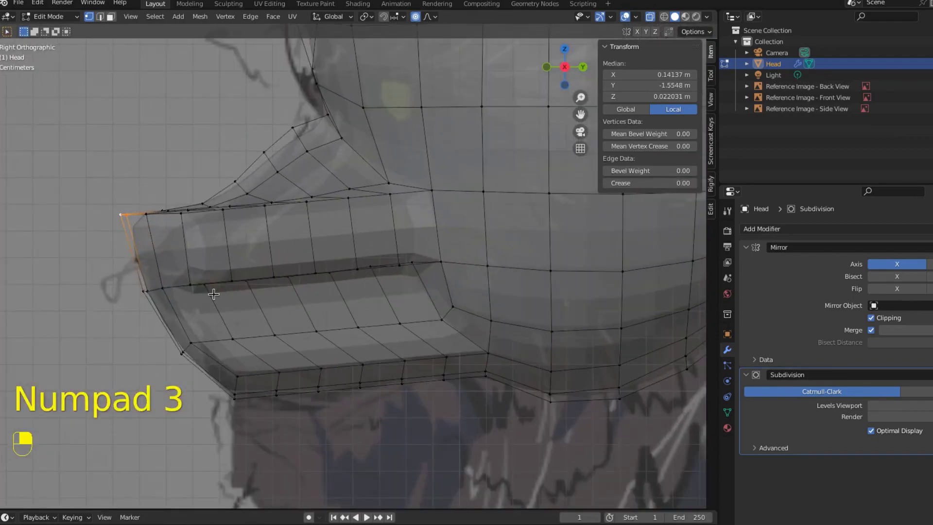
{"action": "key", "text": "g"}
{"action": "scroll", "coordinate": [245, 329], "scroll_direction": "down", "scroll_amount": 3}
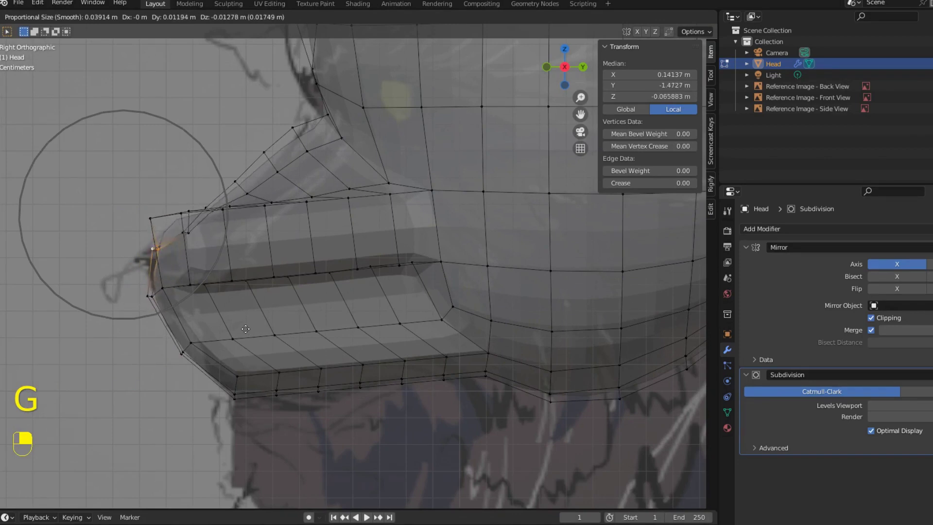
{"action": "left_click", "coordinate": [219, 337]}
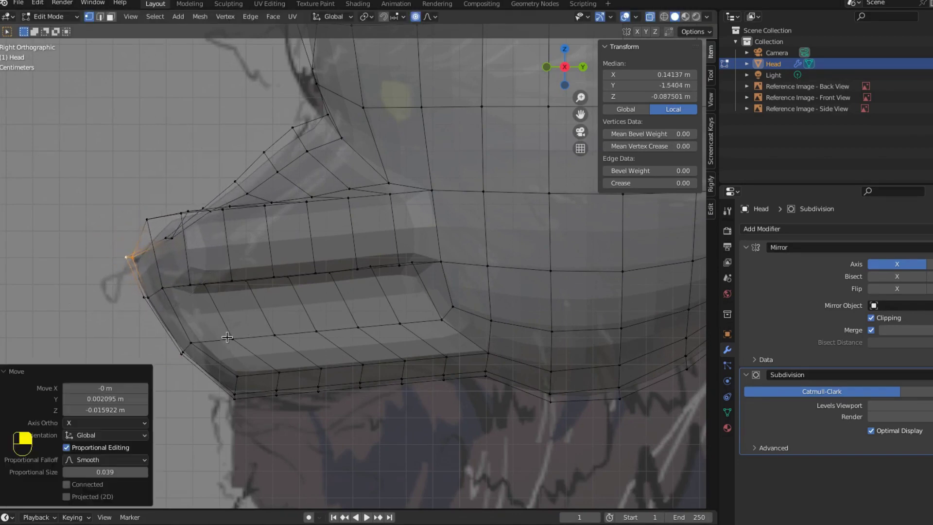
Narrow the muzzle tip by moving its outer top edge about -0.0477 m in X and -0.0063 m in Y, with a proportional size of 0.123.
{"action": "middle_click_drag", "start_coordinate": [220, 337], "coordinate": [499, 371]}
{"action": "key", "text": "g"}
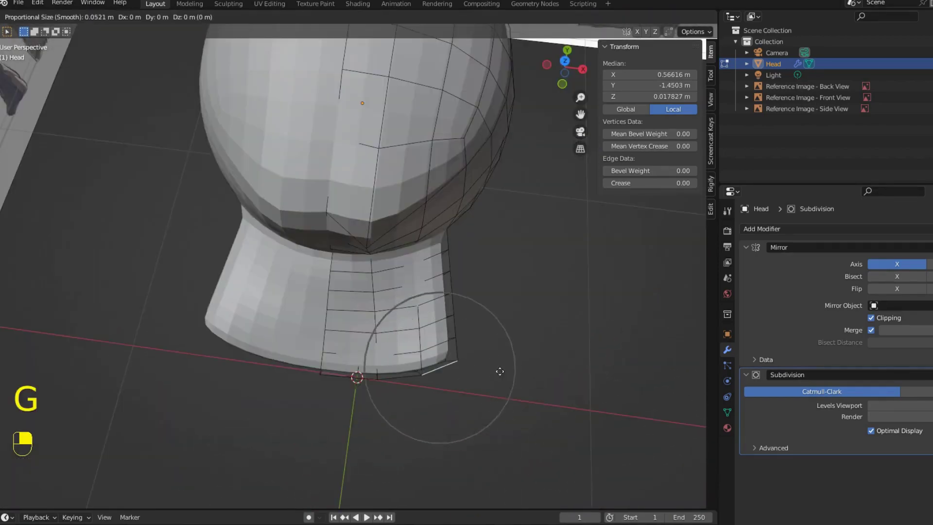
{"action": "scroll", "coordinate": [486, 375], "scroll_direction": "down", "scroll_amount": 3}
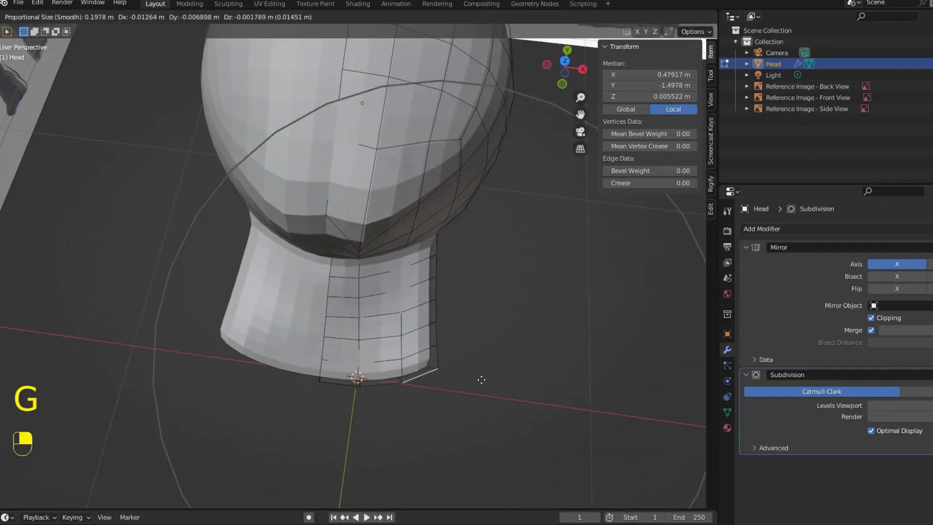
{"action": "scroll", "coordinate": [480, 379], "scroll_direction": "up", "scroll_amount": 1}
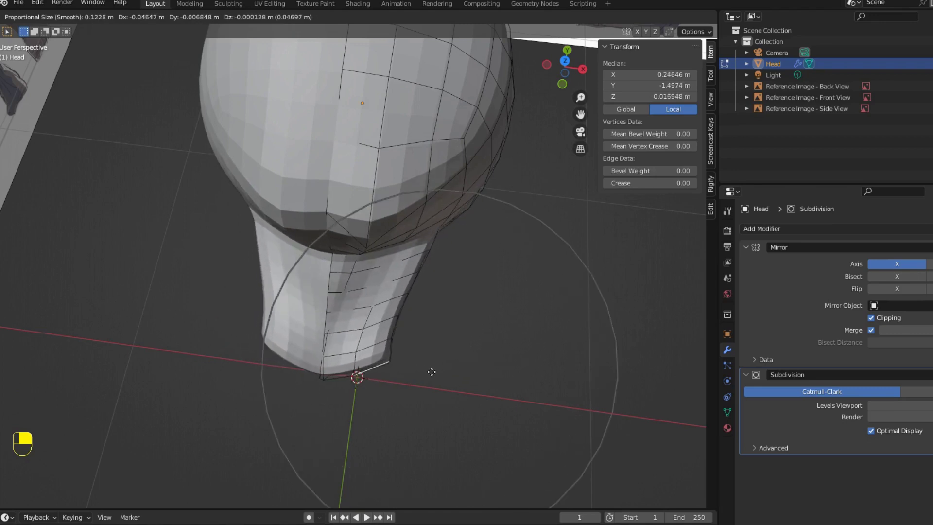
{"action": "scroll", "coordinate": [430, 371], "scroll_direction": "up", "scroll_amount": 4}
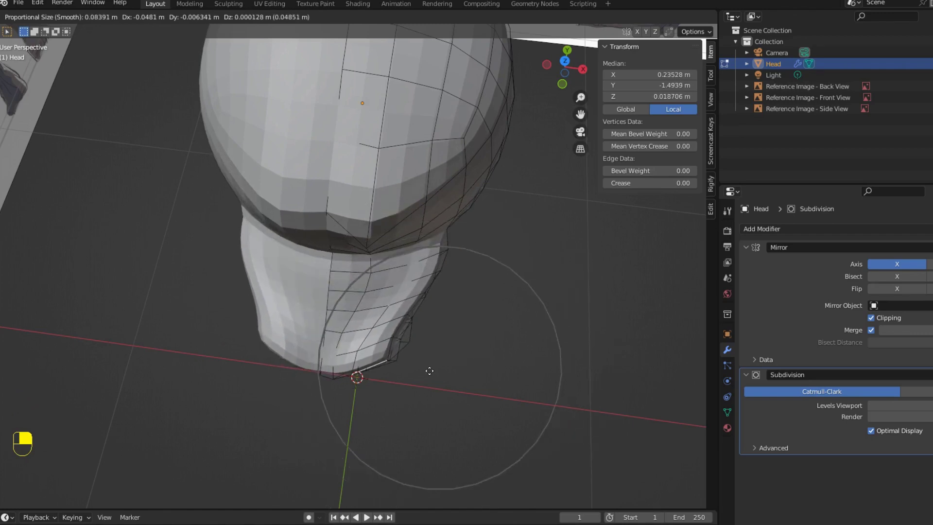
{"action": "scroll", "coordinate": [429, 371], "scroll_direction": "up", "scroll_amount": 1}
{"action": "scroll", "coordinate": [429, 370], "scroll_direction": "down", "scroll_amount": 4}
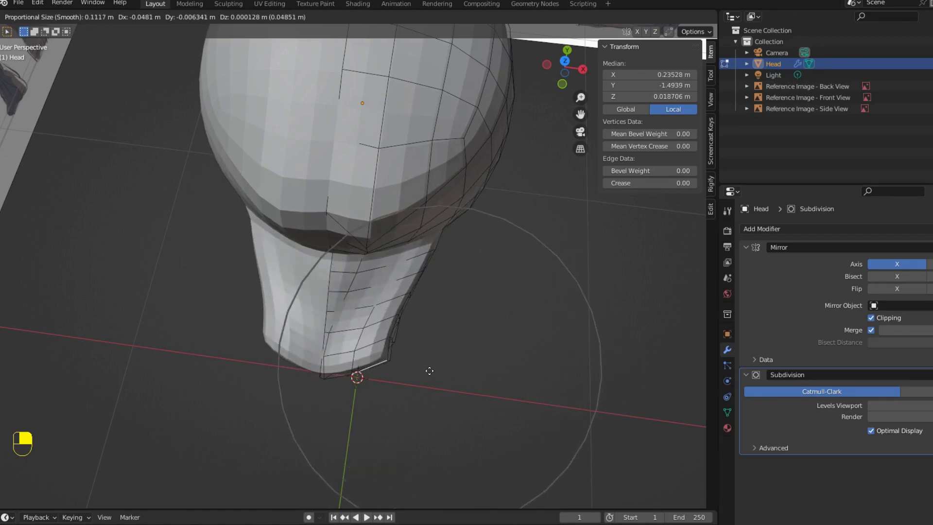
{"action": "scroll", "coordinate": [429, 370], "scroll_direction": "down", "scroll_amount": 1}
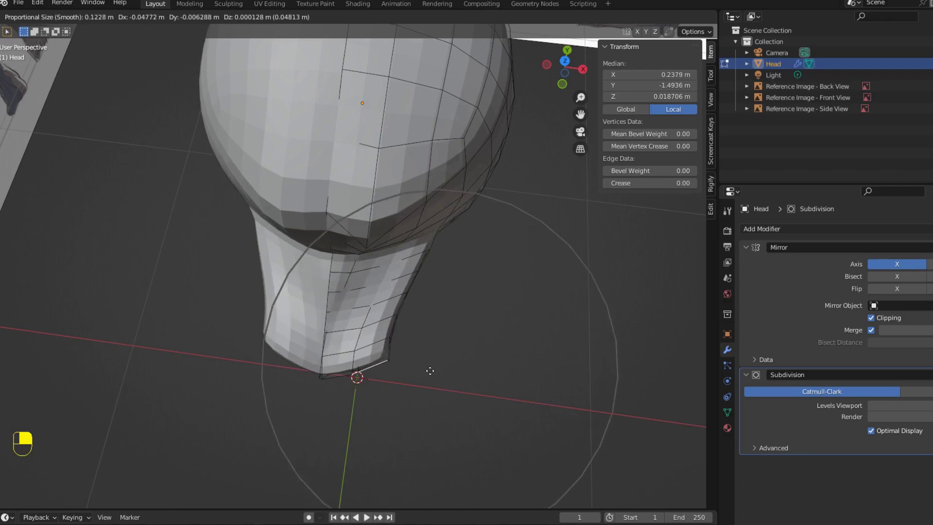
{"action": "left_click", "coordinate": [429, 370]}
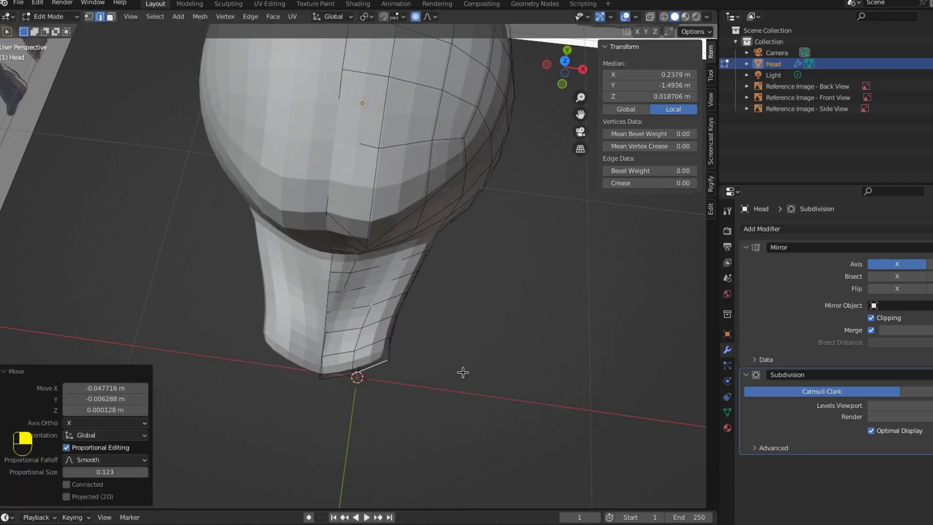
Select the lower jaw's outer front edge and move it about -0.032 m in X, with a proportional size of about 0.032 m.
{"action": "key", "text": "KP_1"}
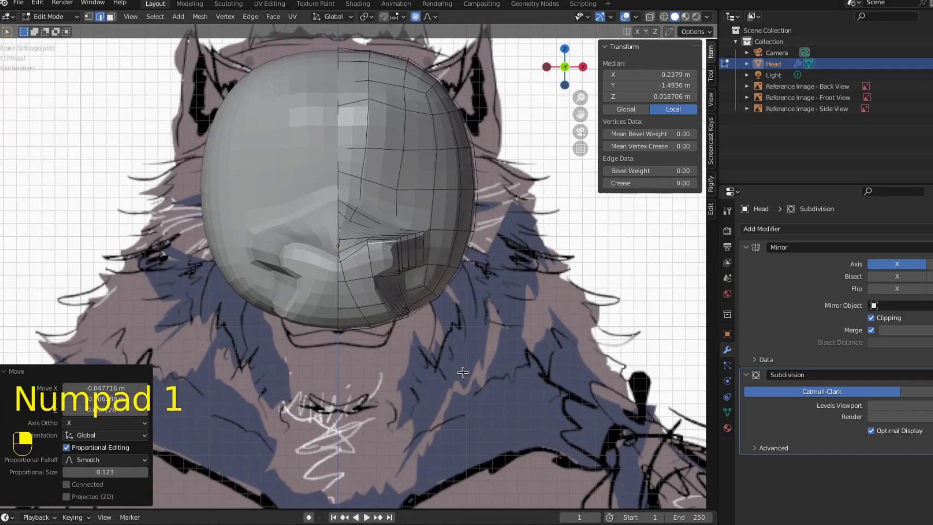
{"action": "scroll", "coordinate": [437, 272], "scroll_direction": "down", "scroll_amount": 5}
{"action": "middle_click_drag", "start_coordinate": [432, 316], "coordinate": [317, 375]}
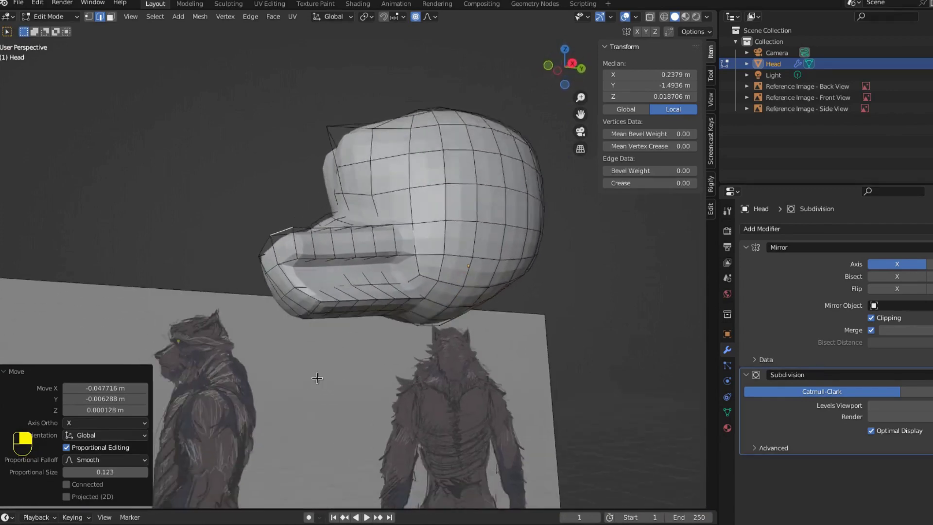
{"action": "scroll", "coordinate": [314, 315], "scroll_direction": "up", "scroll_amount": 3}
{"action": "left_click", "coordinate": [331, 318]}
{"action": "middle_click_drag", "start_coordinate": [414, 391], "coordinate": [511, 386]}
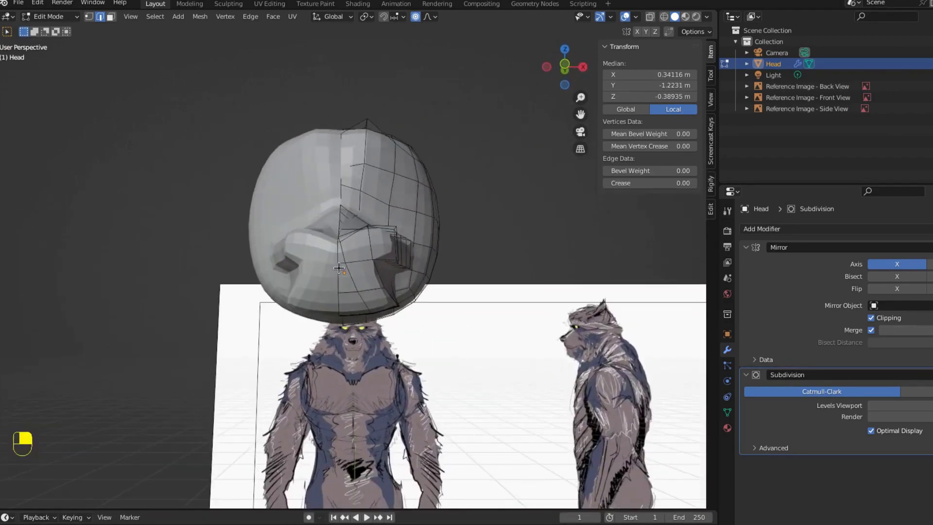
{"action": "middle_click_drag", "start_coordinate": [404, 318], "coordinate": [427, 378]}
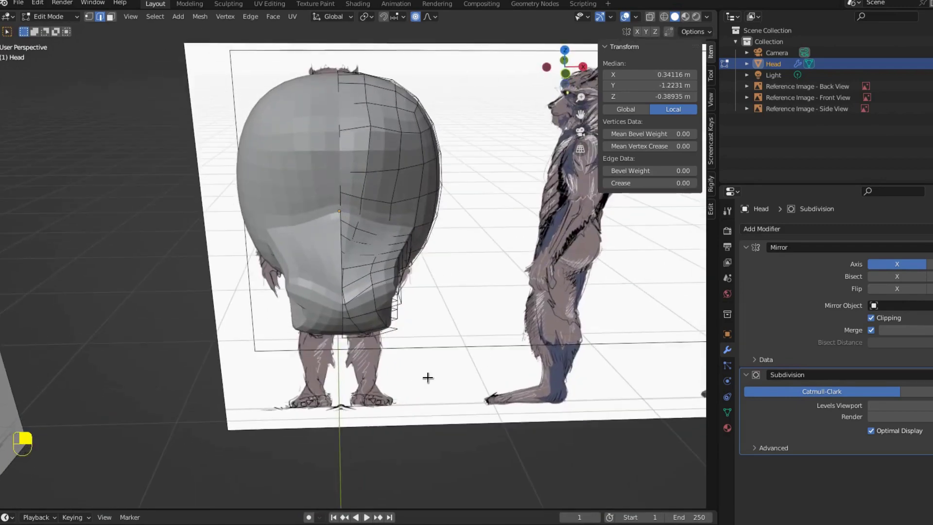
{"action": "key", "text": "g"}
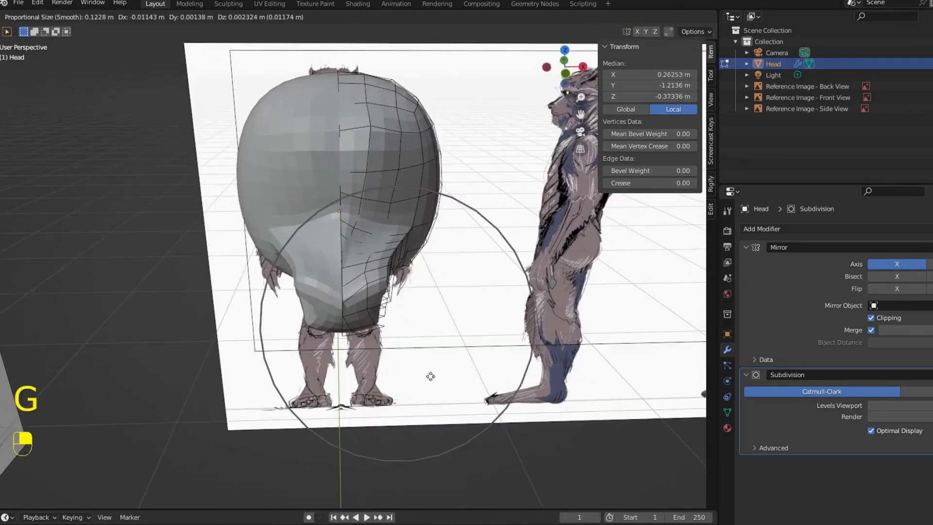
{"action": "scroll", "coordinate": [430, 375], "scroll_direction": "up", "scroll_amount": 4}
{"action": "scroll", "coordinate": [429, 375], "scroll_direction": "up", "scroll_amount": 7}
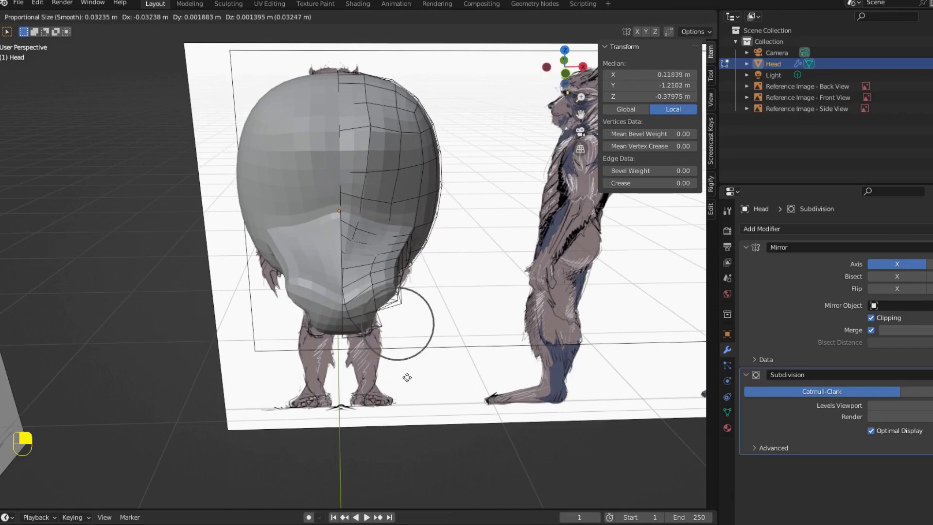
{"action": "left_click", "coordinate": [407, 378]}
Select the next two vertices along the lower jaw behind the front edge and move both slightly inward, with a proportional size of about 0.032 m.
{"action": "middle_click_drag", "start_coordinate": [407, 378], "coordinate": [443, 324]}
{"action": "key", "text": "1"}
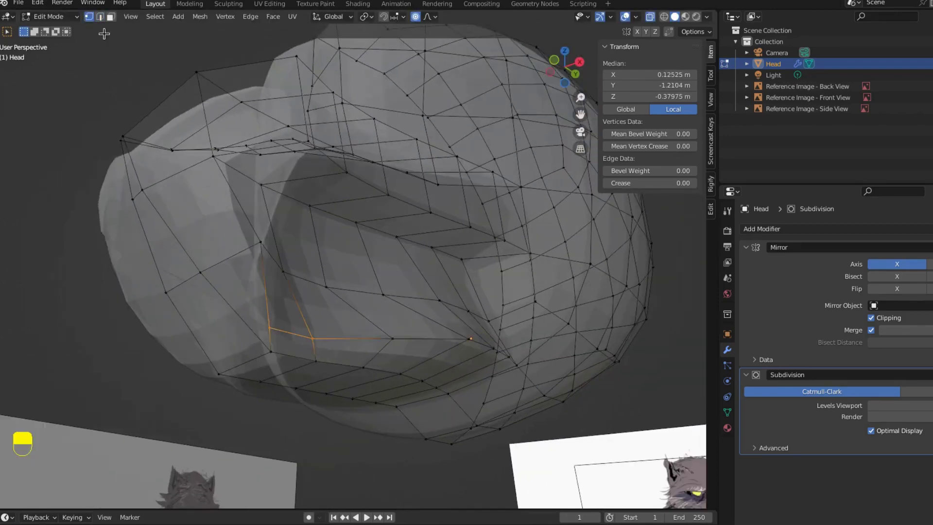
{"action": "left_click", "coordinate": [339, 345]}
{"action": "left_click", "coordinate": [397, 339]}
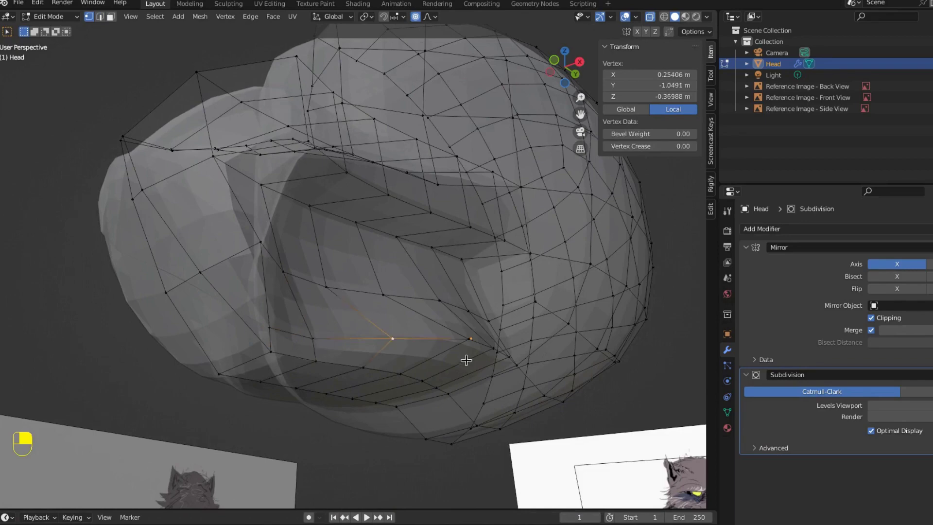
{"action": "left_click", "coordinate": [469, 341], "text": "shift"}
{"action": "middle_click_drag", "start_coordinate": [469, 343], "coordinate": [525, 430]}
{"action": "key", "text": "g"}
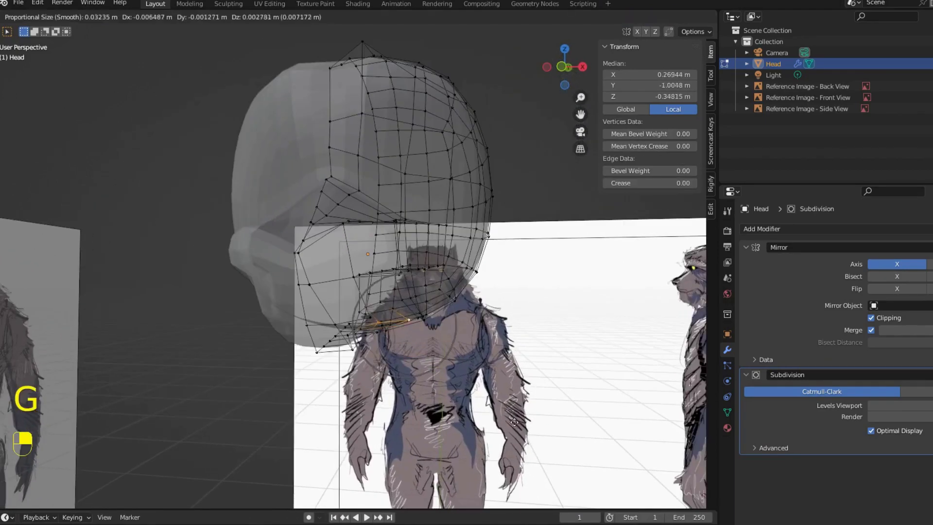
{"action": "left_click", "coordinate": [503, 421]}
Move the centre vertex at the nose bridge by about 0.0024 m in Y and 0.0015 m in Z in side view.
{"action": "key", "text": "KP_3"}
{"action": "key", "text": "g"}
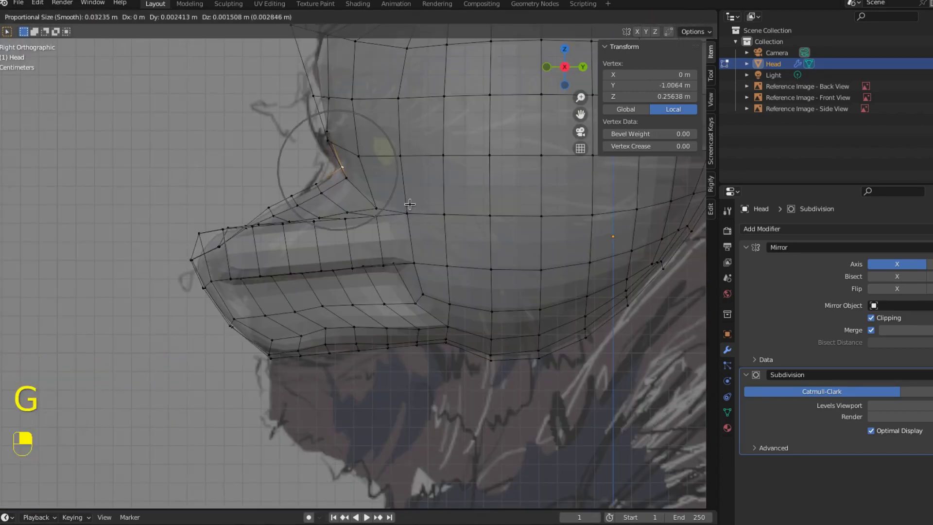
{"action": "left_click", "coordinate": [410, 206]}
Select the centre vertex just above the nose bridge and move it about -0.006 m in Y and -0.0042 m in Z in side view.
{"action": "middle_click_drag", "start_coordinate": [410, 206], "coordinate": [375, 149]}
{"action": "left_click", "coordinate": [319, 129]}
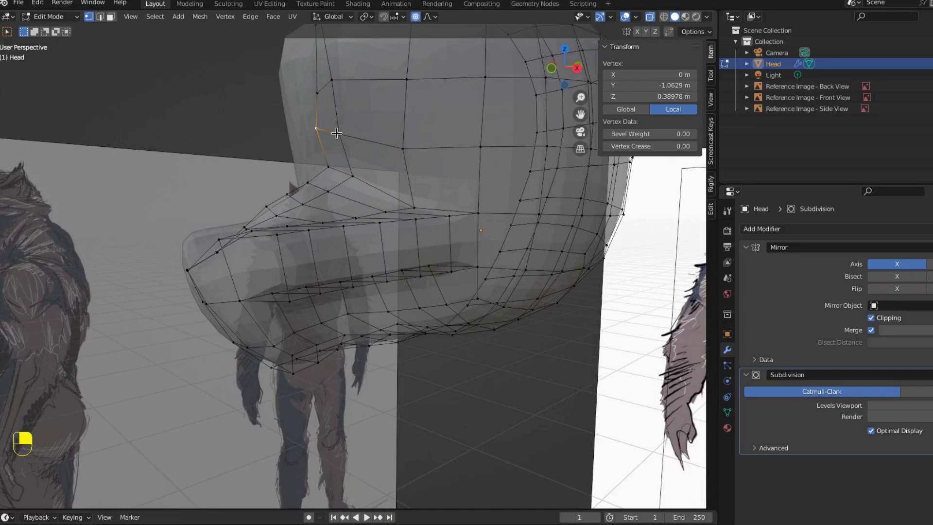
{"action": "key", "text": "KP_3"}
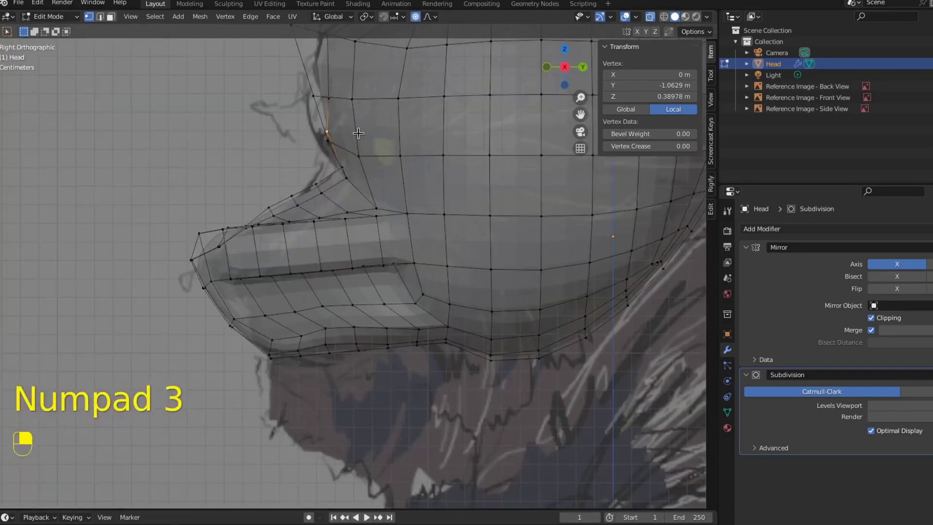
{"action": "key", "text": "g"}
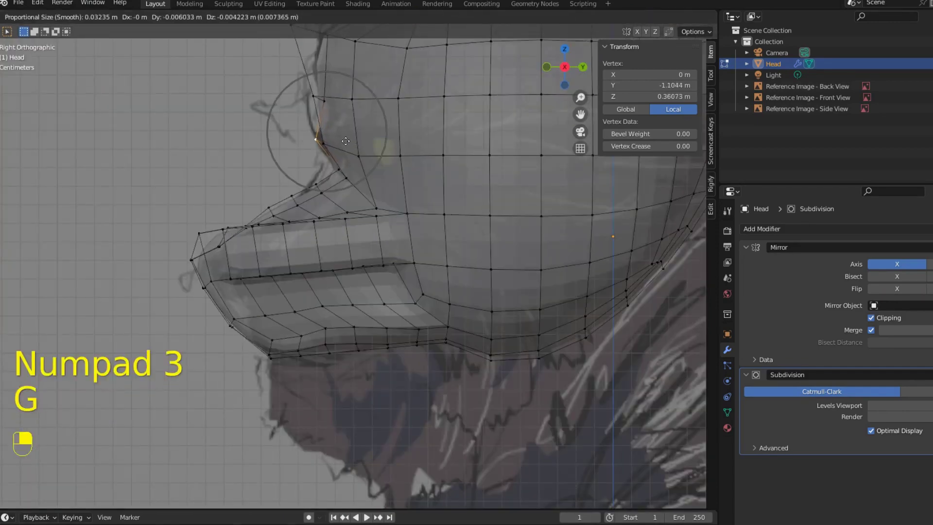
{"action": "left_click", "coordinate": [346, 141]}
Select the three front vertices in the row above the brow and move them about 0.009 m in Y and -0.0051 m in Z.
{"action": "left_click", "coordinate": [316, 99]}
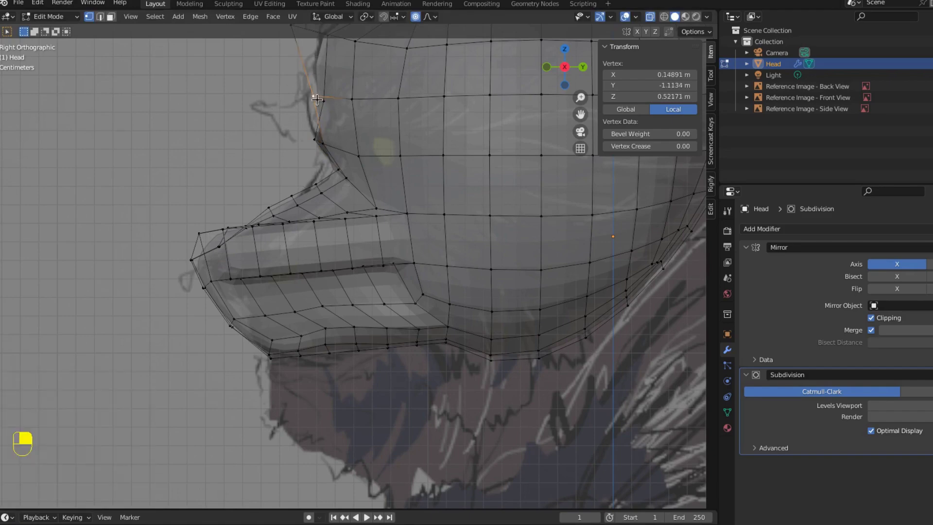
{"action": "middle_click_drag", "start_coordinate": [399, 151], "coordinate": [316, 111]}
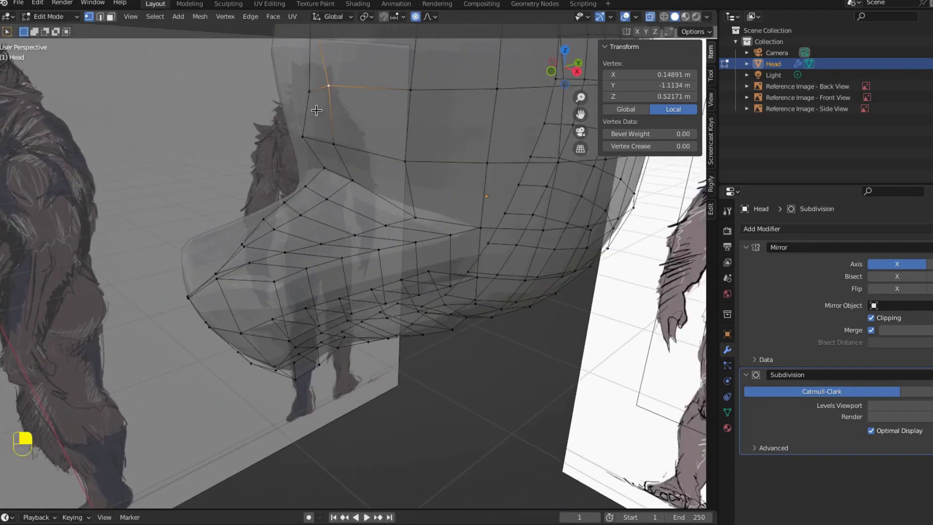
{"action": "left_click", "coordinate": [309, 89], "text": "shift"}
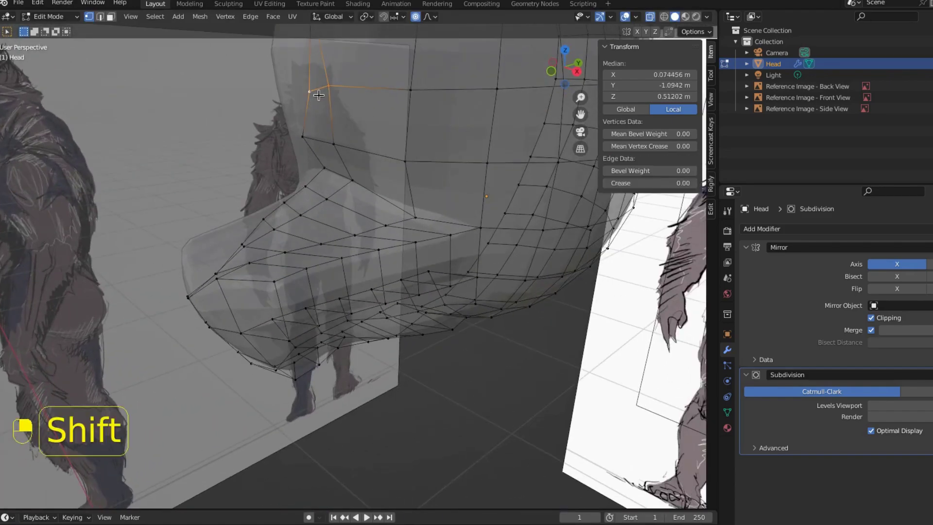
{"action": "left_click", "coordinate": [407, 91], "text": "shift"}
{"action": "key", "text": "KP_3"}
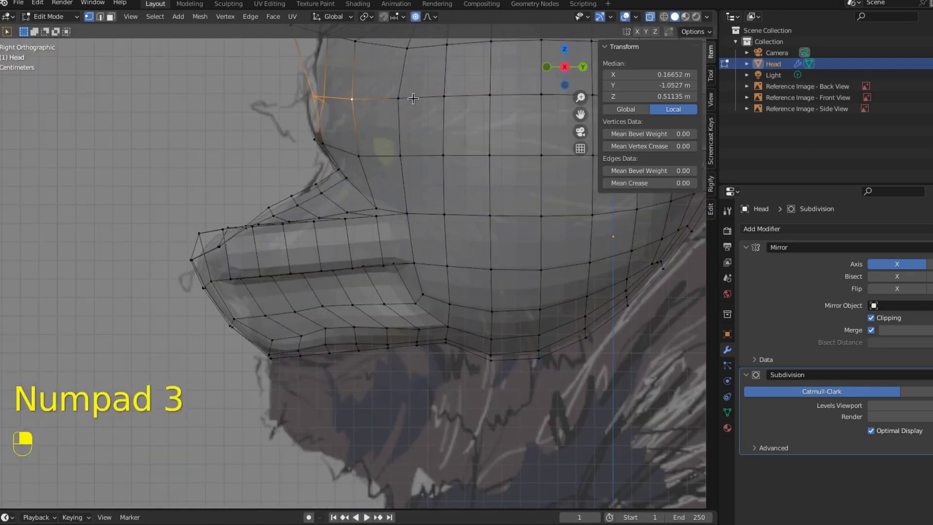
{"action": "key", "text": "g"}
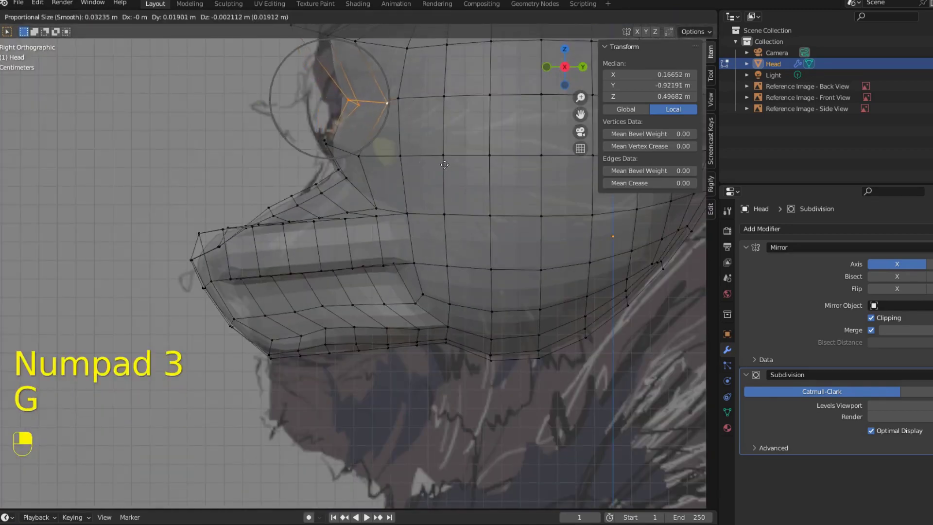
{"action": "left_click", "coordinate": [428, 169]}
Pull the protruding upper-forehead vertex back by about -0.0043 m in X, 0.0161 m in Y and 0.0012 m in Z, with a proportional size of 0.017.
{"action": "scroll", "coordinate": [389, 160], "scroll_direction": "down", "scroll_amount": 4}
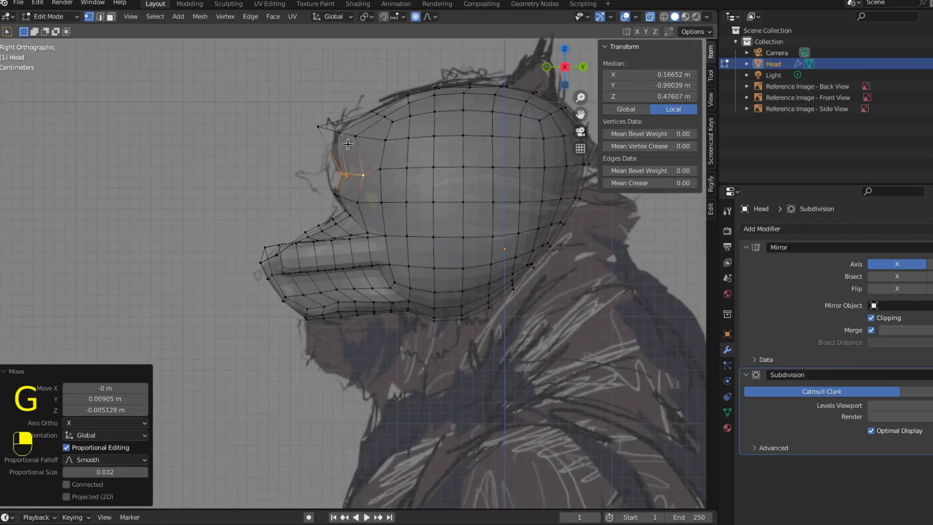
{"action": "scroll", "coordinate": [340, 156], "scroll_direction": "up", "scroll_amount": 3}
{"action": "middle_click_drag", "start_coordinate": [354, 131], "coordinate": [362, 225], "text": "shift"}
{"action": "left_click", "coordinate": [328, 170]}
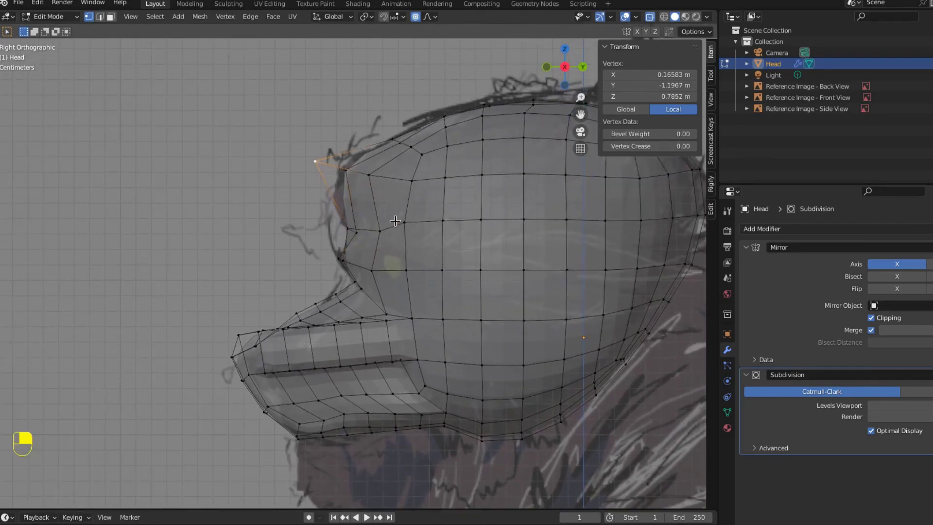
Switch the head to Sculpt Mode and turn off the see-through X-ray display.
{"action": "key", "text": "KP_1"}
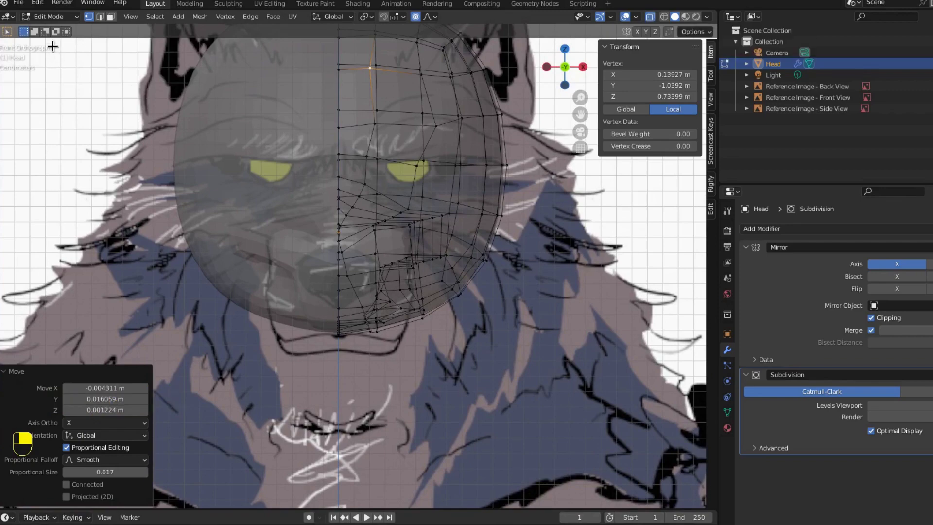
{"action": "left_click", "coordinate": [49, 16]}
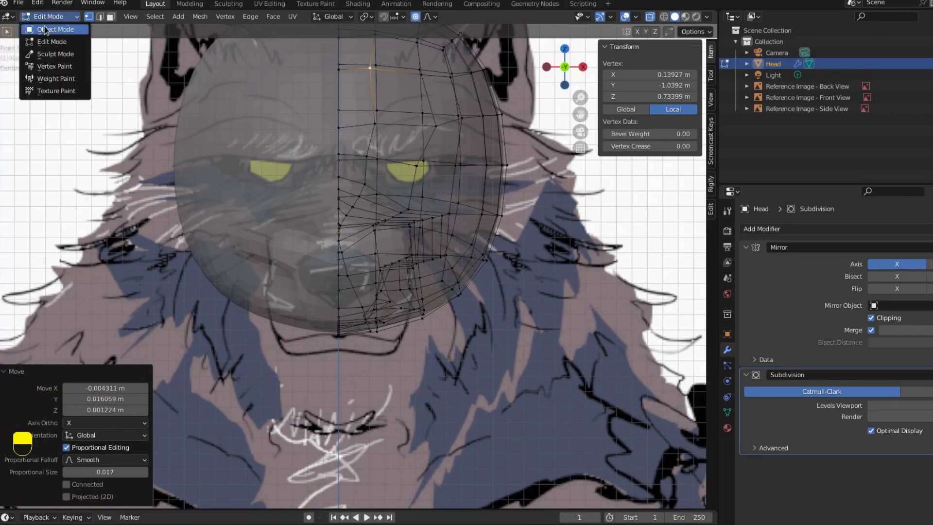
{"action": "left_click", "coordinate": [48, 54]}
{"action": "scroll", "coordinate": [367, 249], "scroll_direction": "down", "scroll_amount": 3}
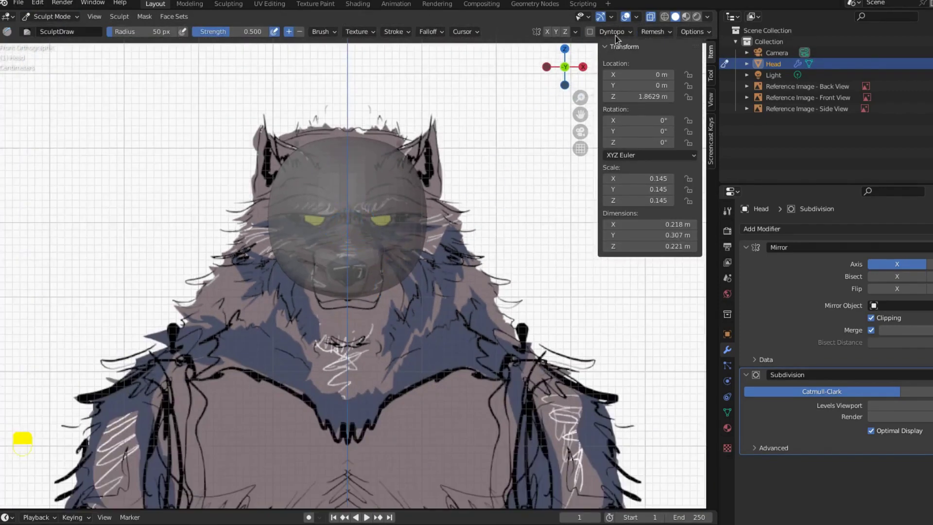
{"action": "left_click", "coordinate": [644, 19]}
Show the sculpting tools and choose the Smooth brush.
{"action": "middle_click_drag", "start_coordinate": [272, 292], "coordinate": [86, 188]}
{"action": "key", "text": "n"}
{"action": "key", "text": "n"}
{"action": "key", "text": "t"}
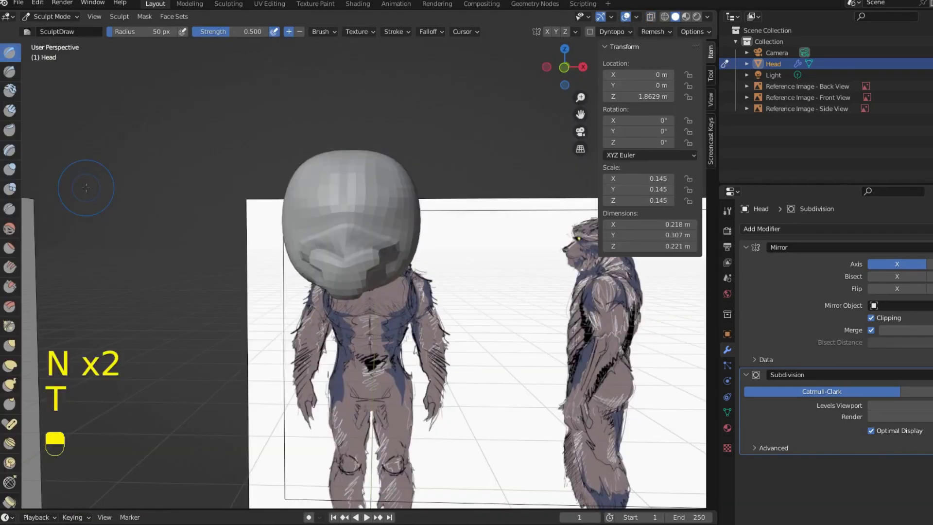
{"action": "left_click", "coordinate": [10, 231]}
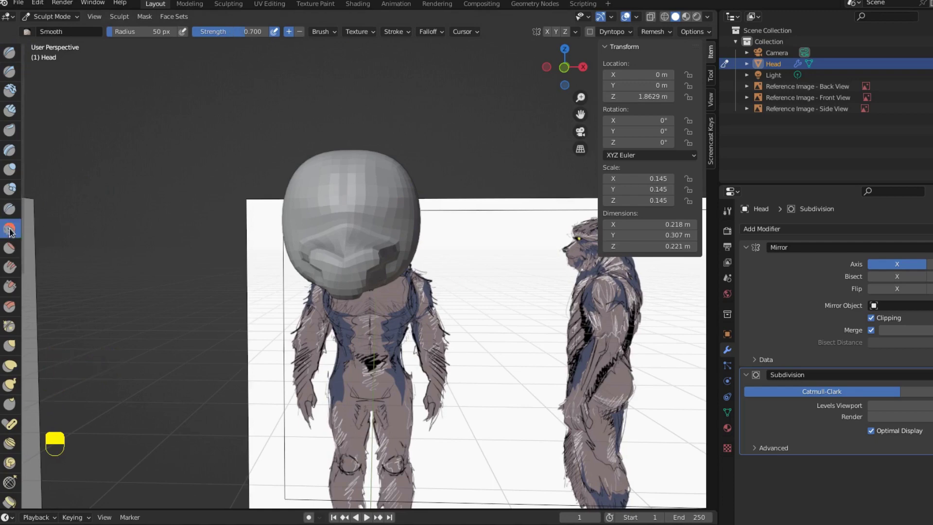
Try smoothing the side of the muzzle with the Smooth brush at 50 px radius and 0.700 strength, and undo the stroke.
{"action": "middle_click_drag", "start_coordinate": [388, 288], "coordinate": [370, 297]}
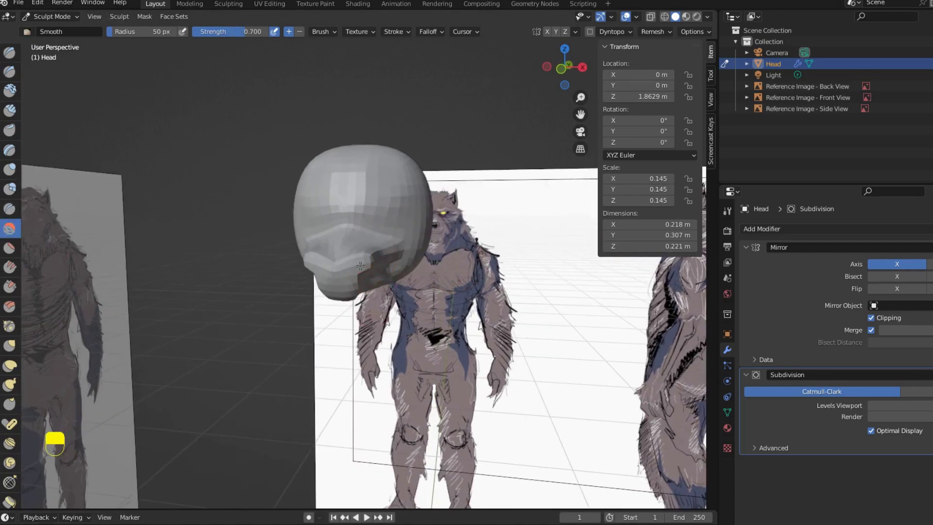
{"action": "left_click_drag", "start_coordinate": [359, 265], "coordinate": [380, 256]}
{"action": "scroll", "coordinate": [385, 305], "scroll_direction": "down", "scroll_amount": 3}
{"action": "scroll", "coordinate": [410, 253], "scroll_direction": "up", "scroll_amount": 3}
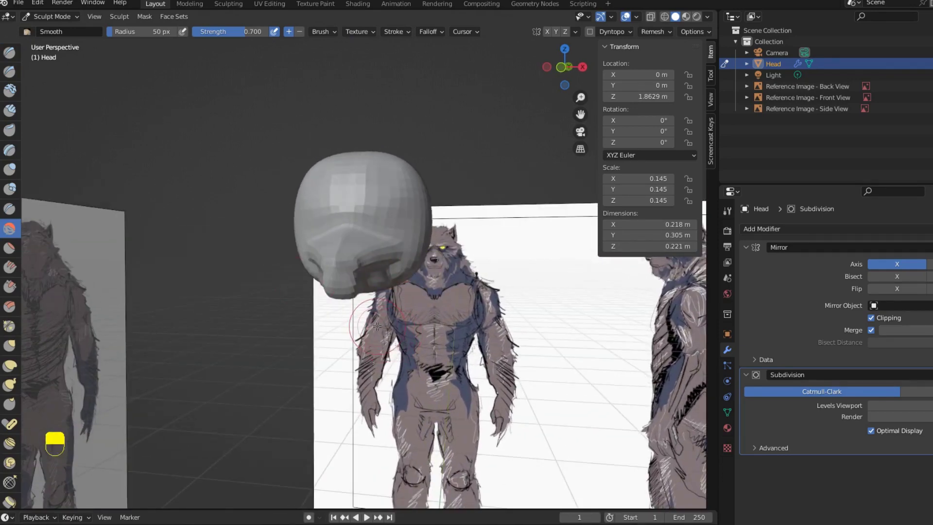
{"action": "key", "text": "ctrl+z"}
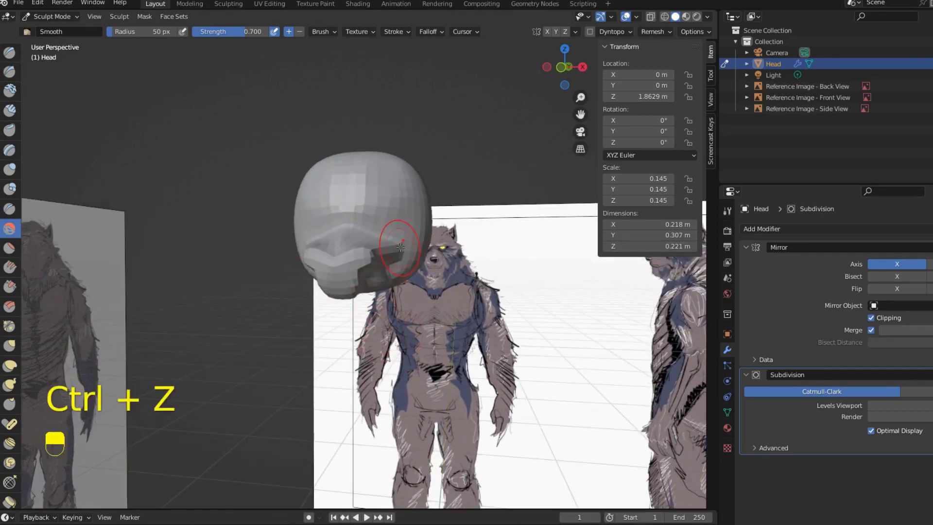
Redo the undone Smooth stroke and continue smoothing the side and front of the muzzle at 50 px radius and 0.700 strength.
{"action": "key", "text": "ctrl"}
{"action": "key", "text": "ctrl+shift+z"}
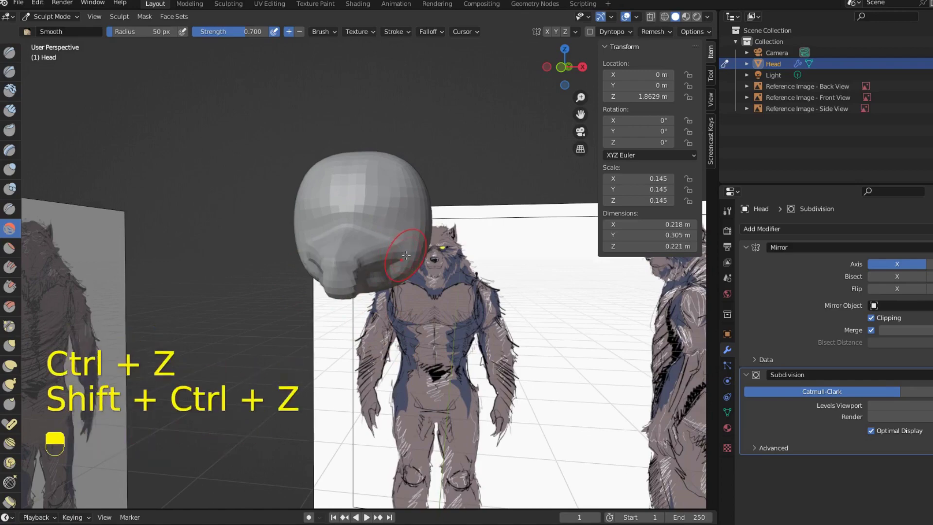
{"action": "mouse_move", "coordinate": [400, 247]}
{"action": "middle_mouse_down"}
{"action": "mouse_move", "coordinate": [258, 334]}
{"action": "mouse_move", "coordinate": [369, 352]}
{"action": "mouse_move", "coordinate": [296, 347]}
{"action": "mouse_move", "coordinate": [335, 325]}
{"action": "mouse_move", "coordinate": [355, 276]}
{"action": "middle_mouse_up"}
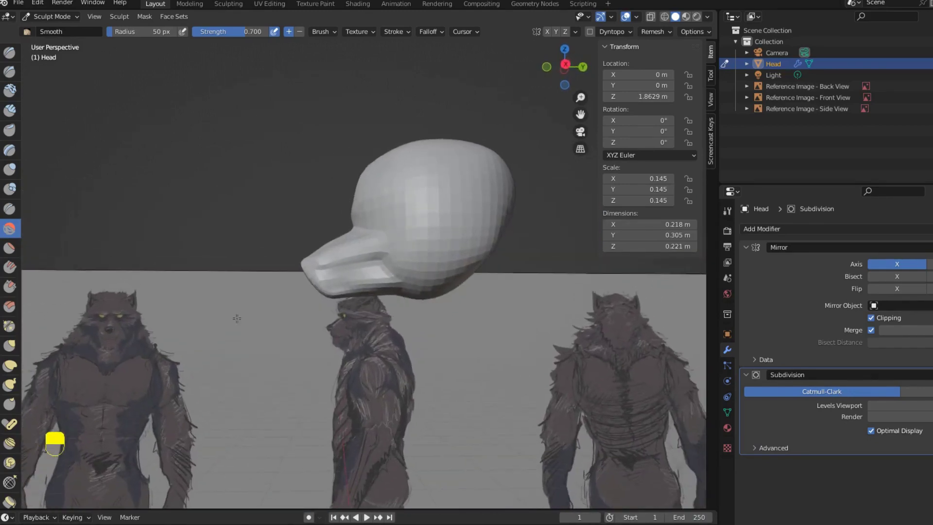
{"action": "scroll", "coordinate": [360, 266], "scroll_direction": "up", "scroll_amount": 5}
{"action": "mouse_move", "coordinate": [359, 267]}
{"action": "left_mouse_down"}
{"action": "mouse_move", "coordinate": [308, 294]}
{"action": "mouse_move", "coordinate": [246, 333]}
{"action": "left_mouse_up"}
{"action": "mouse_move", "coordinate": [360, 315]}
{"action": "left_mouse_down"}
{"action": "mouse_move", "coordinate": [339, 298]}
{"action": "mouse_move", "coordinate": [145, 309]}
{"action": "mouse_move", "coordinate": [198, 295]}
{"action": "left_mouse_up"}
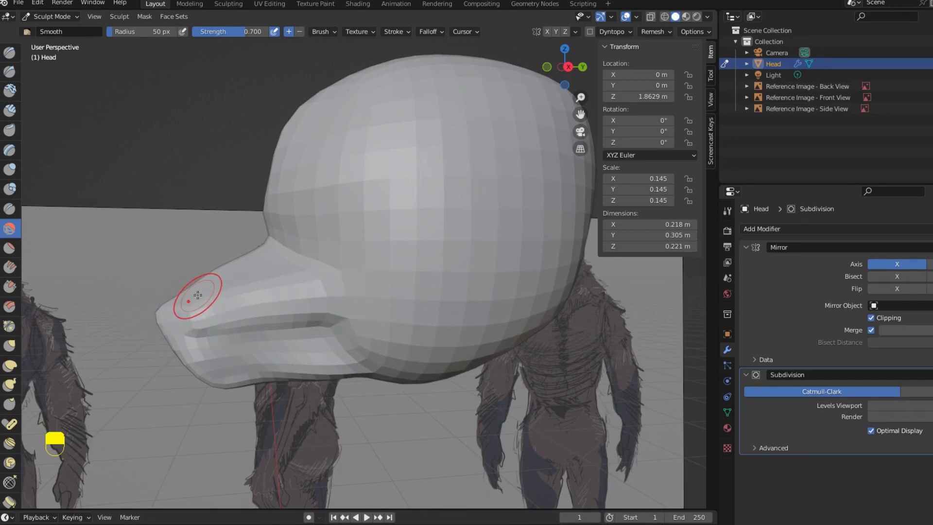
Turn on the see-through X-ray display and smooth the upper muzzle profile against the side-view reference.
{"action": "key", "text": "KP_3"}
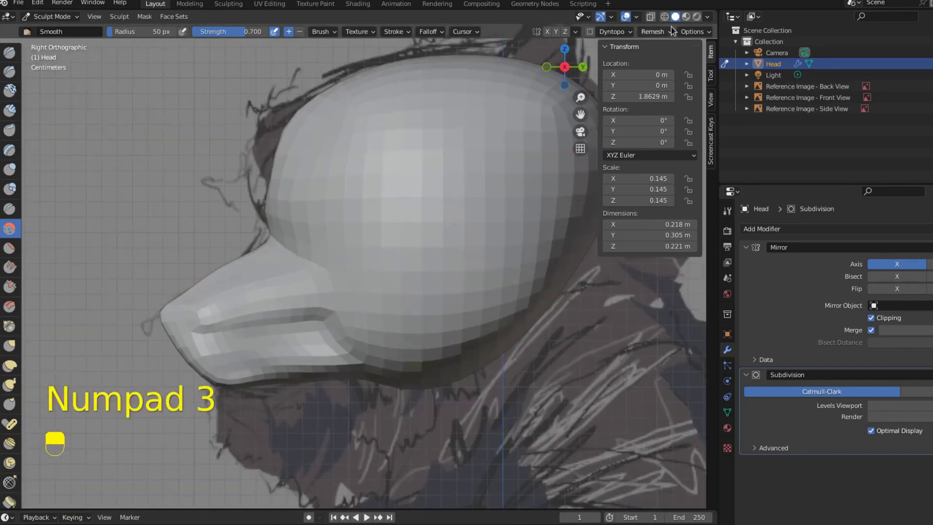
{"action": "left_click", "coordinate": [648, 18]}
{"action": "left_click_drag", "start_coordinate": [250, 272], "coordinate": [177, 266]}
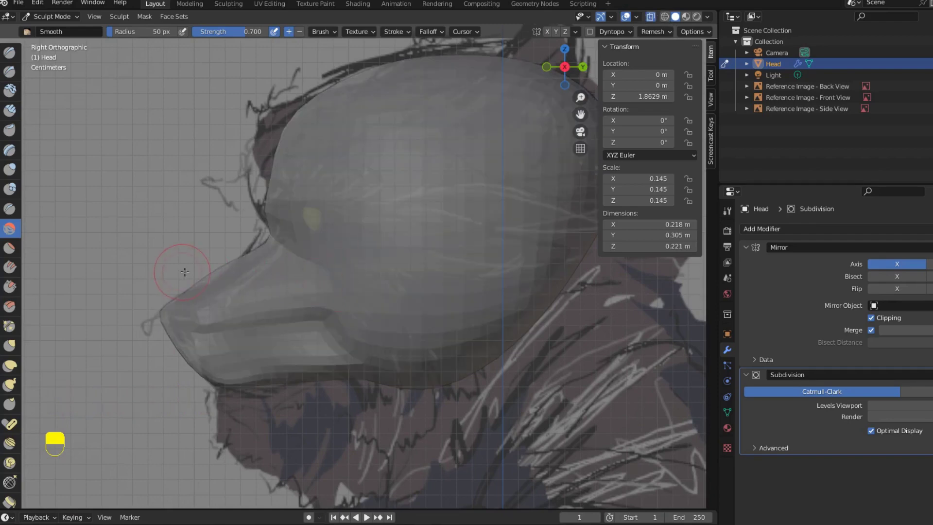
{"action": "scroll", "coordinate": [427, 270], "scroll_direction": "down", "scroll_amount": 2}
Switch the head to Edit Mode and check its mesh against the side and front references.
{"action": "left_click", "coordinate": [45, 17]}
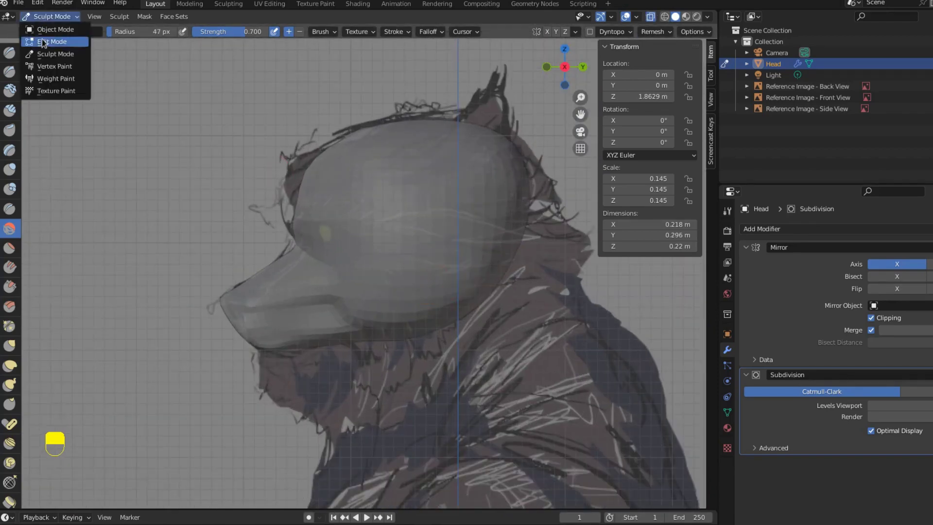
{"action": "left_click", "coordinate": [45, 42]}
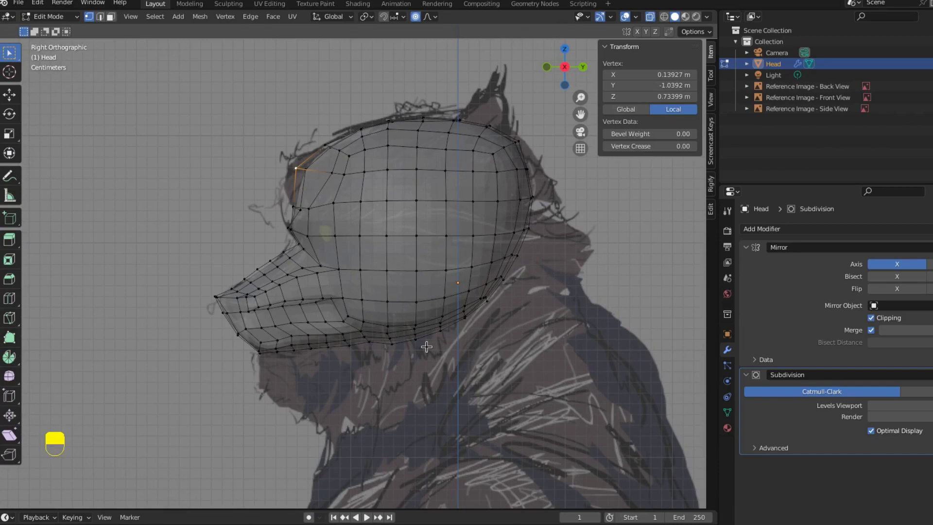
{"action": "scroll", "coordinate": [134, 331], "scroll_direction": "down", "scroll_amount": 3}
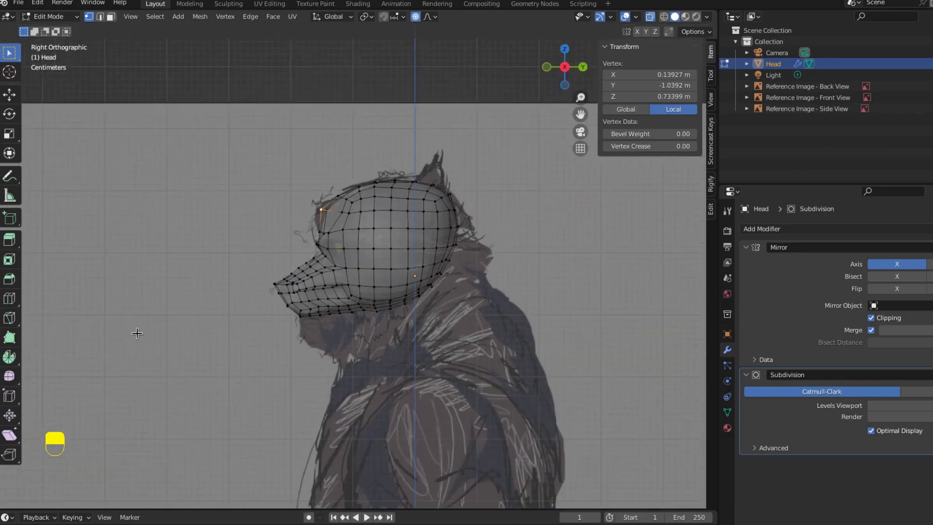
{"action": "middle_click_drag", "start_coordinate": [337, 359], "coordinate": [423, 351]}
{"action": "key", "text": "KP_1"}
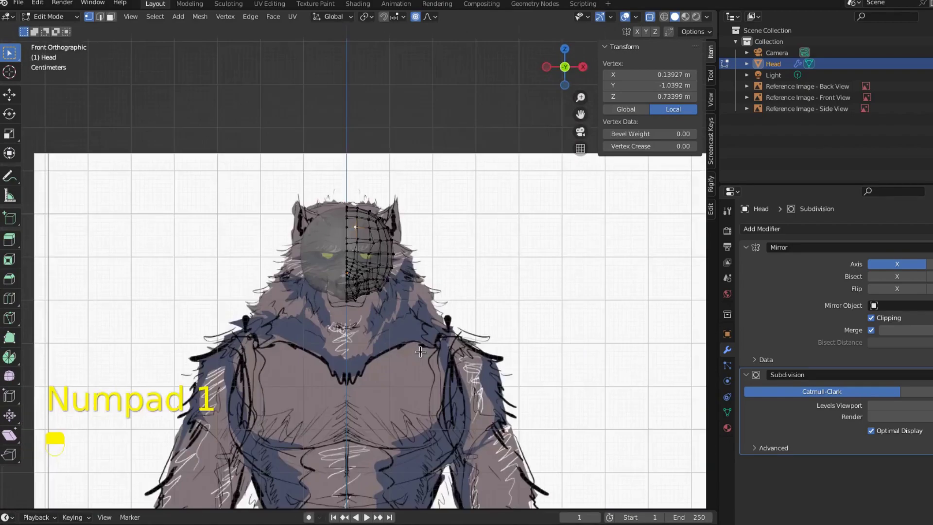
{"action": "scroll", "coordinate": [413, 352], "scroll_direction": "up", "scroll_amount": 5}
{"action": "scroll", "coordinate": [400, 353], "scroll_direction": "down", "scroll_amount": 2}
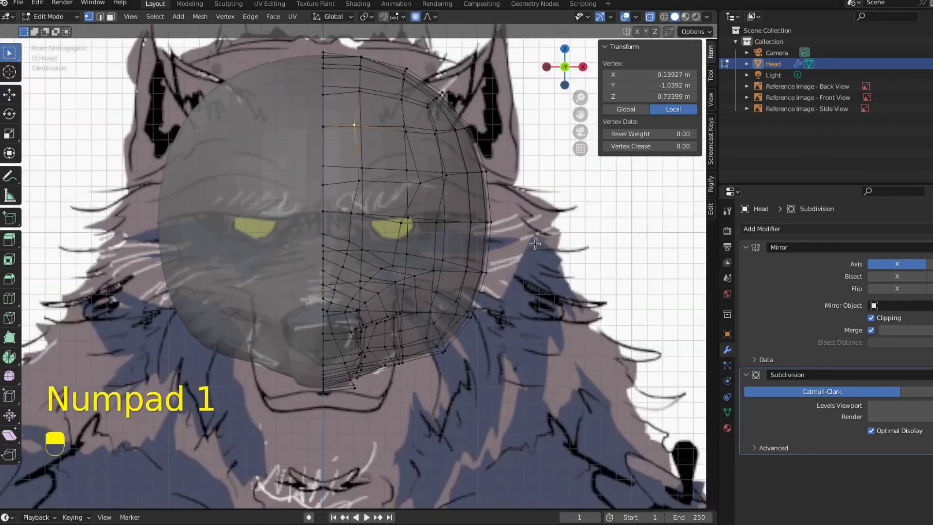
Select the row of front faces on the muzzle's underside with X-ray off and extrude them down about 0.019 m to start the lower jaw.
{"action": "middle_click_drag", "start_coordinate": [534, 244], "coordinate": [249, 327]}
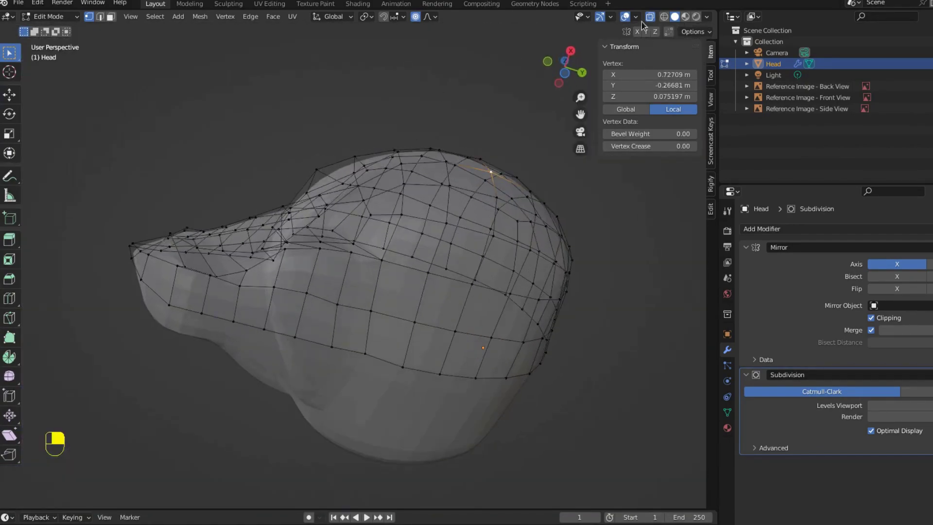
{"action": "left_click", "coordinate": [110, 17]}
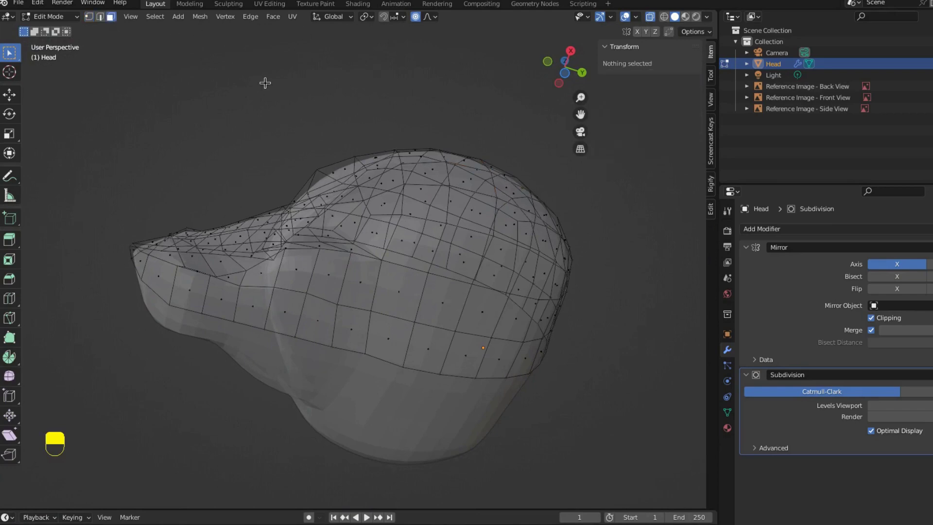
{"action": "left_click", "coordinate": [650, 17]}
{"action": "key", "text": "KP_3"}
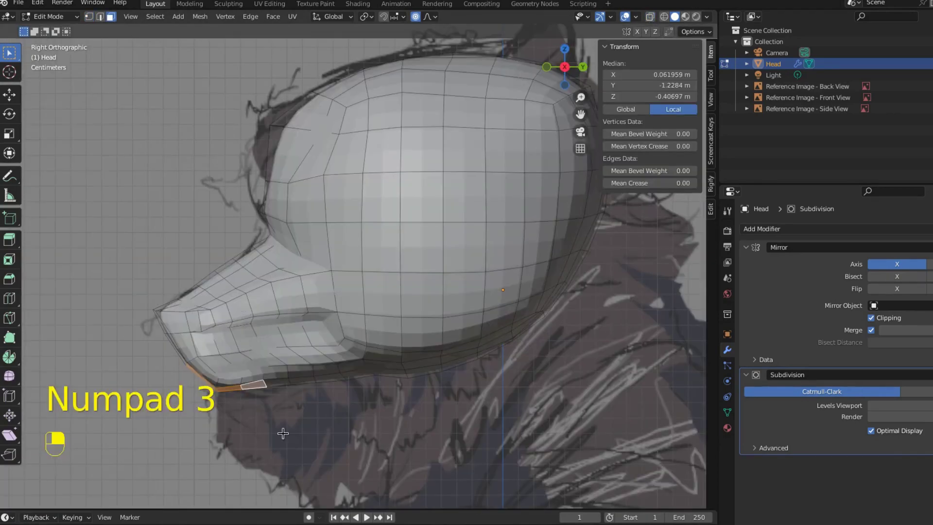
{"action": "middle_click_drag", "start_coordinate": [283, 433], "coordinate": [292, 398]}
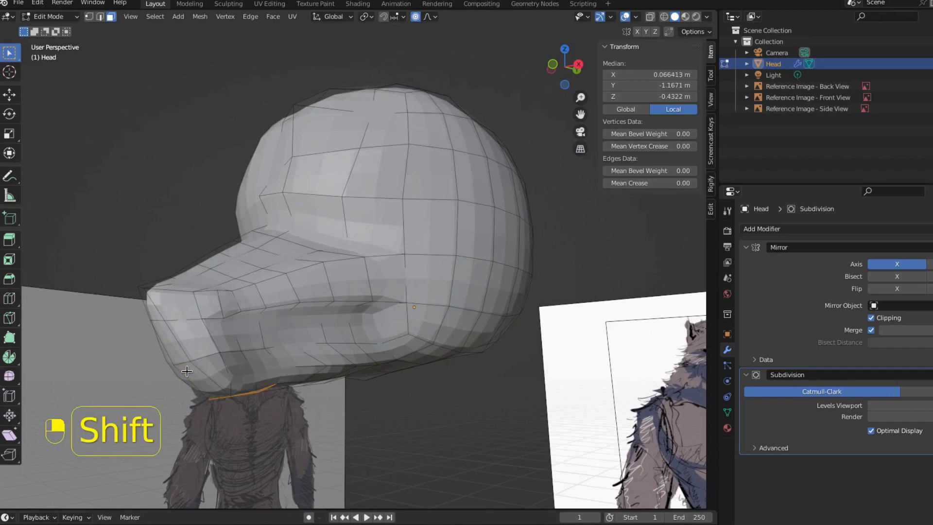
{"action": "middle_click_drag", "start_coordinate": [186, 371], "coordinate": [253, 339]}
{"action": "left_click", "coordinate": [253, 339], "text": "shift"}
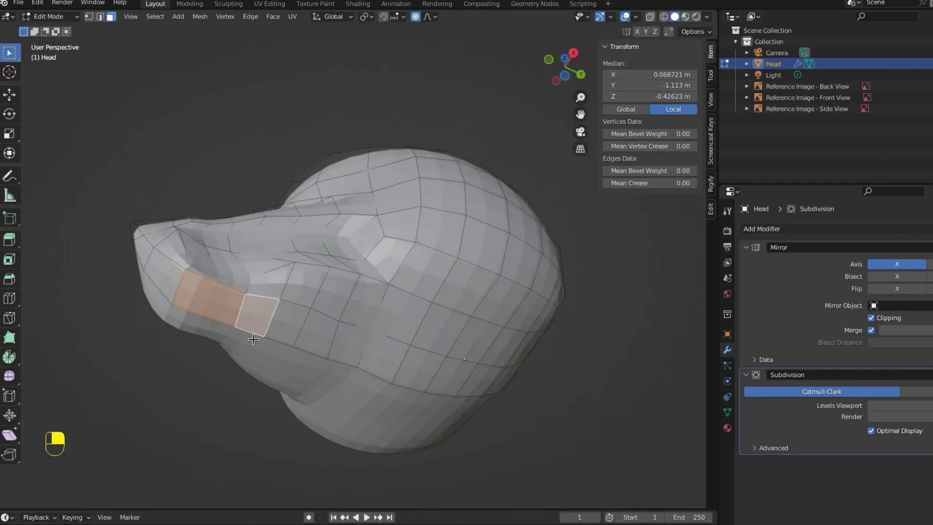
{"action": "key", "text": "KP_3"}
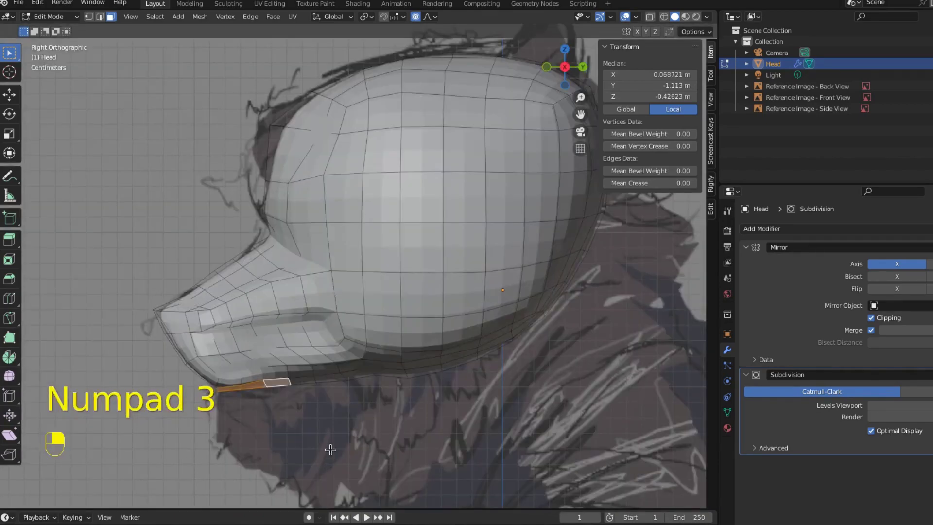
{"action": "key", "text": "e"}
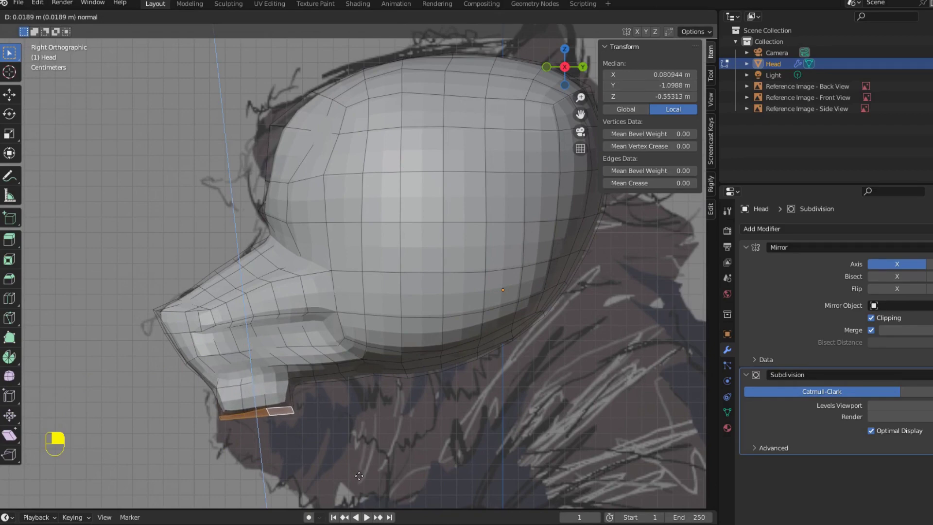
{"action": "left_click", "coordinate": [357, 479]}
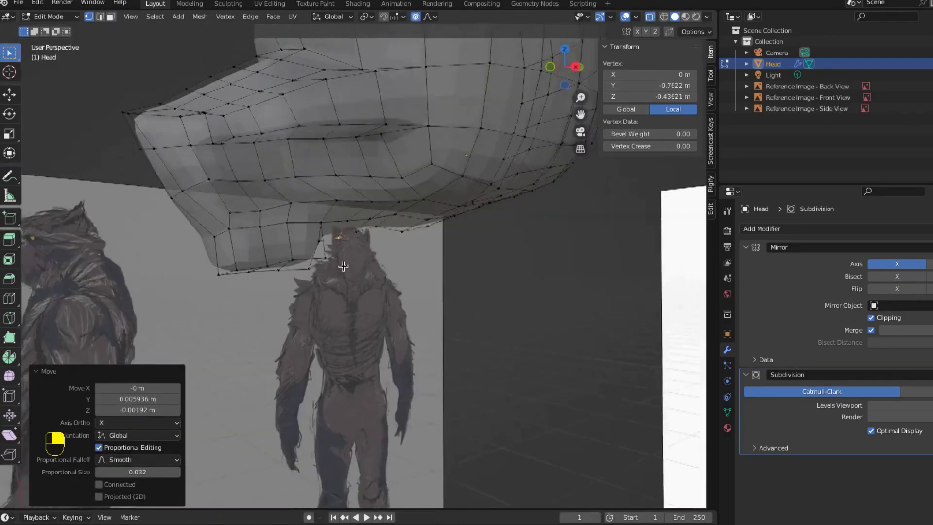
Move the three side vertices just above the jaw extrusion by about 0.0187 m in X and -0.0139 m in Z, with a proportional size of 0.032.
{"action": "left_click", "coordinate": [254, 227]}
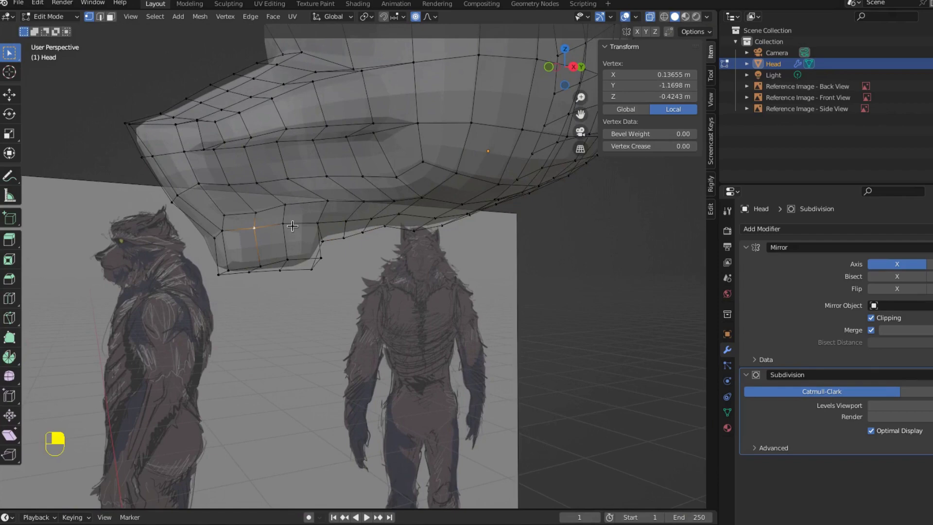
{"action": "left_click", "coordinate": [257, 213]}
{"action": "left_click", "coordinate": [287, 206], "text": "shift"}
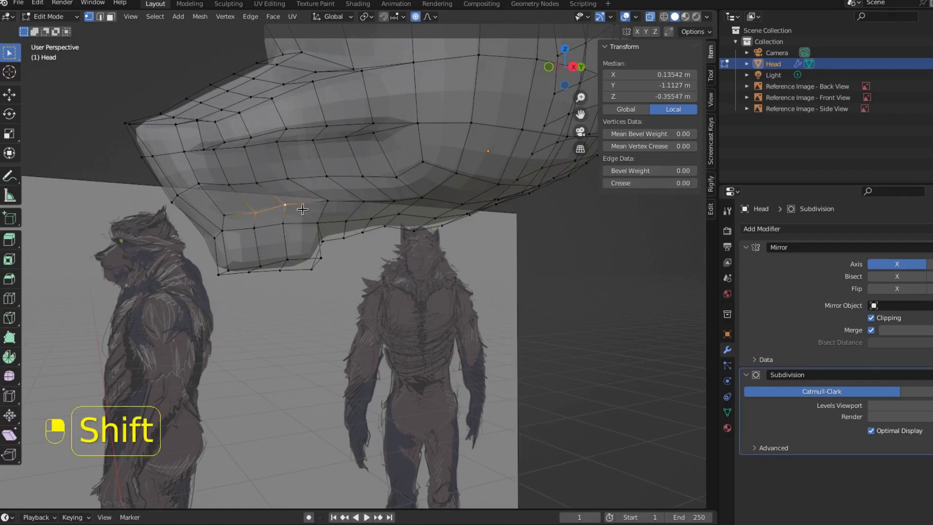
{"action": "left_click", "coordinate": [329, 202], "text": "shift"}
{"action": "key", "text": "KP_3"}
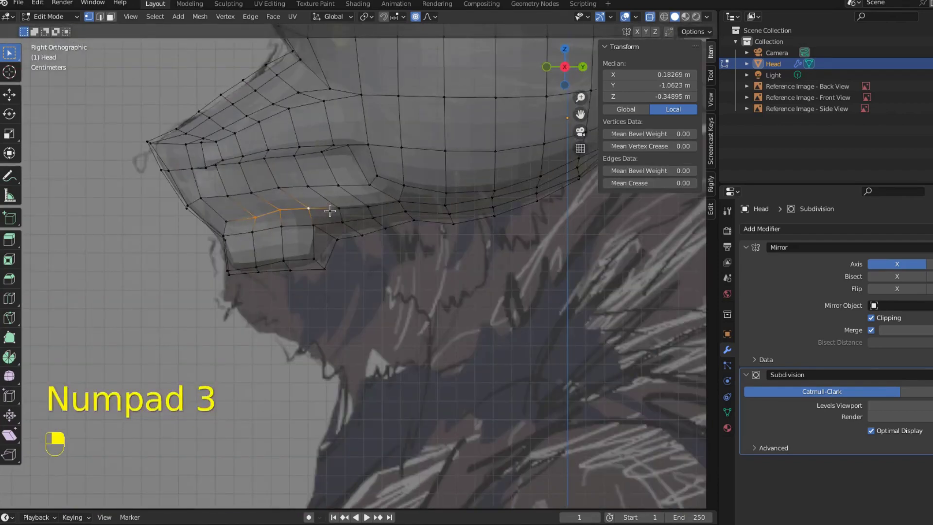
{"action": "key", "text": "KP_1"}
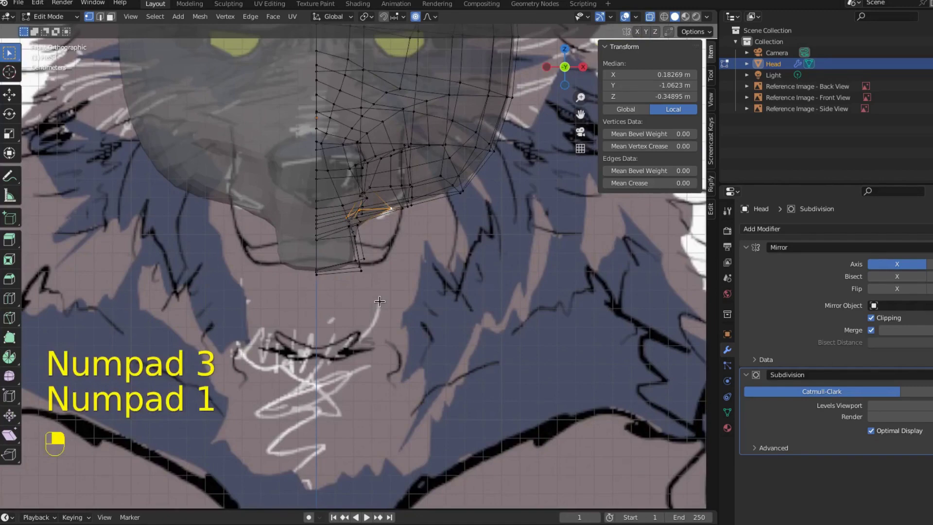
{"action": "key", "text": "g"}
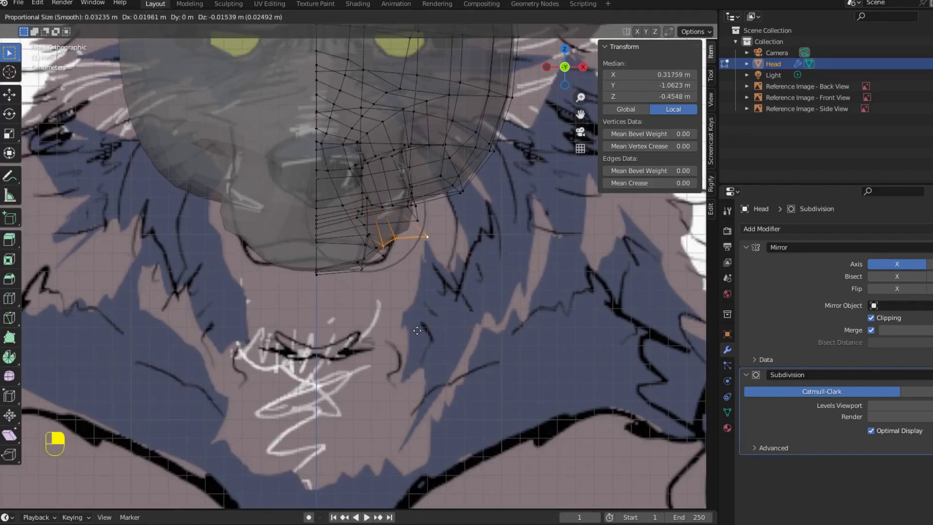
{"action": "left_click", "coordinate": [413, 329]}
Move the next row of vertices up the muzzle's side by about 0.0084 m in X and -0.0051 m in Z, with a proportional size of 0.032.
{"action": "middle_click_drag", "start_coordinate": [428, 328], "coordinate": [307, 249]}
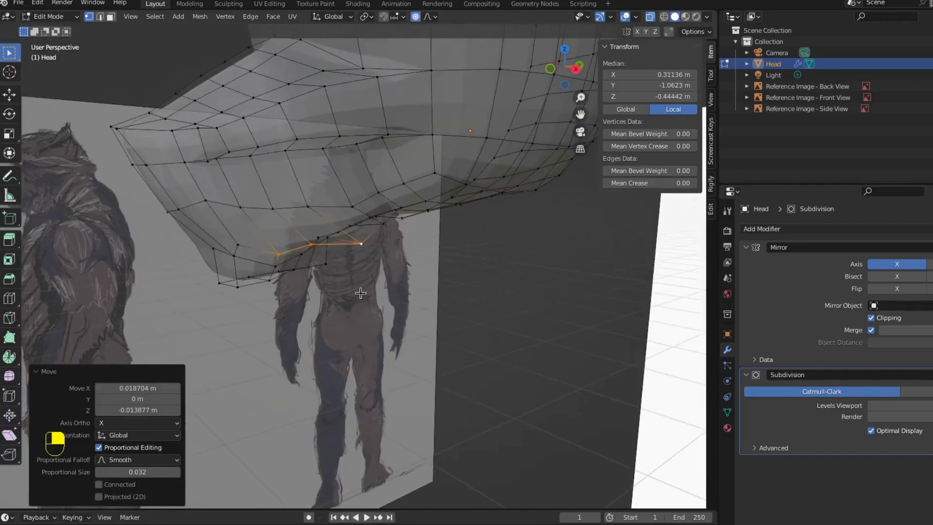
{"action": "key", "text": "KP_1"}
{"action": "left_click", "coordinate": [246, 220]}
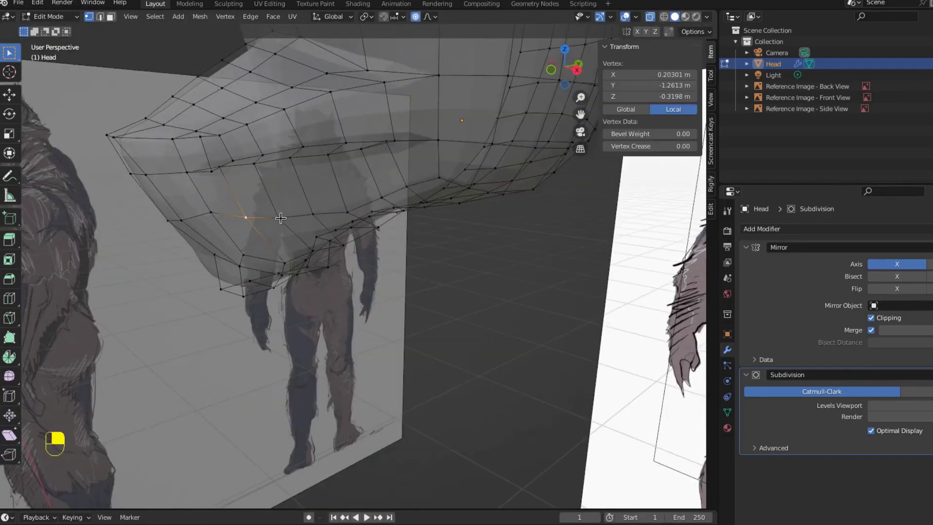
{"action": "left_click", "coordinate": [305, 215], "text": "shift"}
{"action": "key", "text": "KP_1"}
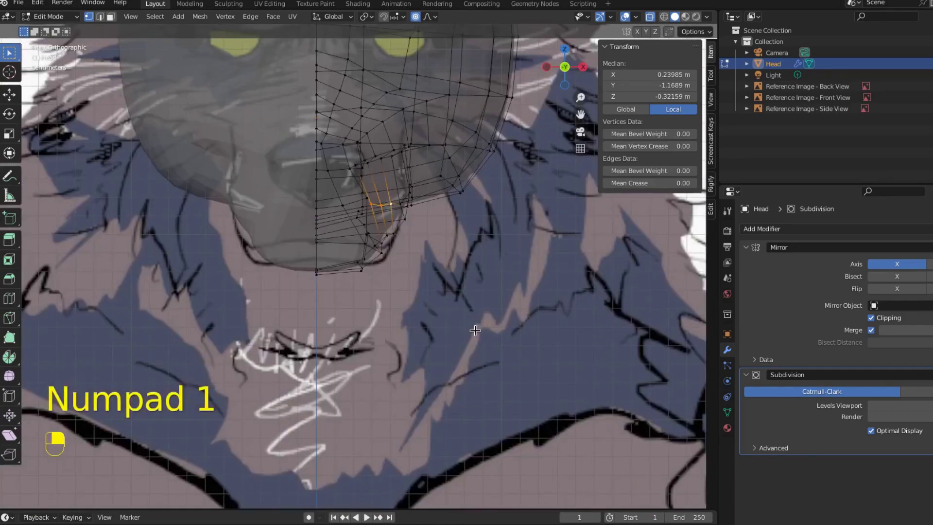
{"action": "key", "text": "g"}
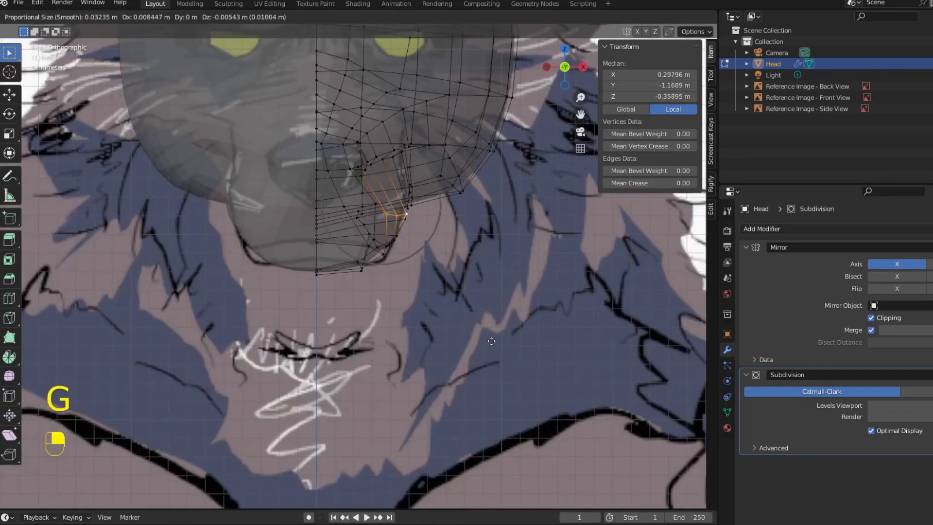
{"action": "left_click", "coordinate": [491, 340]}
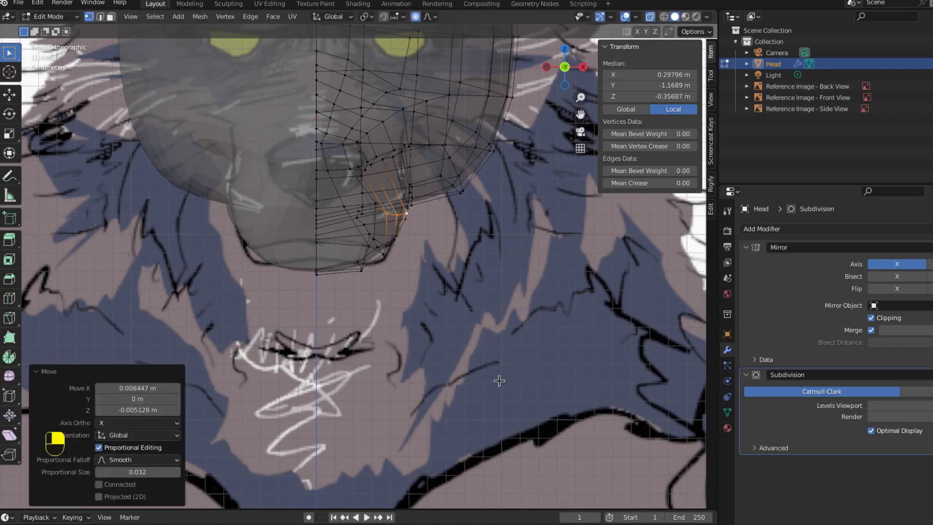
Move two vertices on the jaw's lower side by about 0.0018 m in X and -0.0030 m in Z to follow the front-view chin outline.
{"action": "left_click", "coordinate": [383, 254]}
{"action": "middle_click_drag", "start_coordinate": [456, 334], "coordinate": [300, 225]}
{"action": "key", "text": "shift"}
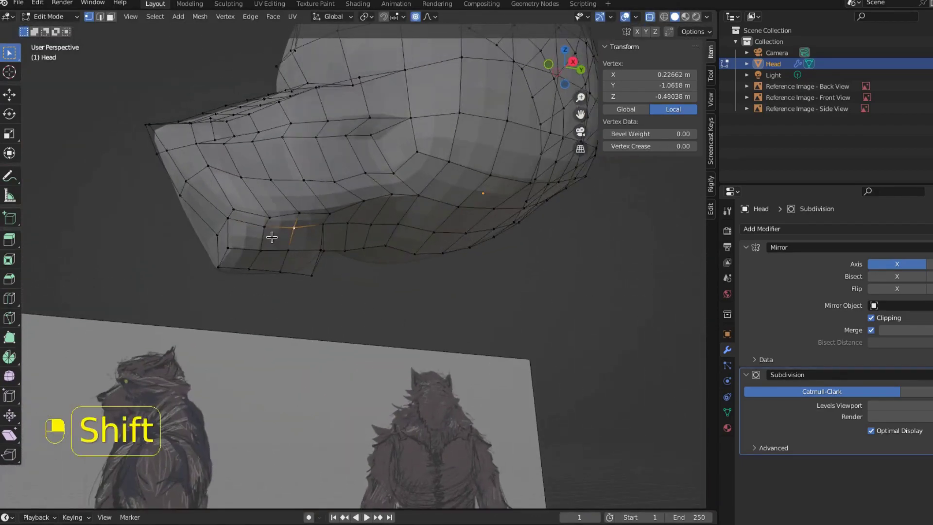
{"action": "left_click", "coordinate": [264, 235], "text": "shift"}
{"action": "key", "text": "KP_1"}
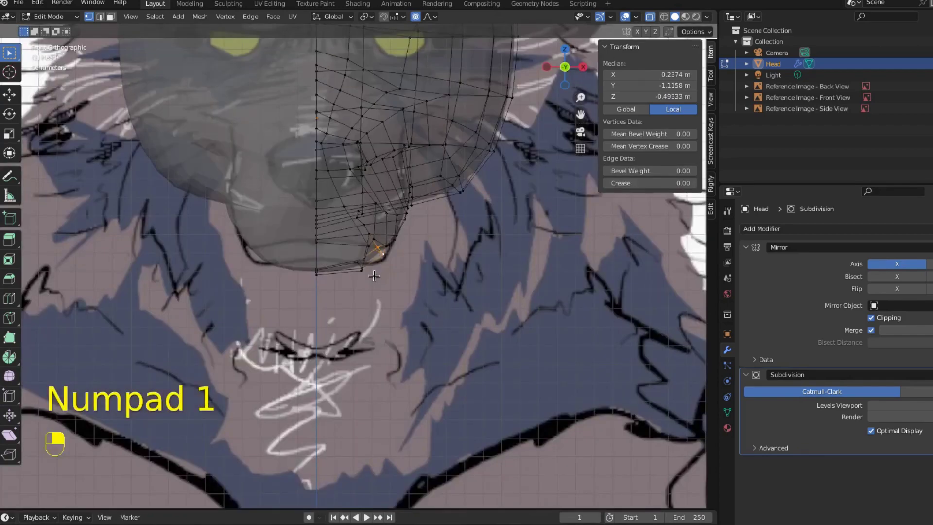
{"action": "key", "text": "g"}
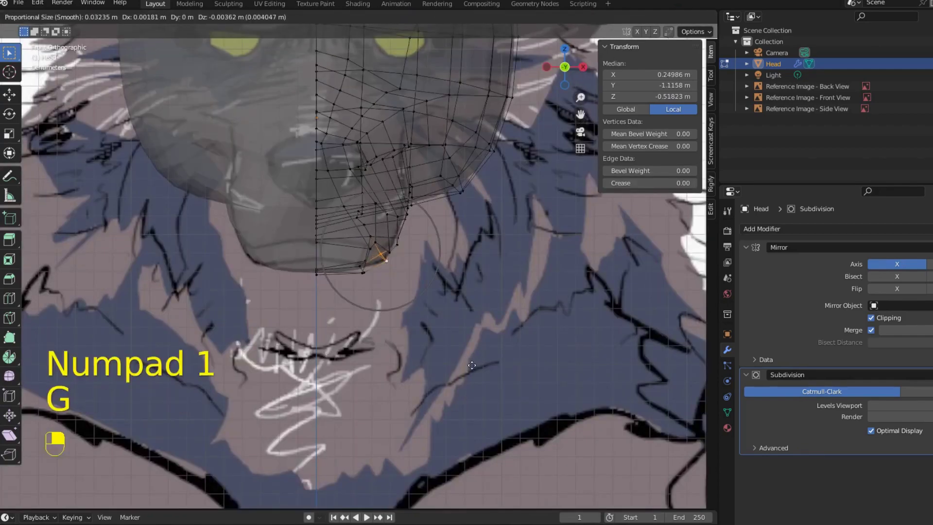
{"action": "left_click", "coordinate": [471, 363]}
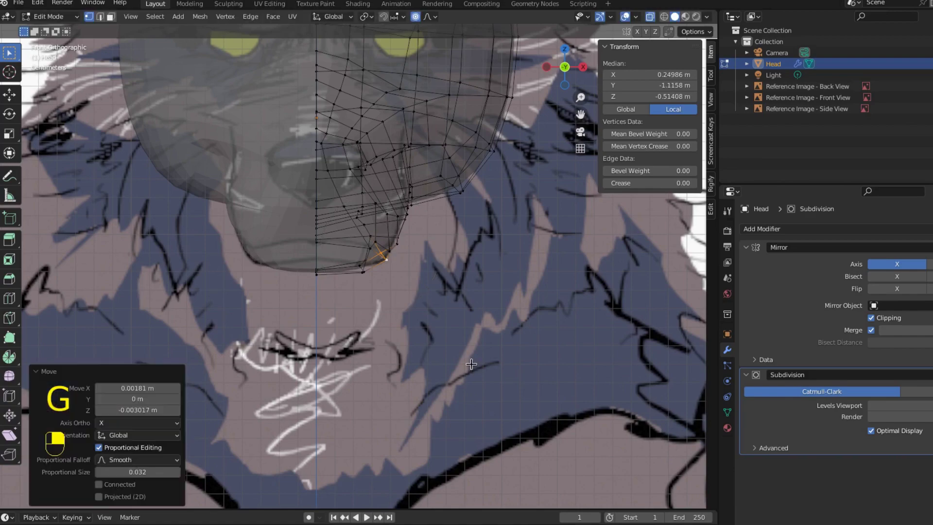
Nudge the outer vertex at the chin's bottom edge by about 0.0013 m in X and 0.0005 m in Z in front view.
{"action": "scroll", "coordinate": [474, 378], "scroll_direction": "up", "scroll_amount": 1}
{"action": "left_click", "coordinate": [365, 274]}
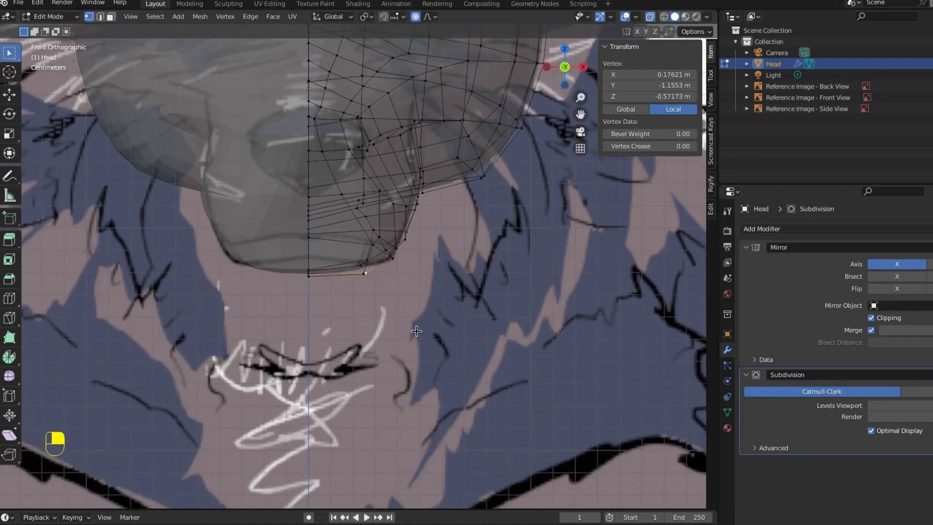
{"action": "middle_click_drag", "start_coordinate": [345, 279], "coordinate": [389, 311]}
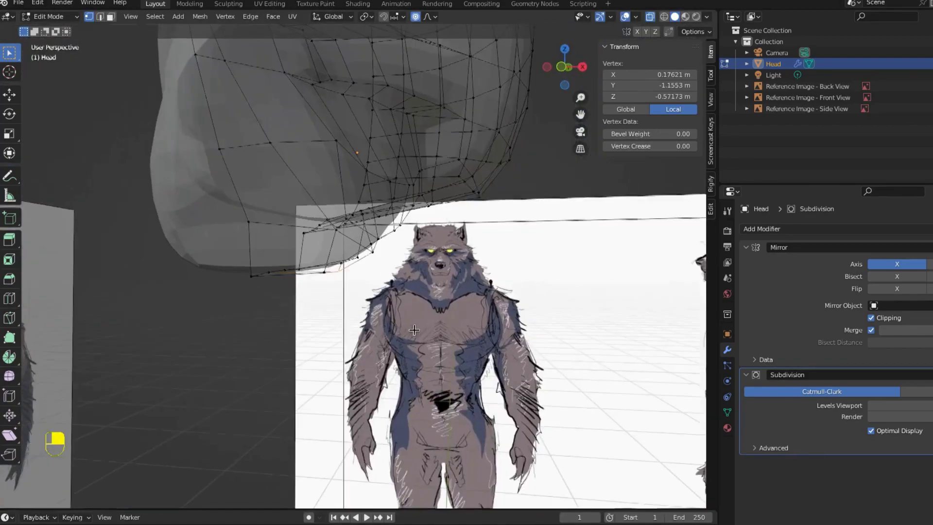
{"action": "key", "text": "KP_1"}
{"action": "key", "text": "g"}
{"action": "left_click", "coordinate": [426, 335]}
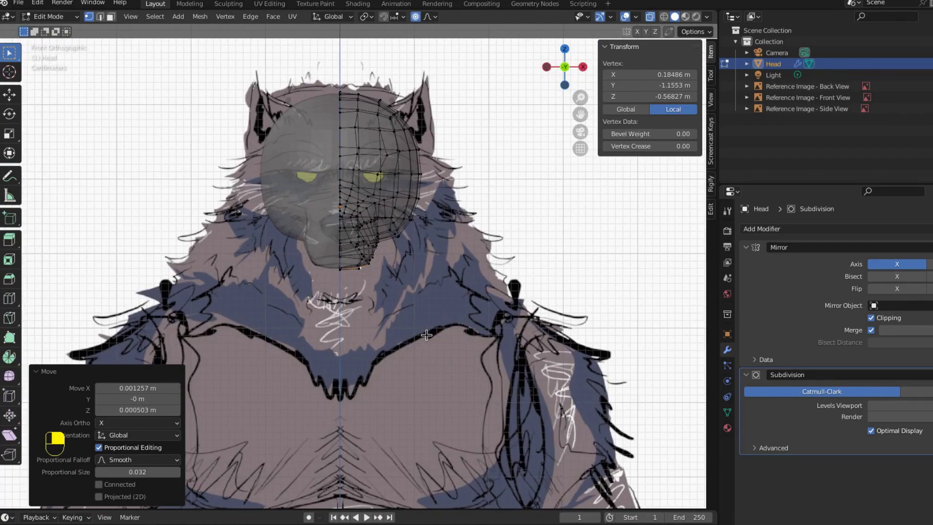
Save the file, then switch the head from Edit Mode to Sculpt Mode and choose the Draw brush.
{"action": "key", "text": "ctrl+s"}
{"action": "scroll", "coordinate": [429, 337], "scroll_direction": "up", "scroll_amount": 1}
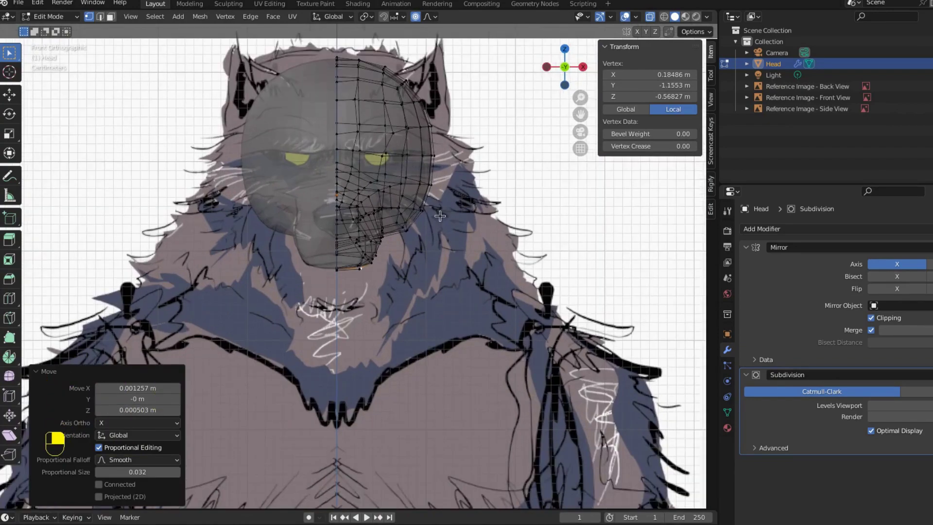
{"action": "left_click", "coordinate": [48, 17]}
{"action": "left_click", "coordinate": [55, 54]}
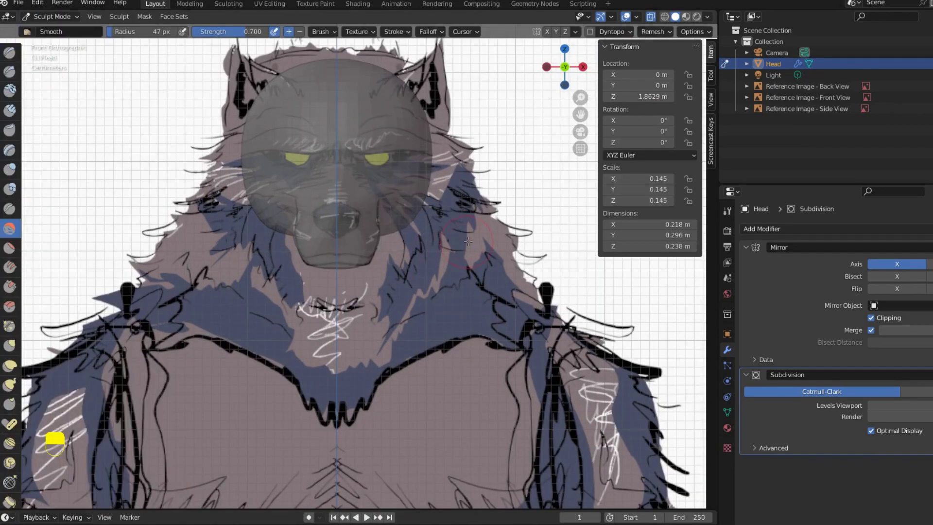
{"action": "left_click", "coordinate": [10, 52]}
Turn X-ray off and build up the upper lip with a Draw stroke from the mouth corner towards the snout.
{"action": "mouse_move", "coordinate": [521, 263]}
{"action": "middle_mouse_down"}
{"action": "mouse_move", "coordinate": [448, 304]}
{"action": "mouse_move", "coordinate": [364, 195]}
{"action": "middle_mouse_up"}
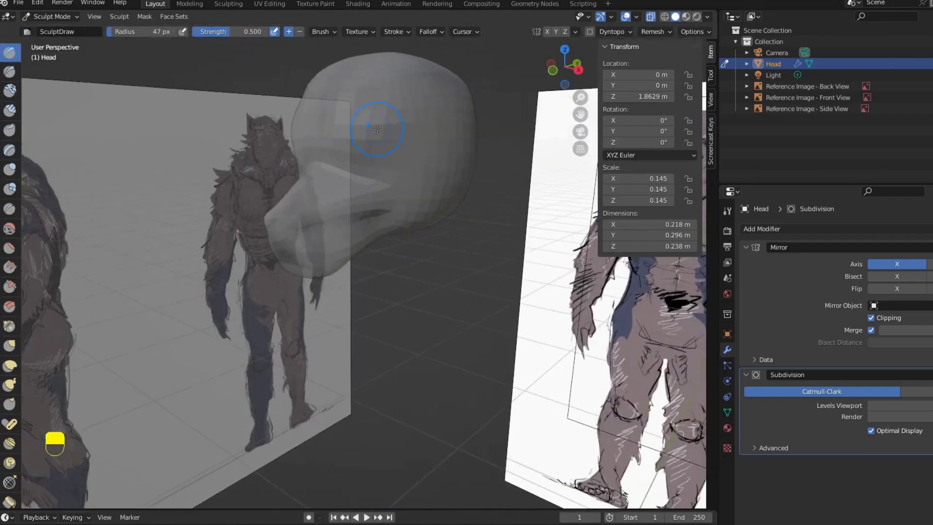
{"action": "scroll", "coordinate": [377, 129], "scroll_direction": "up", "scroll_amount": 3}
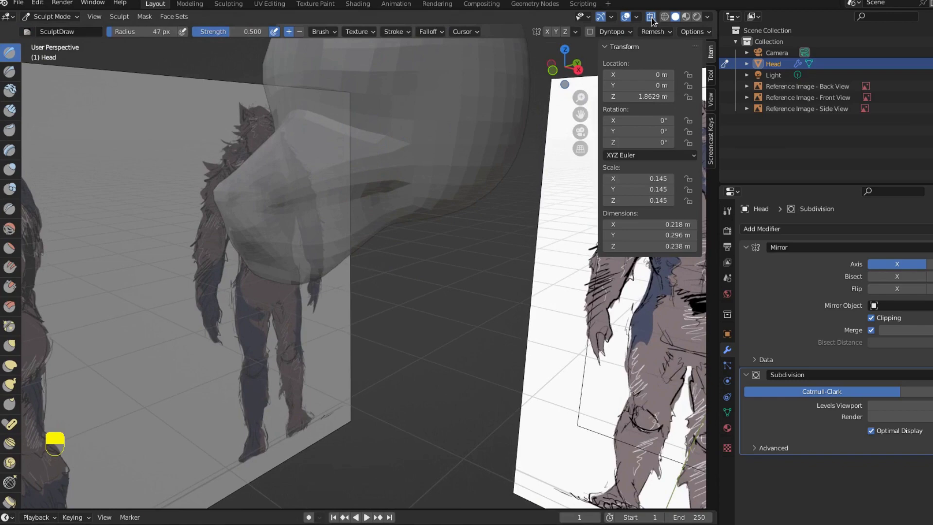
{"action": "left_click", "coordinate": [650, 17]}
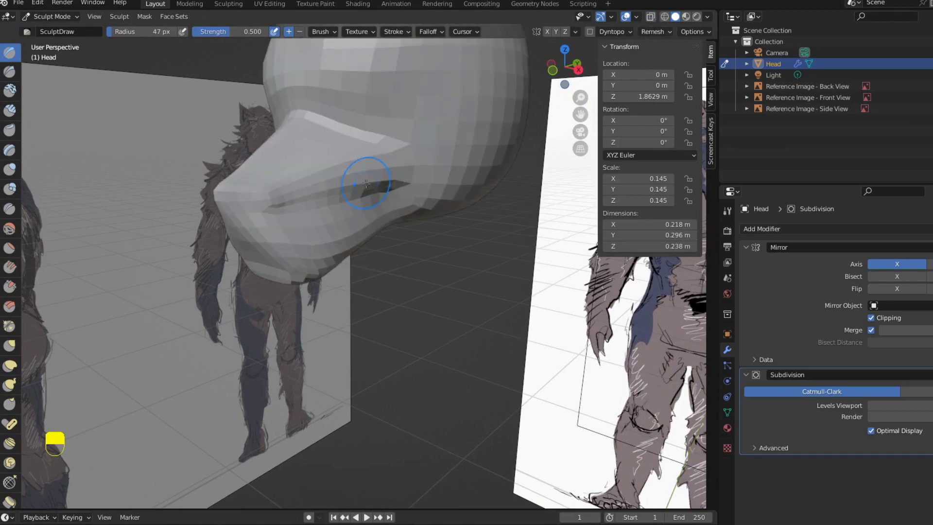
{"action": "left_click_drag", "start_coordinate": [365, 183], "coordinate": [286, 175]}
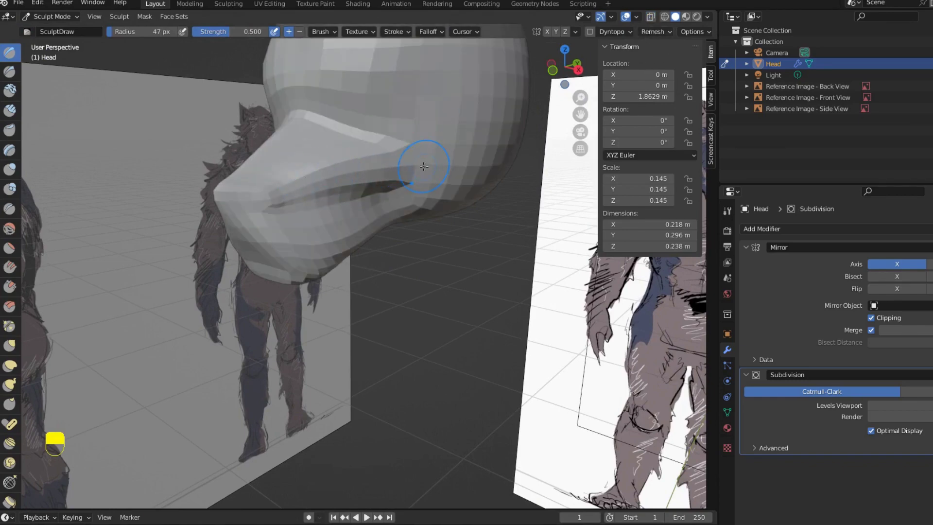
{"action": "mouse_move", "coordinate": [322, 183]}
{"action": "middle_mouse_down"}
{"action": "mouse_move", "coordinate": [354, 281]}
{"action": "mouse_move", "coordinate": [403, 270]}
{"action": "mouse_move", "coordinate": [417, 220]}
{"action": "mouse_move", "coordinate": [347, 213]}
{"action": "middle_mouse_up"}
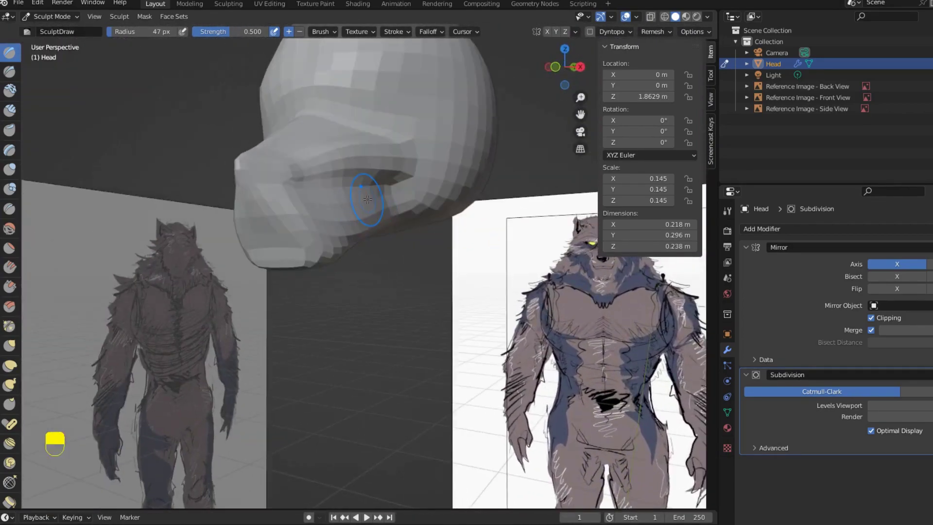
With X-ray on in right side view, round off the snout tip using the Smooth brush at a 125 px radius.
{"action": "left_click", "coordinate": [650, 16]}
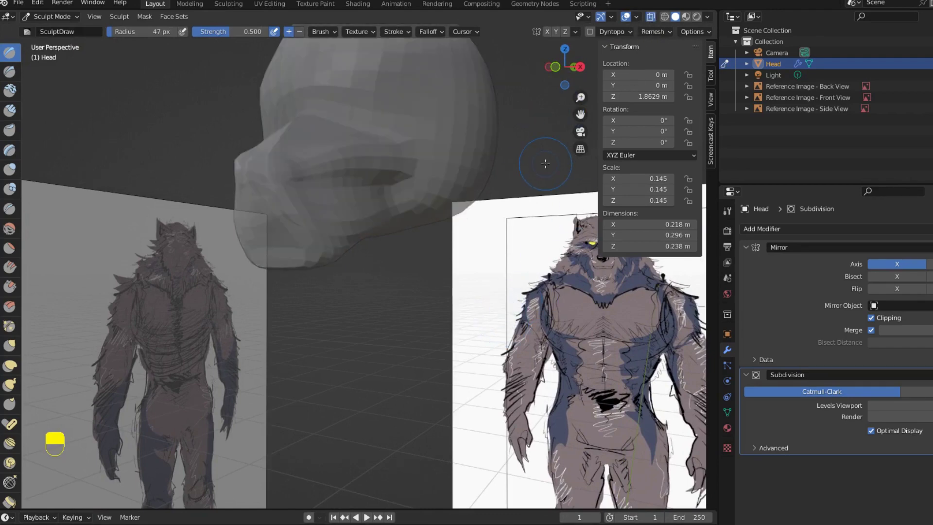
{"action": "key", "text": "KP_3"}
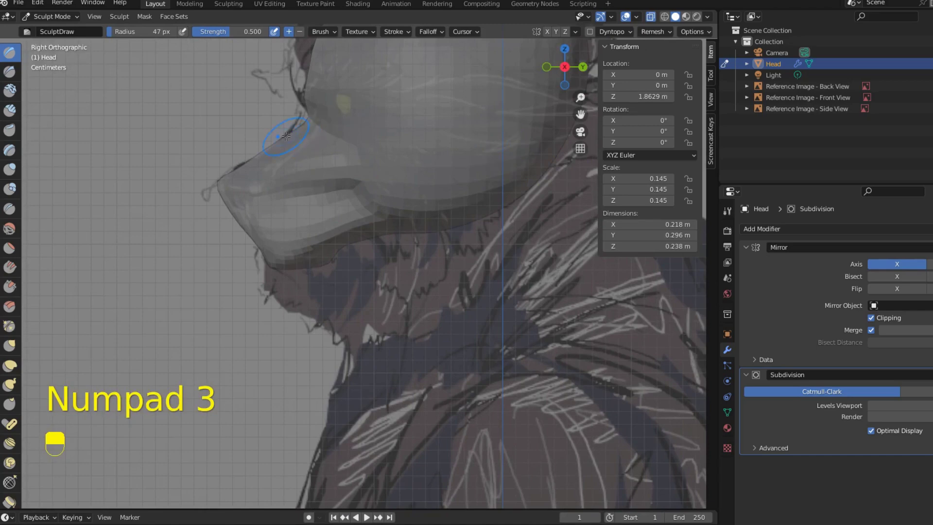
{"action": "scroll", "coordinate": [240, 204], "scroll_direction": "up", "scroll_amount": 4}
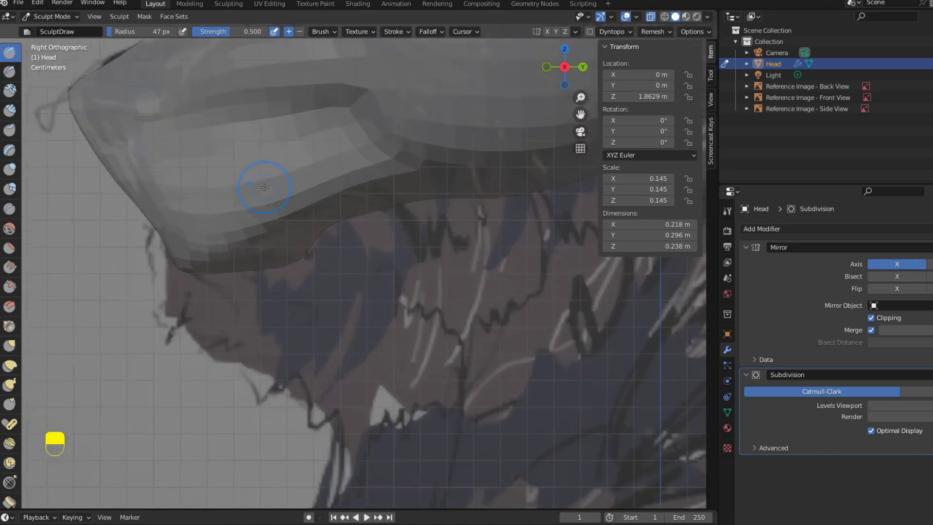
{"action": "middle_click_drag", "start_coordinate": [260, 200], "coordinate": [274, 266], "text": "shift"}
{"action": "scroll", "coordinate": [393, 312], "scroll_direction": "up", "scroll_amount": 3}
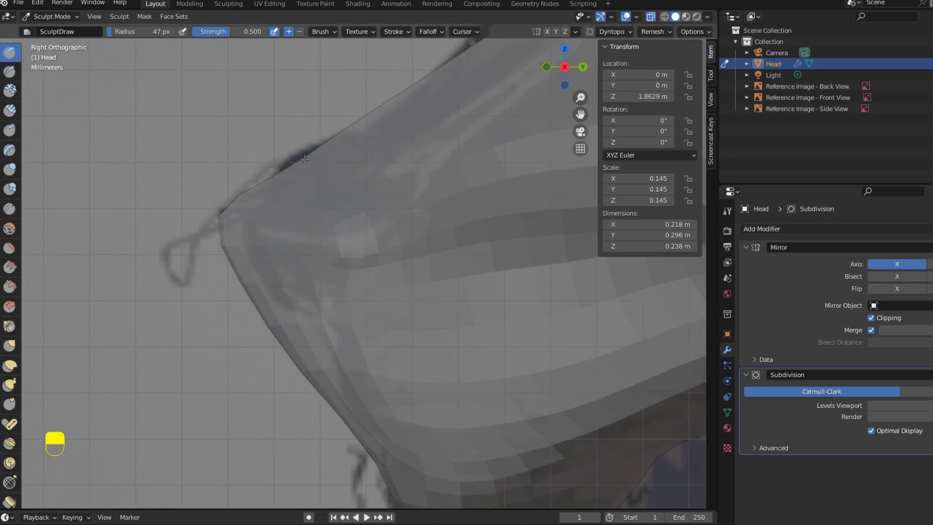
{"action": "key", "text": "f"}
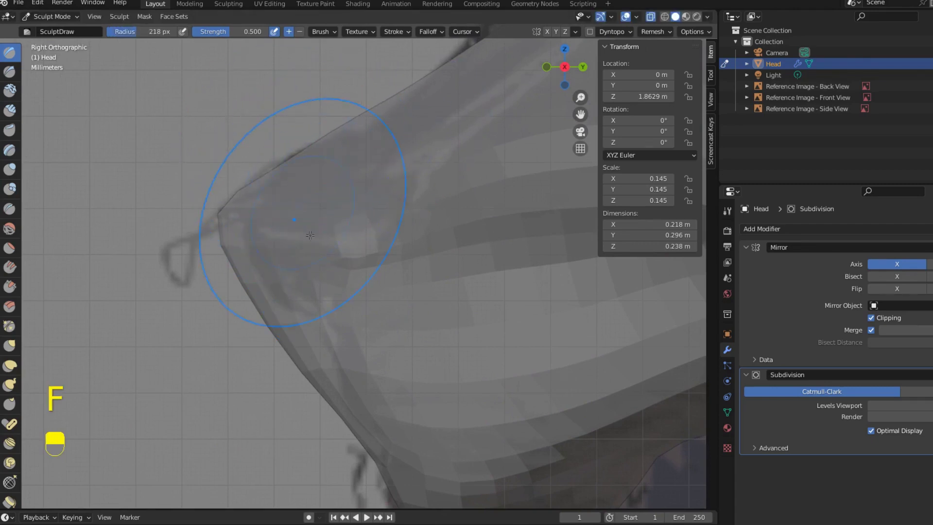
{"action": "left_click", "coordinate": [10, 228]}
{"action": "key", "text": "f"}
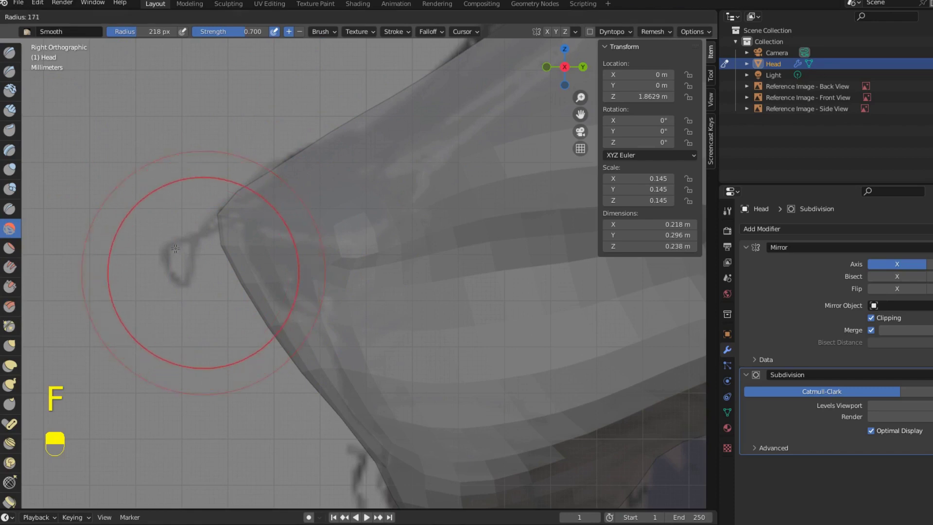
{"action": "left_click", "coordinate": [244, 215]}
{"action": "left_click_drag", "start_coordinate": [226, 239], "coordinate": [225, 239]}
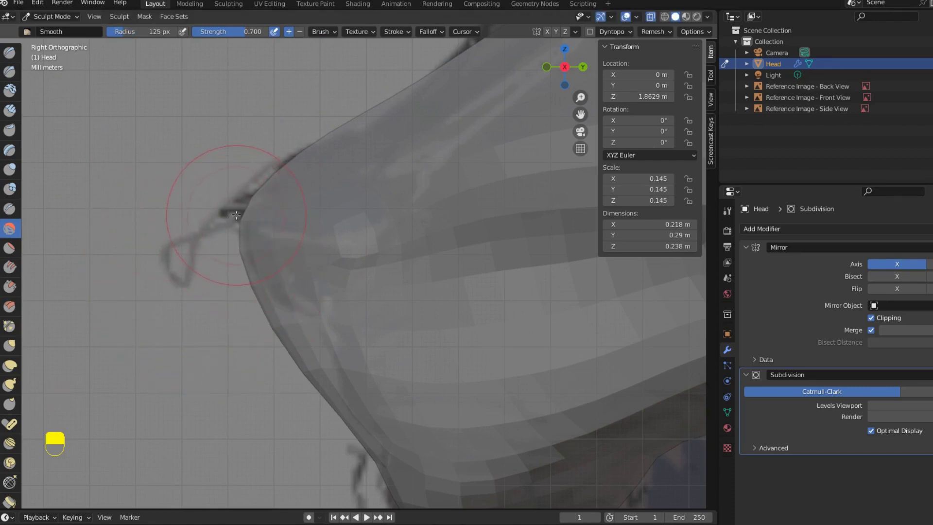
Build up the snout's front profile down to the chin in right side view with the Draw brush at 0.500 strength.
{"action": "key", "text": "x"}
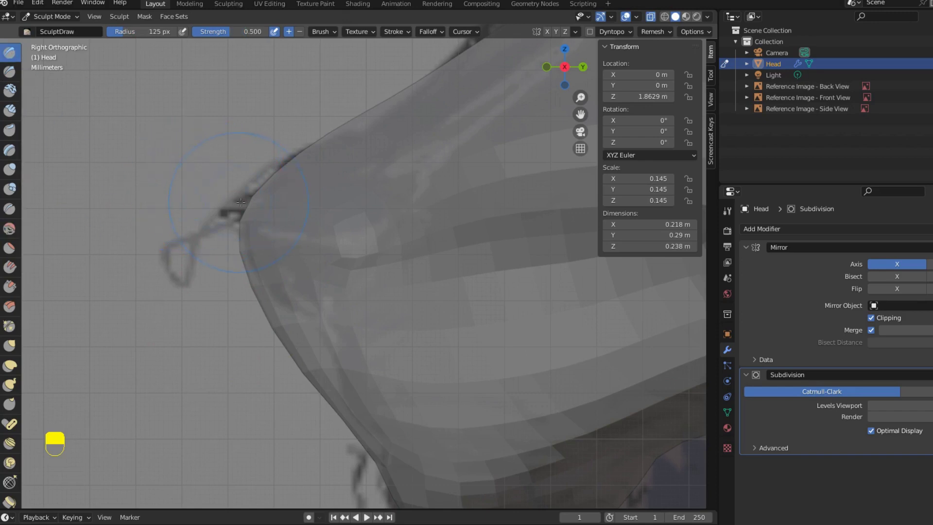
{"action": "mouse_move", "coordinate": [250, 206]}
{"action": "left_mouse_down"}
{"action": "mouse_move", "coordinate": [261, 209]}
{"action": "mouse_move", "coordinate": [249, 209]}
{"action": "mouse_move", "coordinate": [226, 322]}
{"action": "left_mouse_up"}
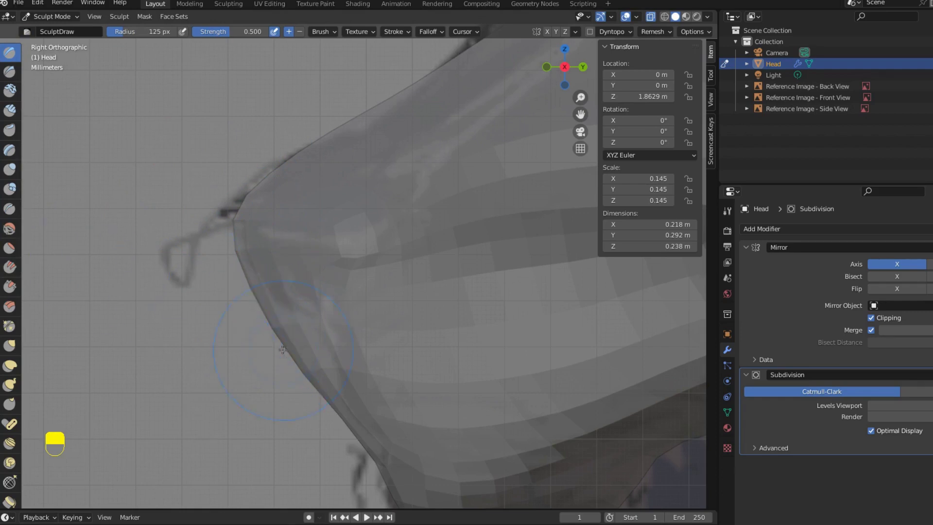
{"action": "mouse_move", "coordinate": [282, 349]}
{"action": "left_mouse_down"}
{"action": "mouse_move", "coordinate": [293, 372]}
{"action": "mouse_move", "coordinate": [280, 328]}
{"action": "mouse_move", "coordinate": [315, 393]}
{"action": "mouse_move", "coordinate": [264, 306]}
{"action": "mouse_move", "coordinate": [272, 328]}
{"action": "mouse_move", "coordinate": [299, 343]}
{"action": "mouse_move", "coordinate": [294, 355]}
{"action": "mouse_move", "coordinate": [301, 344]}
{"action": "mouse_move", "coordinate": [314, 348]}
{"action": "mouse_move", "coordinate": [291, 381]}
{"action": "mouse_move", "coordinate": [293, 423]}
{"action": "left_mouse_up"}
{"action": "scroll", "coordinate": [321, 442], "scroll_direction": "down", "scroll_amount": 2}
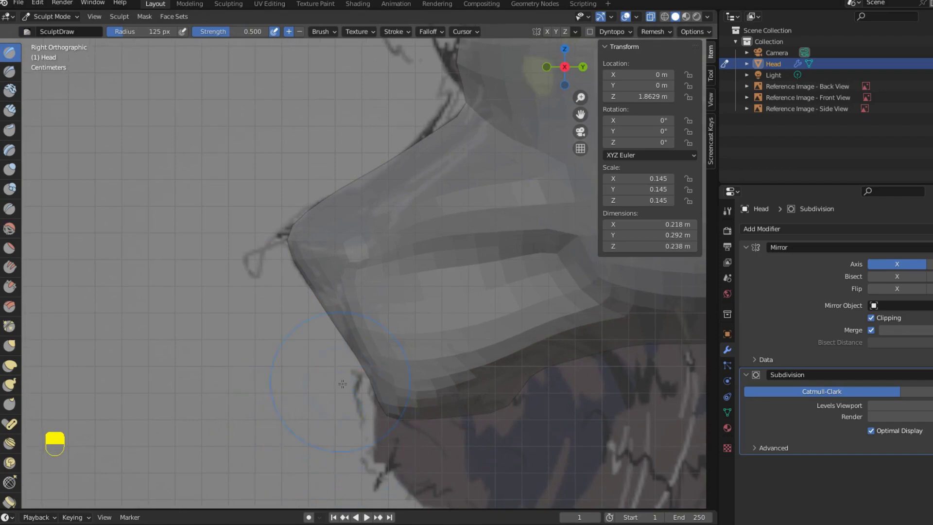
{"action": "middle_click_drag", "start_coordinate": [342, 383], "coordinate": [271, 333]}
{"action": "key", "text": "KP_3"}
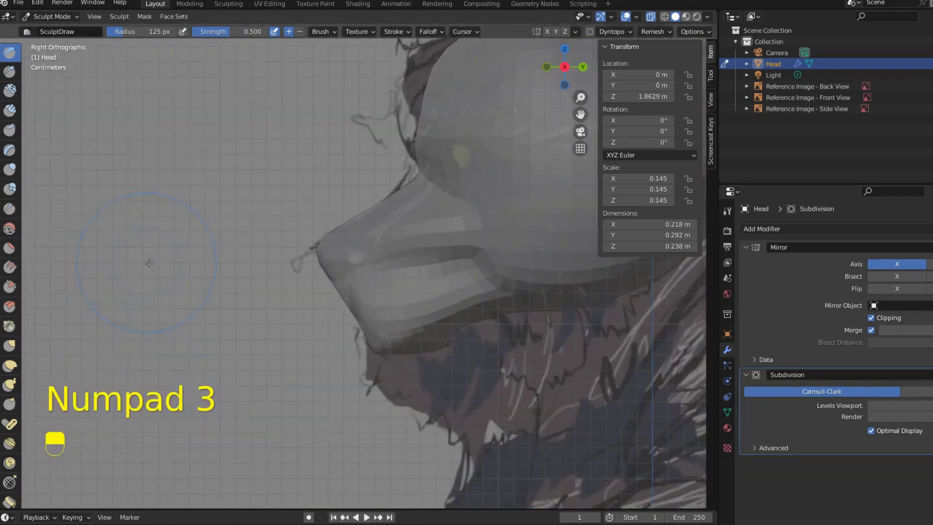
Set the Draw brush radius to 180 px and undo the last sculpt stroke on the head.
{"action": "scroll", "coordinate": [445, 274], "scroll_direction": "up", "scroll_amount": 3}
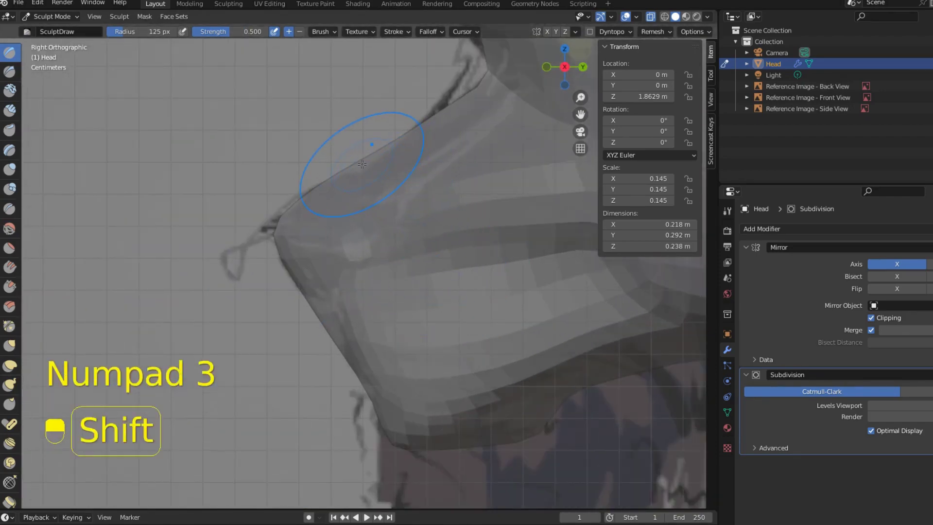
{"action": "middle_click_drag", "start_coordinate": [364, 167], "coordinate": [479, 272], "text": "shift"}
{"action": "key", "text": "f"}
{"action": "left_click", "coordinate": [478, 272]}
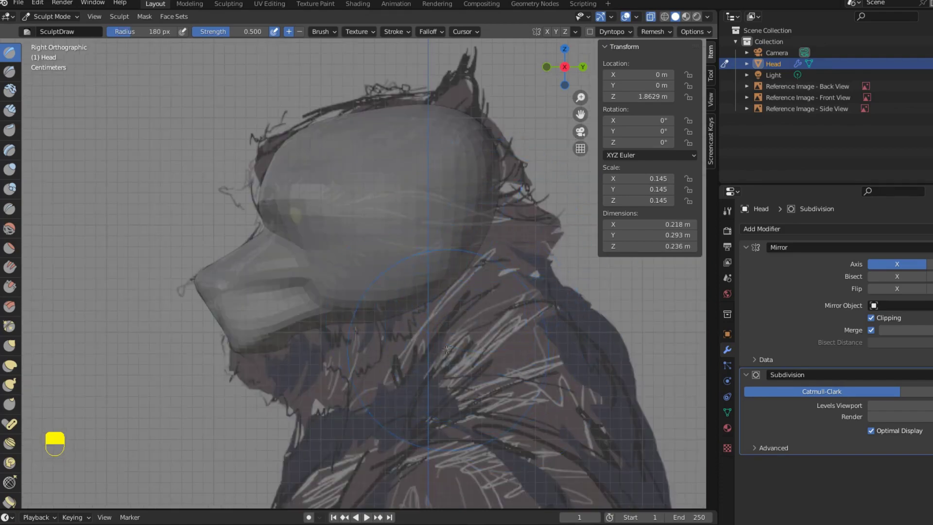
{"action": "key", "text": "ctrl+z"}
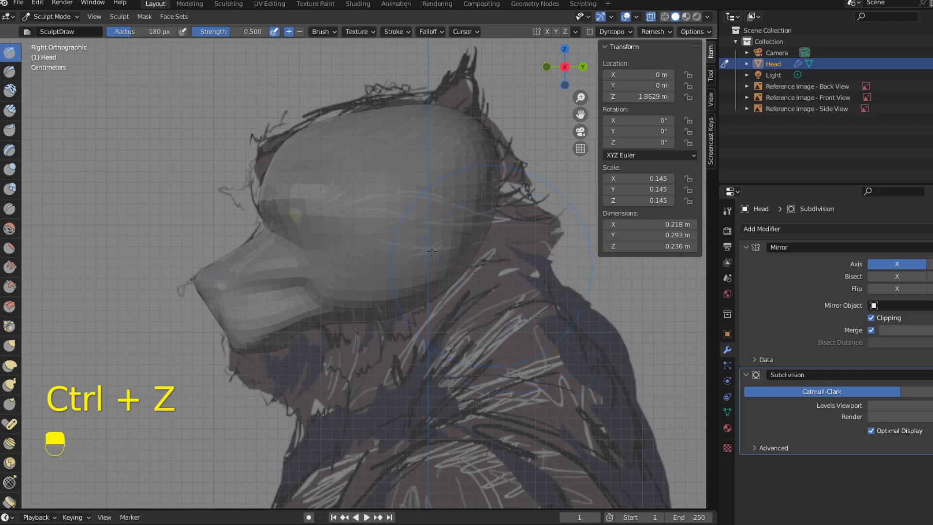
Return the head to Edit Mode, turn X-ray off and select a vertex on the skull's underside beside the mirror line.
{"action": "left_click", "coordinate": [58, 16]}
{"action": "left_click", "coordinate": [63, 37]}
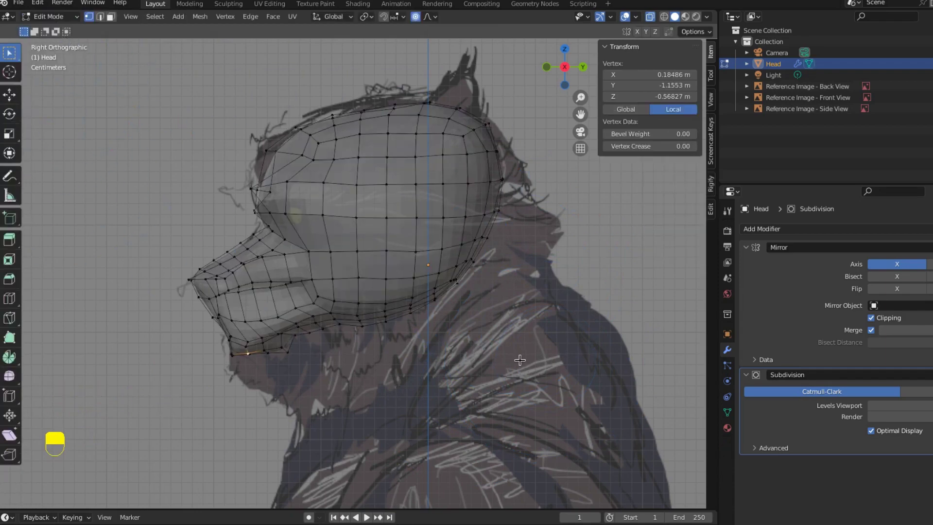
{"action": "middle_click_drag", "start_coordinate": [520, 360], "coordinate": [527, 362]}
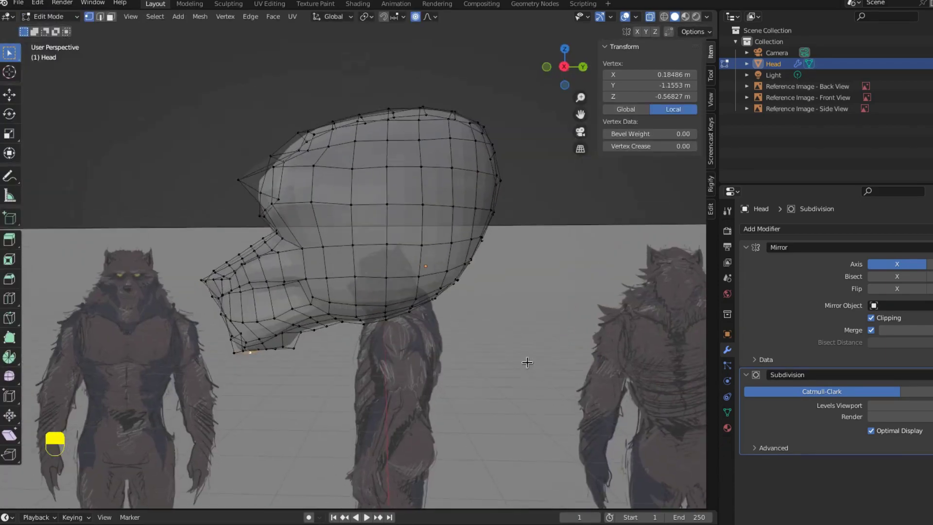
{"action": "left_click", "coordinate": [649, 18]}
{"action": "middle_click_drag", "start_coordinate": [586, 381], "coordinate": [461, 289]}
{"action": "left_click", "coordinate": [374, 233]}
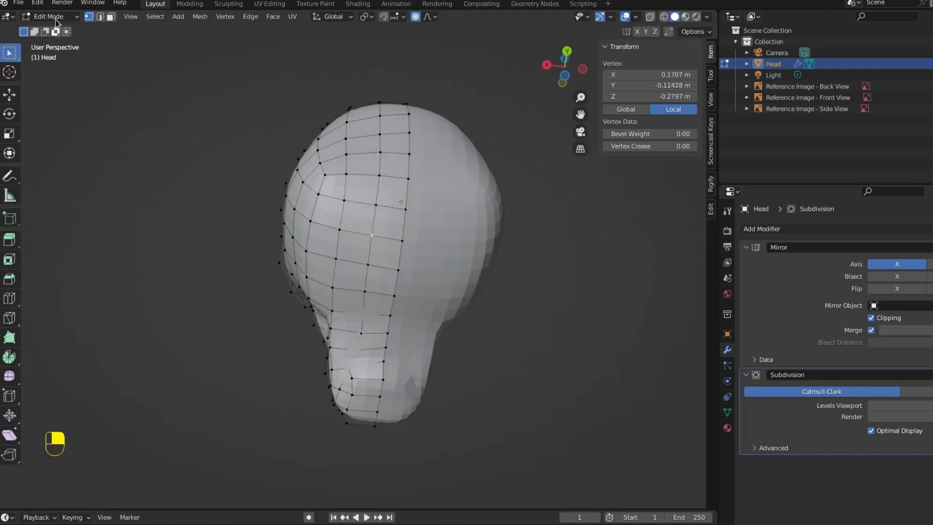
In face select mode, select the two-column patch of faces along the mirror line on the skull's rear underside.
{"action": "left_click", "coordinate": [110, 17]}
{"action": "left_click_drag", "start_coordinate": [359, 221], "coordinate": [396, 262]}
{"action": "key", "text": "KP_3"}
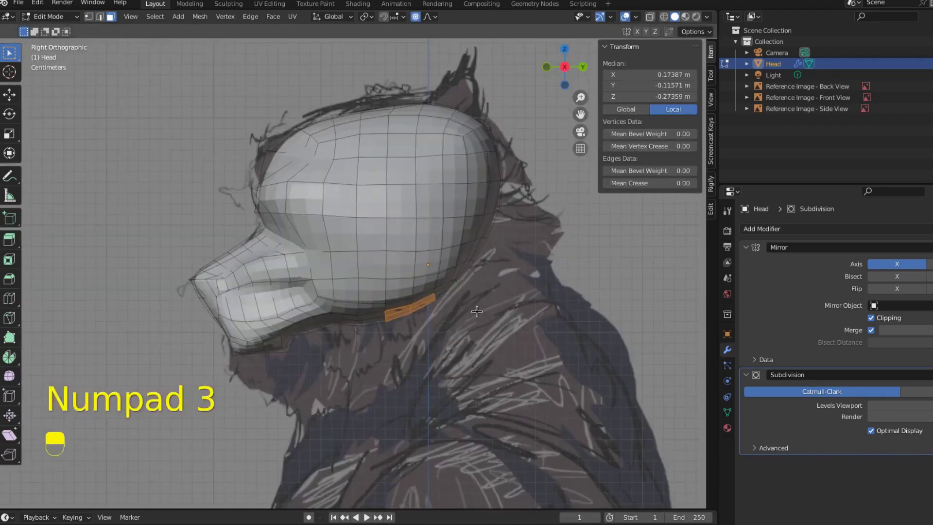
{"action": "middle_click_drag", "start_coordinate": [477, 312], "coordinate": [368, 246]}
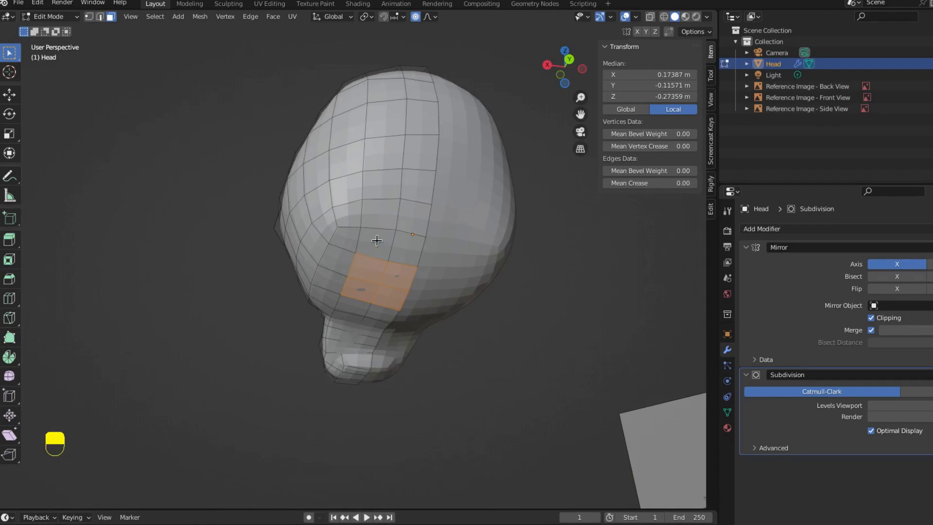
{"action": "left_click", "coordinate": [377, 240], "text": "shift"}
{"action": "left_click", "coordinate": [407, 247], "text": "shift"}
{"action": "left_click", "coordinate": [379, 214], "text": "shift"}
{"action": "left_click", "coordinate": [413, 218], "text": "shift"}
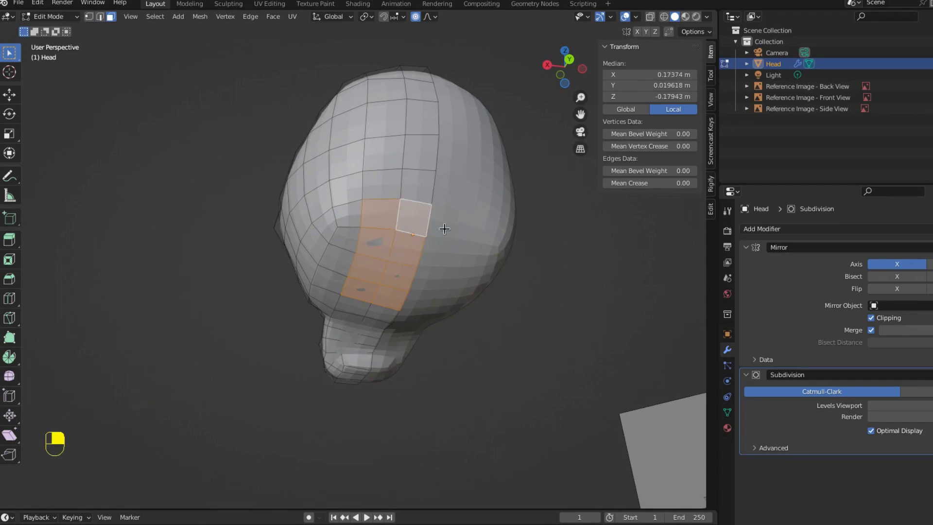
Extrude the selected underside faces 0.08119 m along their normal to form the neck.
{"action": "key", "text": "KP_3"}
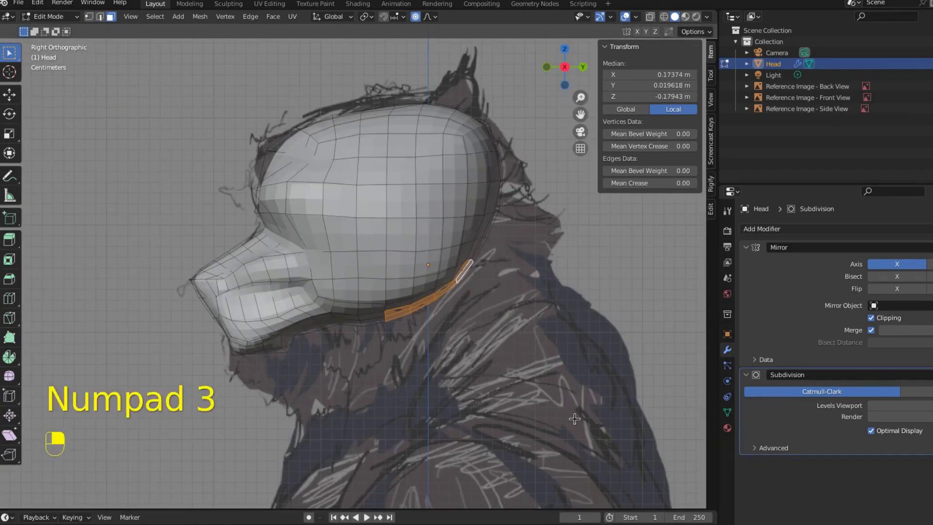
{"action": "key", "text": "e"}
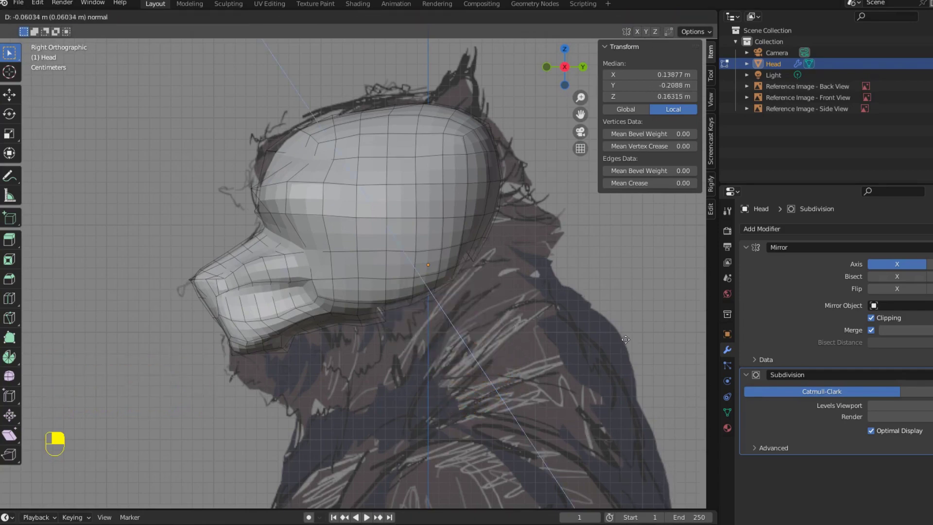
{"action": "left_click", "coordinate": [16, 421]}
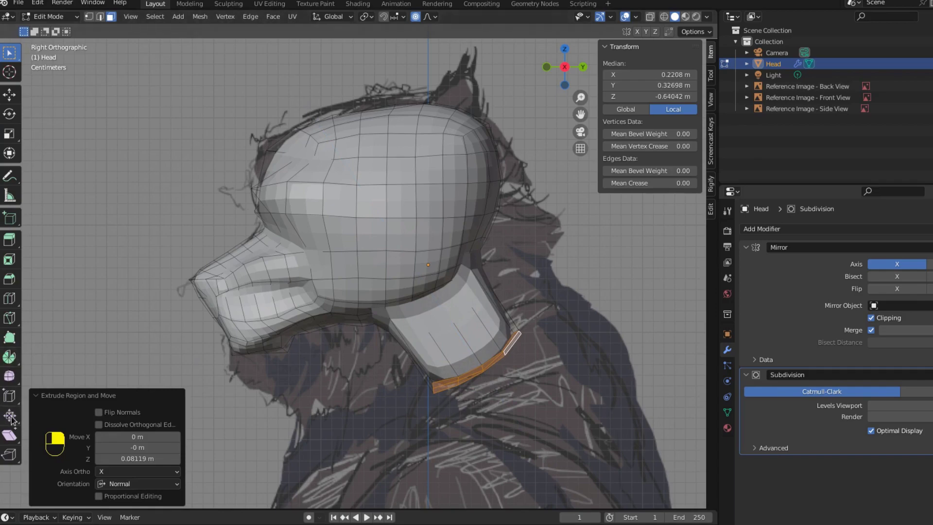
Scale the neck's end faces by 2.177 and rotate them 6.76° in right side view, with a proportional size of 0.032.
{"action": "key", "text": "s"}
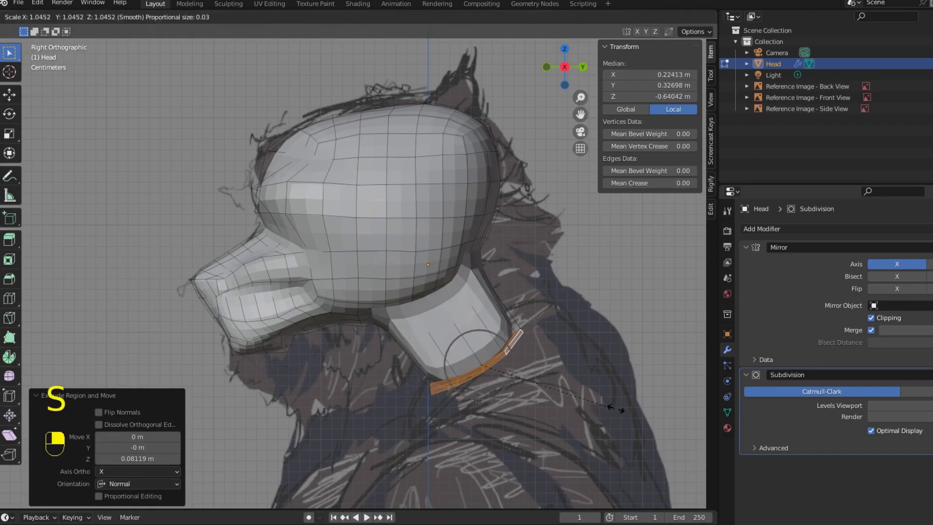
{"action": "left_click", "coordinate": [58, 331]}
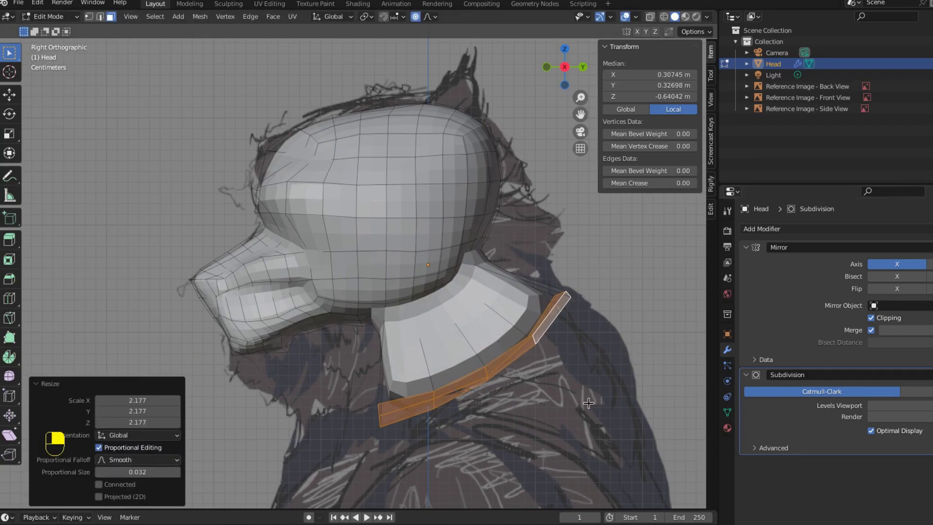
{"action": "key", "text": "r"}
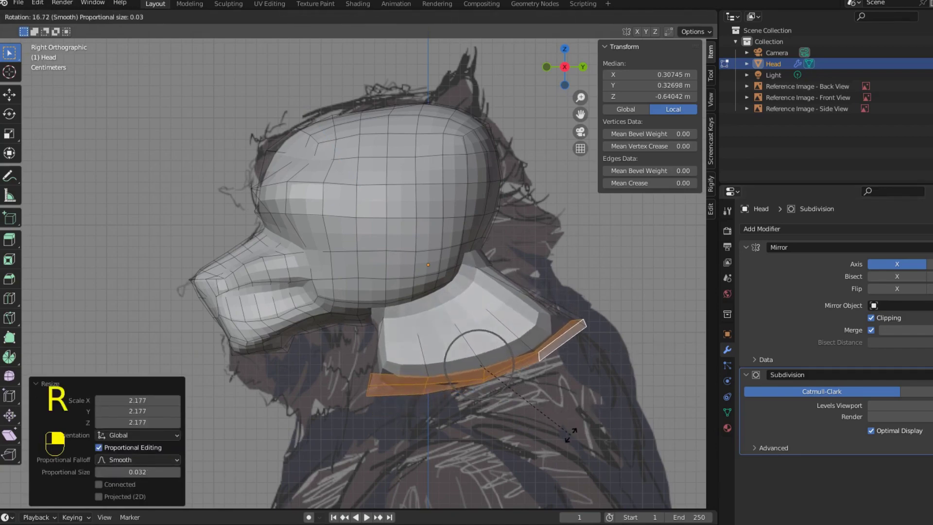
{"action": "left_click", "coordinate": [550, 451]}
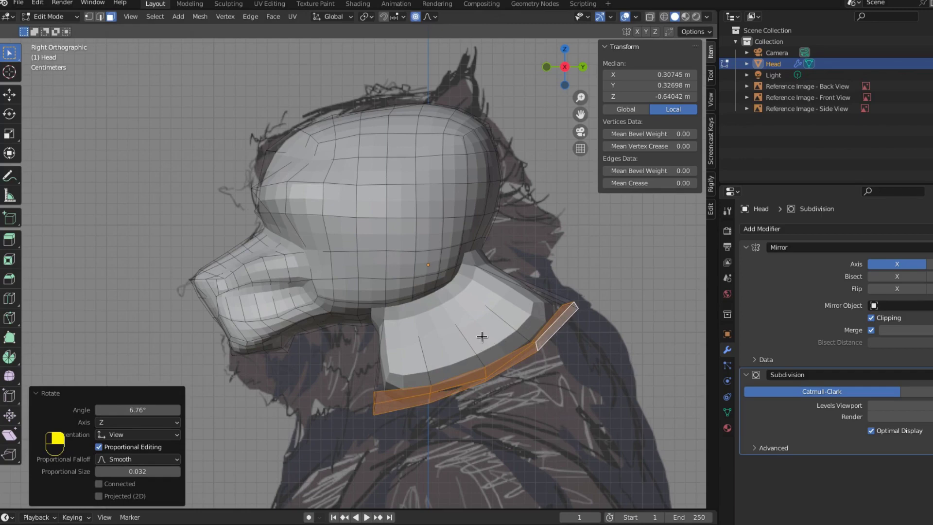
Add three evenly spaced, unslid loop cuts around the neck and turn on X-ray in front view.
{"action": "key", "text": "ctrl+r"}
{"action": "scroll", "coordinate": [481, 336], "scroll_direction": "up", "scroll_amount": 1}
{"action": "scroll", "coordinate": [481, 336], "scroll_direction": "up", "scroll_amount": 1}
{"action": "left_click", "coordinate": [481, 336]}
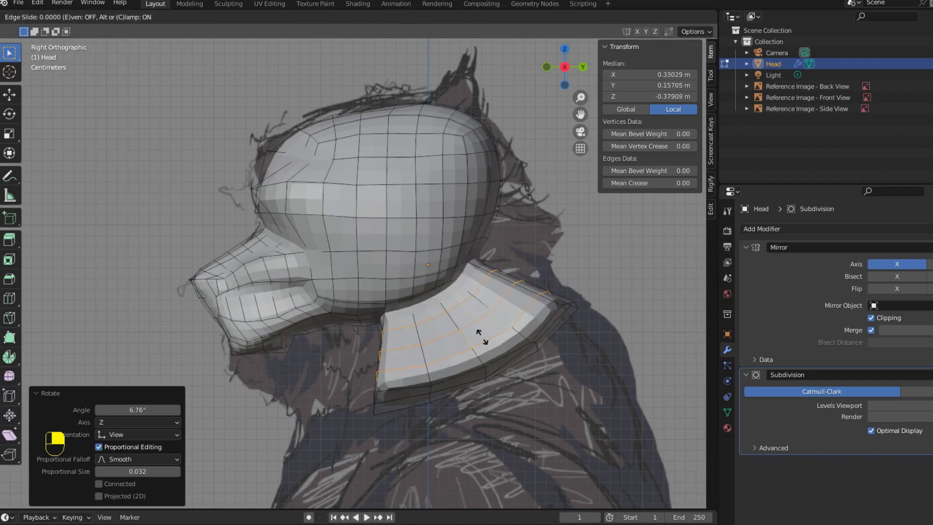
{"action": "right_click", "coordinate": [482, 336]}
{"action": "key", "text": "KP_1"}
{"action": "key", "text": "alt+z"}
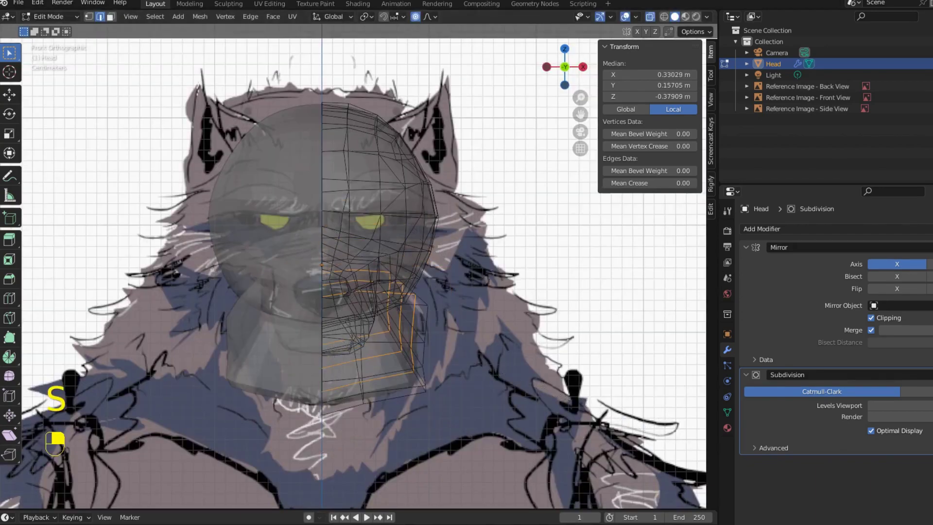
{"action": "key", "text": "s"}
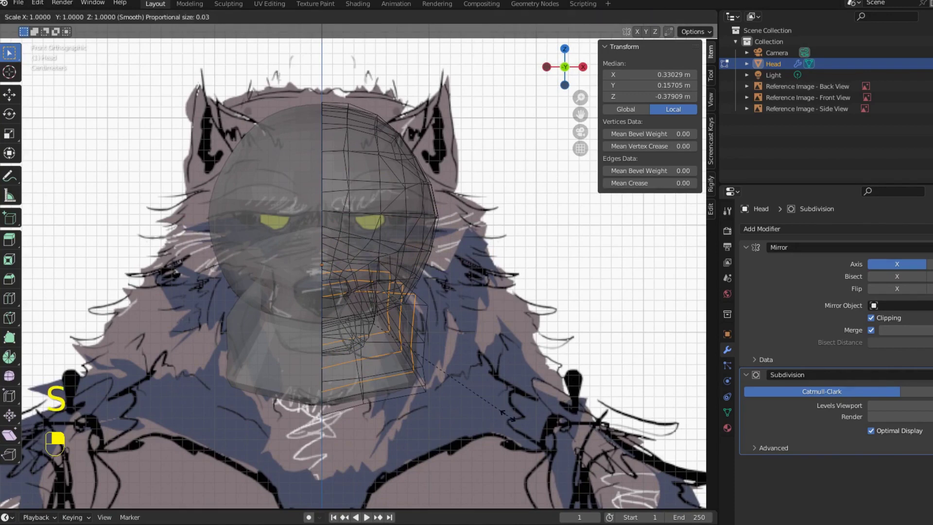
{"action": "key", "text": "x"}
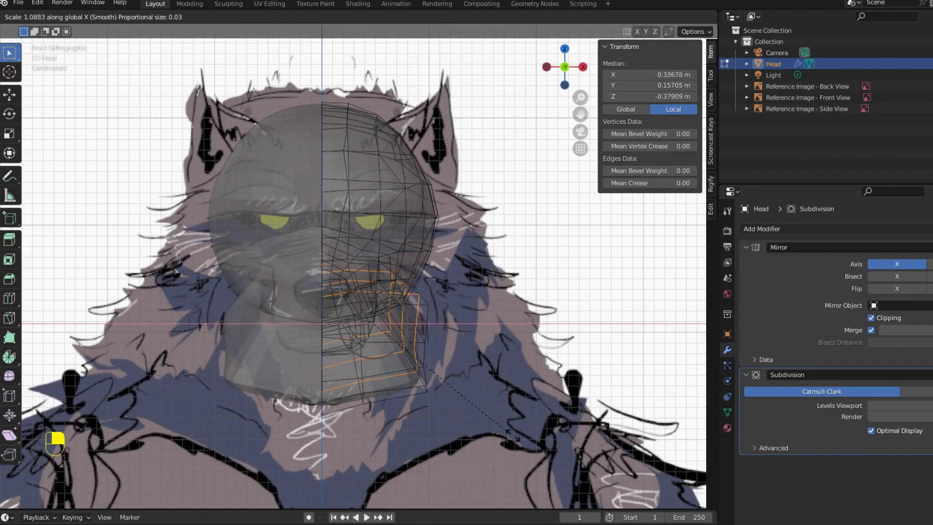
{"action": "left_click", "coordinate": [703, 452]}
In vertex select mode, select six vertices on the front of the neck, in the two columns beside the mirror line.
{"action": "middle_click_drag", "start_coordinate": [534, 418], "coordinate": [386, 394]}
{"action": "key", "text": "KP_3"}
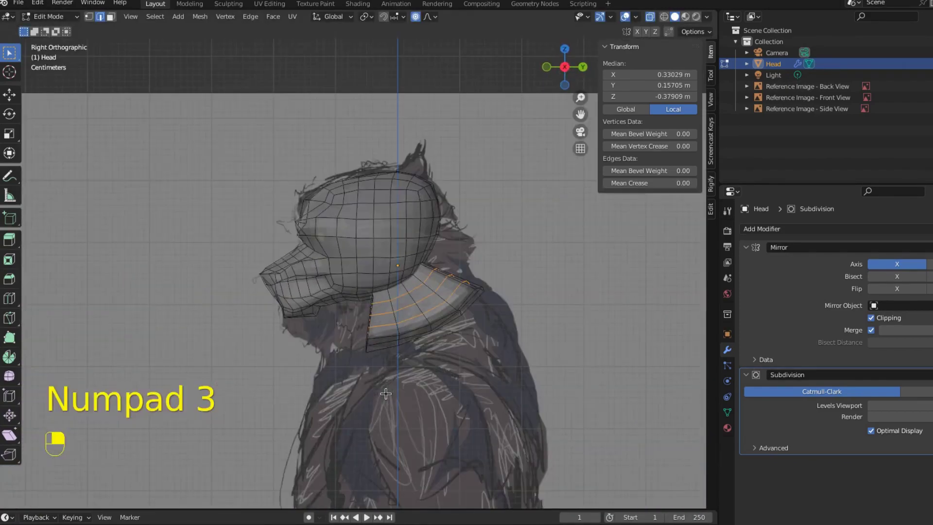
{"action": "scroll", "coordinate": [369, 400], "scroll_direction": "up", "scroll_amount": 3}
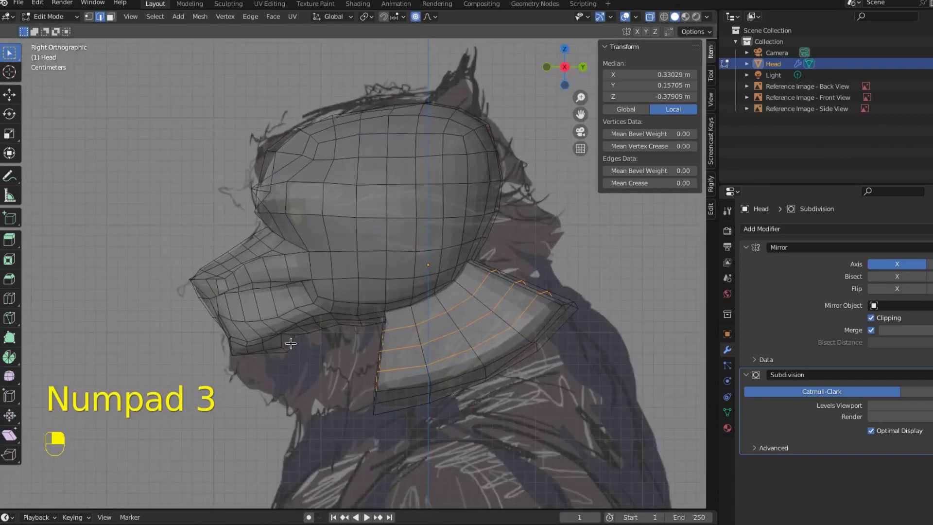
{"action": "middle_click_drag", "start_coordinate": [368, 350], "coordinate": [323, 288]}
{"action": "key", "text": "1"}
{"action": "middle_click_drag", "start_coordinate": [305, 410], "coordinate": [314, 373]}
{"action": "left_click", "coordinate": [315, 373]}
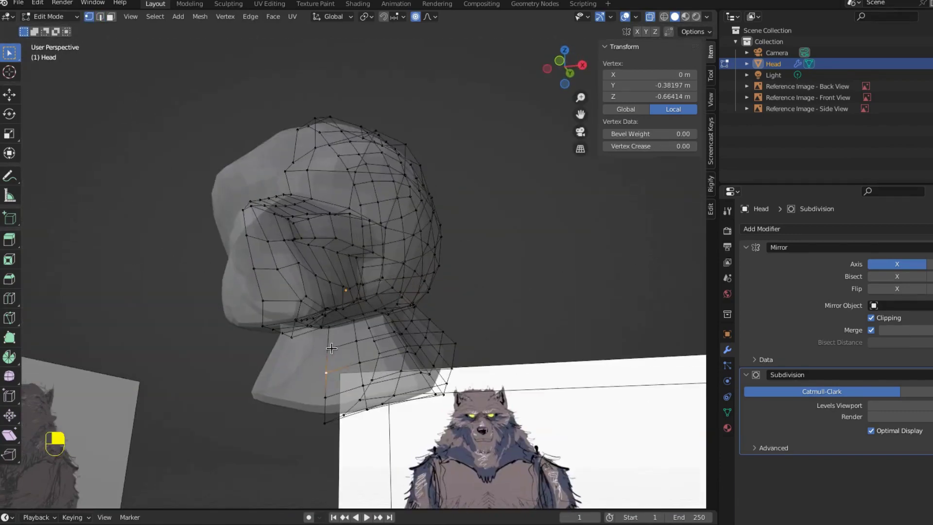
{"action": "left_click", "coordinate": [328, 348], "text": "shift"}
{"action": "left_click", "coordinate": [359, 362], "text": "shift"}
{"action": "left_click", "coordinate": [357, 340], "text": "shift"}
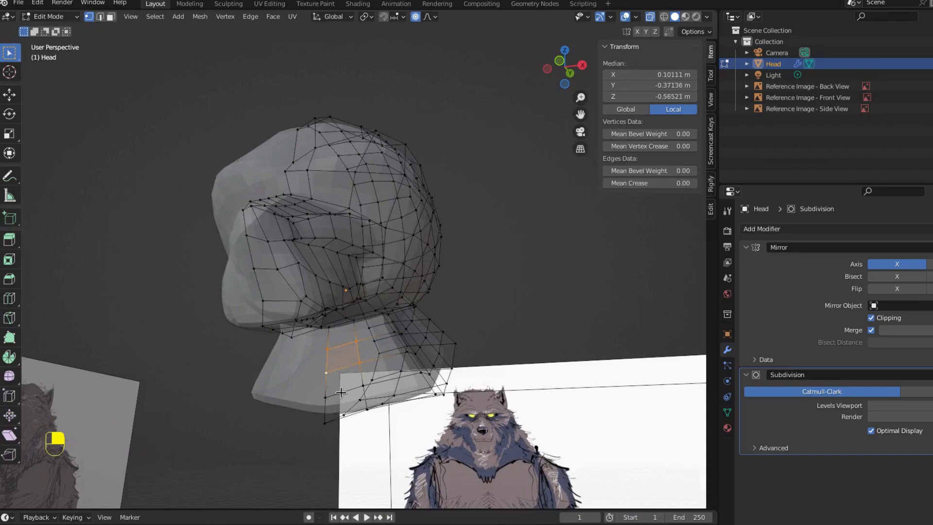
{"action": "left_click", "coordinate": [325, 397], "text": "shift"}
{"action": "left_click", "coordinate": [342, 414], "text": "shift"}
In right side view, move the front neck vertices about -0.031 m in Y and -0.019 m in Z, with proportional size 0.1351 m.
{"action": "key", "text": "KP_3"}
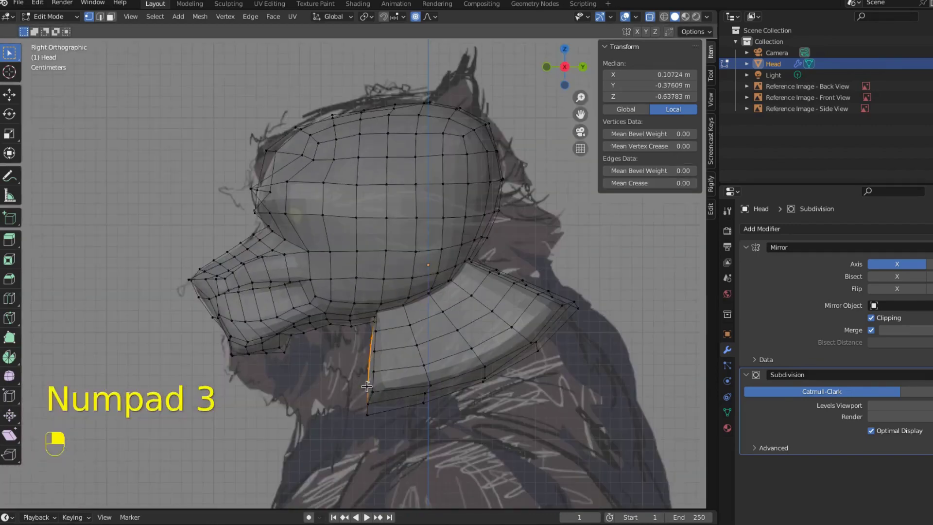
{"action": "key", "text": "g"}
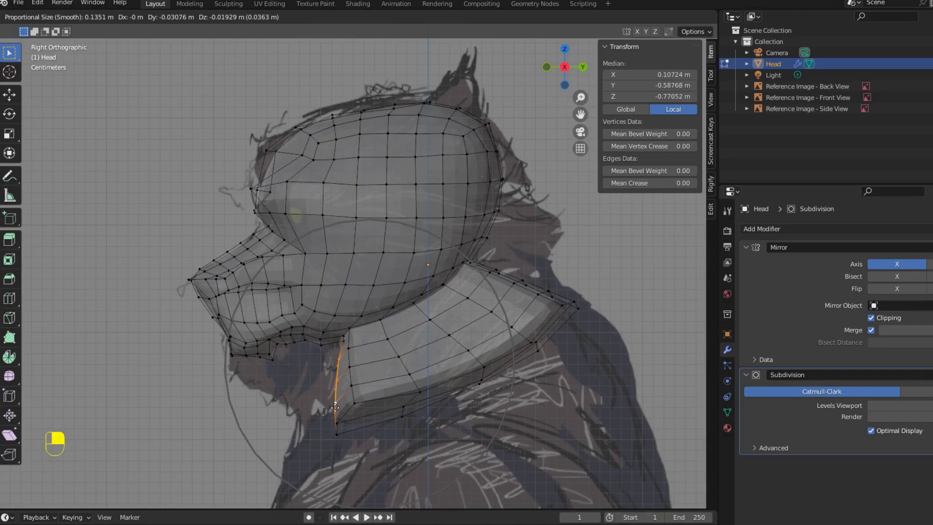
{"action": "left_click", "coordinate": [335, 404]}
{"action": "right_click", "coordinate": [339, 452]}
Move the neck's lowest front vertex on the mirror line about -0.043 m in Y in right side view, with proportional size 0.1015 m.
{"action": "middle_click_drag", "start_coordinate": [394, 446], "coordinate": [322, 447]}
{"action": "left_click", "coordinate": [316, 435]}
{"action": "key", "text": "KP_3"}
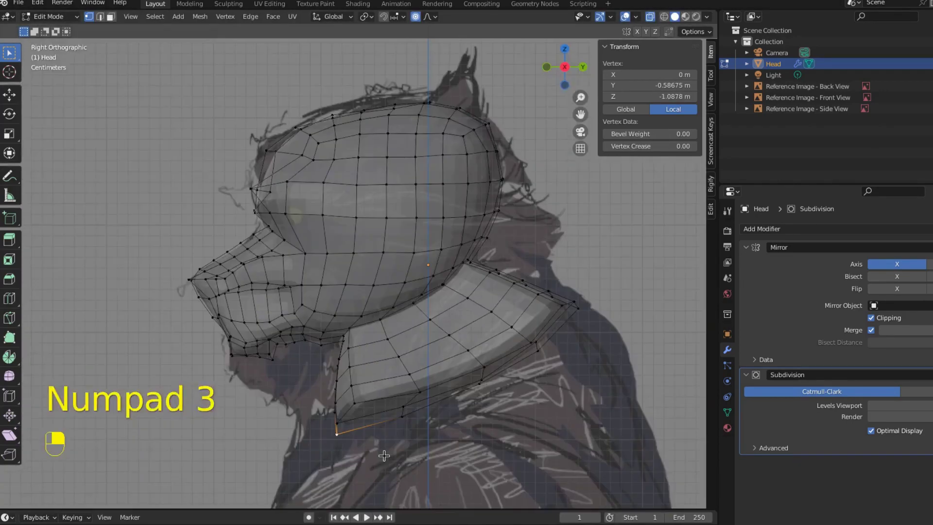
{"action": "key", "text": "g"}
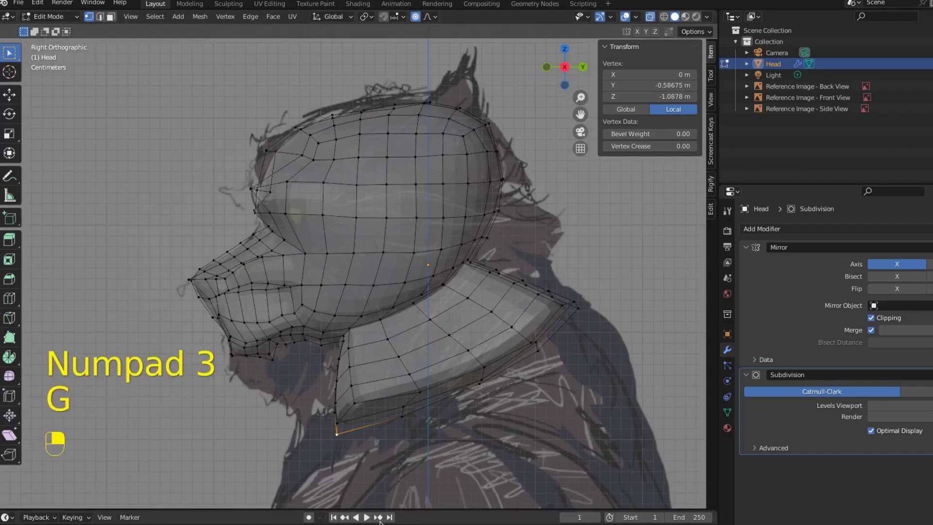
{"action": "key", "text": "g"}
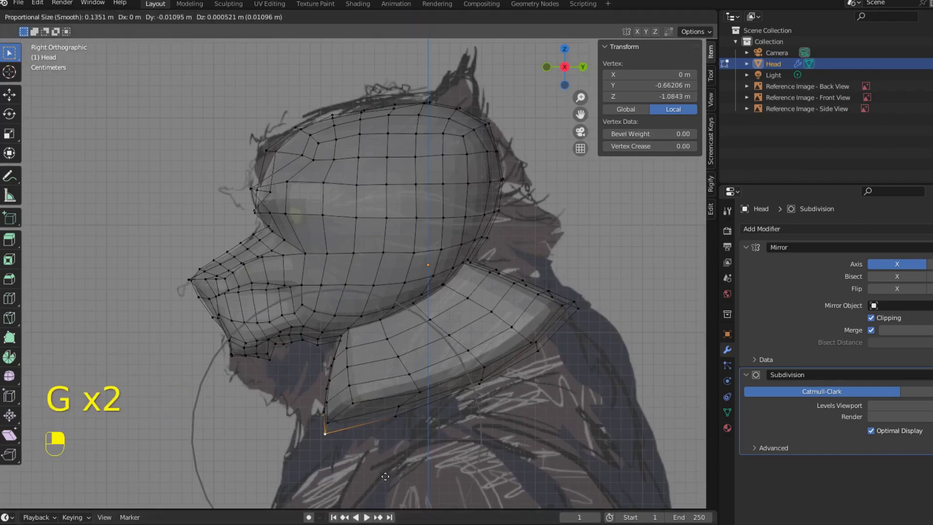
{"action": "scroll", "coordinate": [385, 476], "scroll_direction": "up", "scroll_amount": 4}
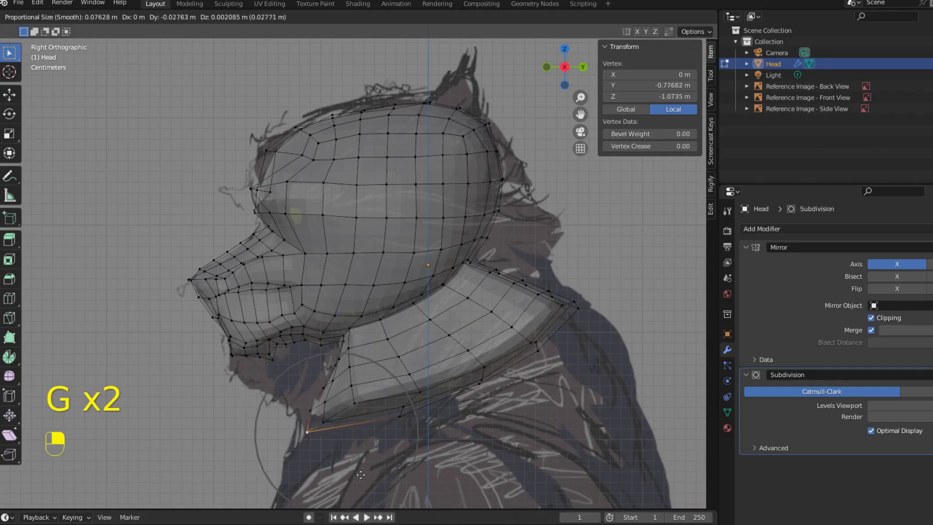
{"action": "scroll", "coordinate": [355, 480], "scroll_direction": "down", "scroll_amount": 1}
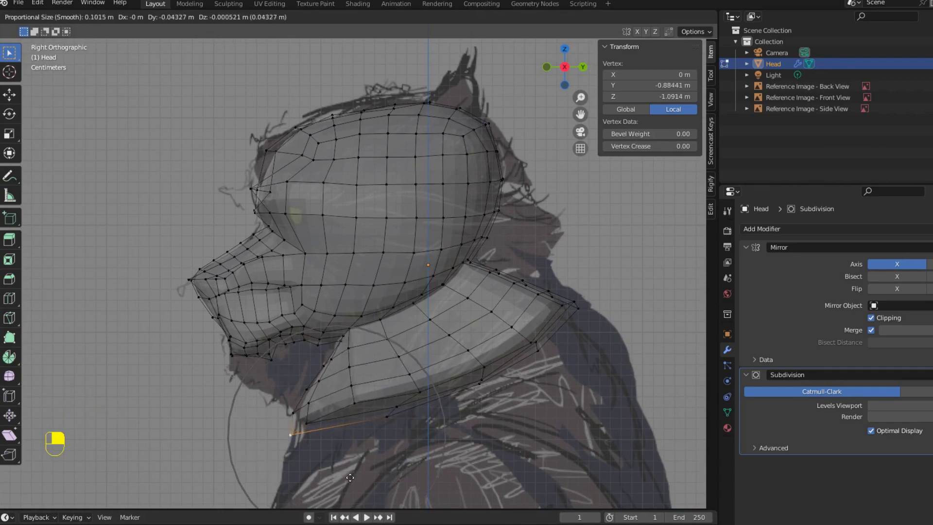
Pull the mirror-line vertices at the nape outward to the side reference, ending with a move of 0.02815 m Y, 0.01126 m Z at proportional size 0.057.
{"action": "key", "text": "KP_3"}
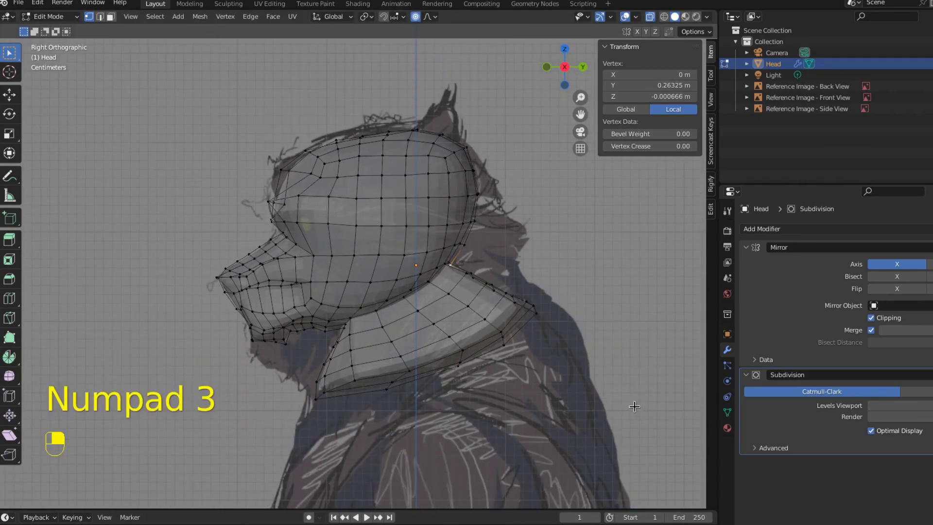
{"action": "key", "text": "g"}
{"action": "scroll", "coordinate": [642, 403], "scroll_direction": "down", "scroll_amount": 4}
{"action": "scroll", "coordinate": [642, 403], "scroll_direction": "up", "scroll_amount": 6}
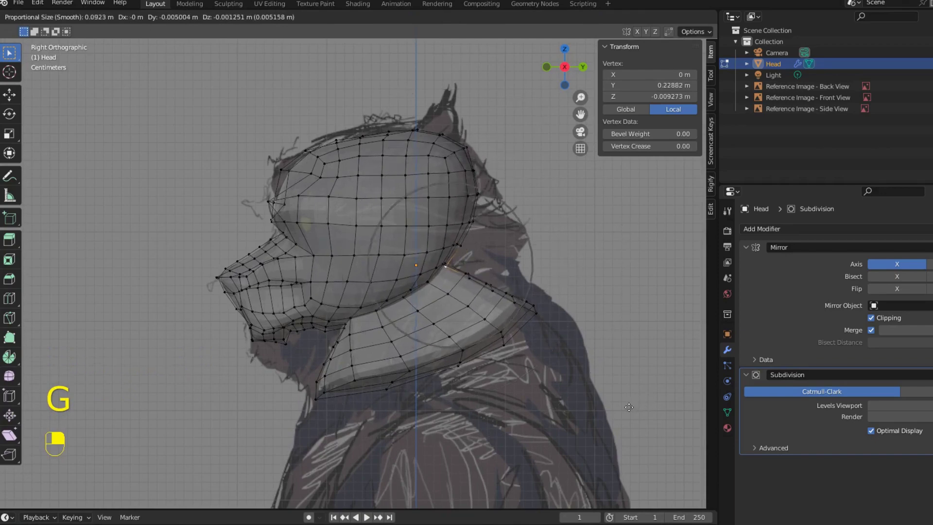
{"action": "left_click_drag", "start_coordinate": [637, 402], "coordinate": [671, 394]}
{"action": "scroll", "coordinate": [675, 391], "scroll_direction": "down", "scroll_amount": 4}
{"action": "scroll", "coordinate": [674, 391], "scroll_direction": "up", "scroll_amount": 8}
{"action": "key", "text": "KP_1"}
{"action": "key", "text": "KP_3"}
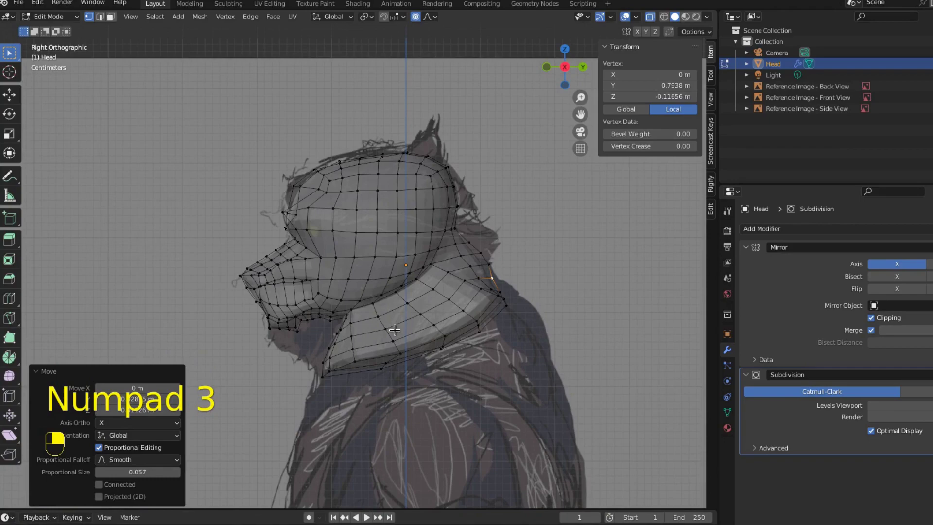
In front view, move the neck's lower outer vertices about 0.056 m in X and 0.009 m in Z, with proportional size 0.1015 m.
{"action": "key", "text": "KP_1"}
{"action": "scroll", "coordinate": [394, 331], "scroll_direction": "up", "scroll_amount": 3}
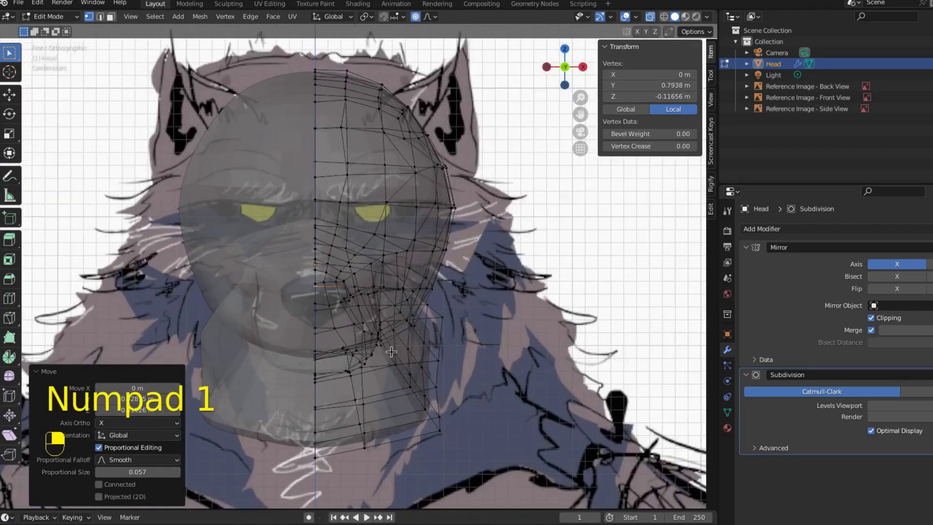
{"action": "scroll", "coordinate": [392, 351], "scroll_direction": "down", "scroll_amount": 5, "text": "shift"}
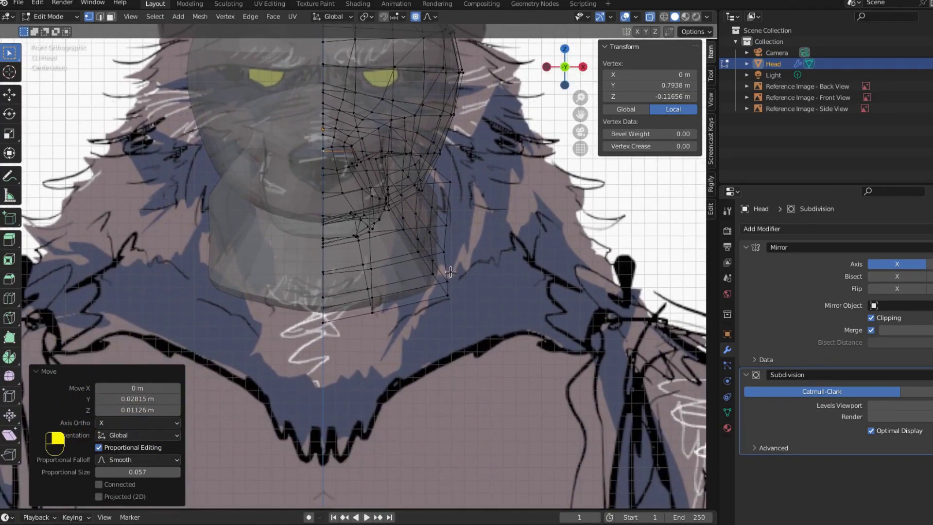
{"action": "scroll", "coordinate": [513, 344], "scroll_direction": "down", "scroll_amount": 3}
{"action": "key", "text": "g"}
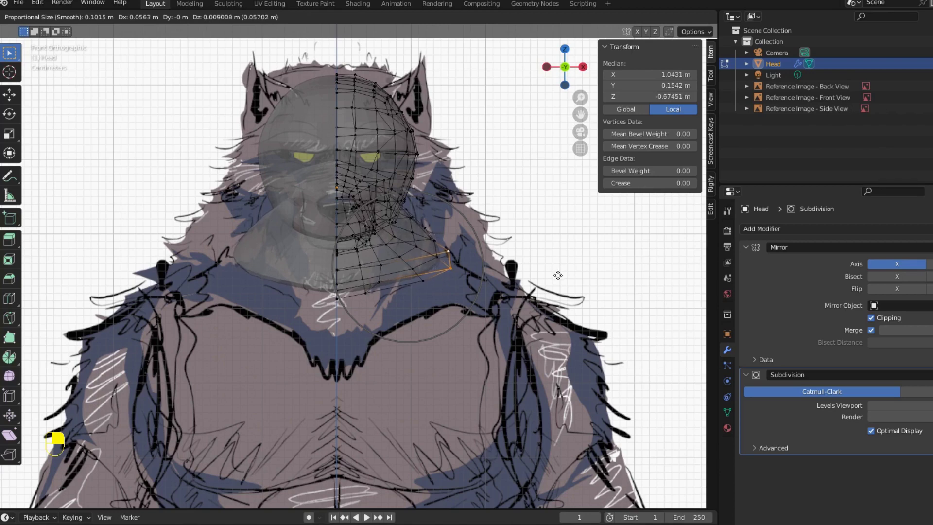
{"action": "left_click", "coordinate": [557, 275]}
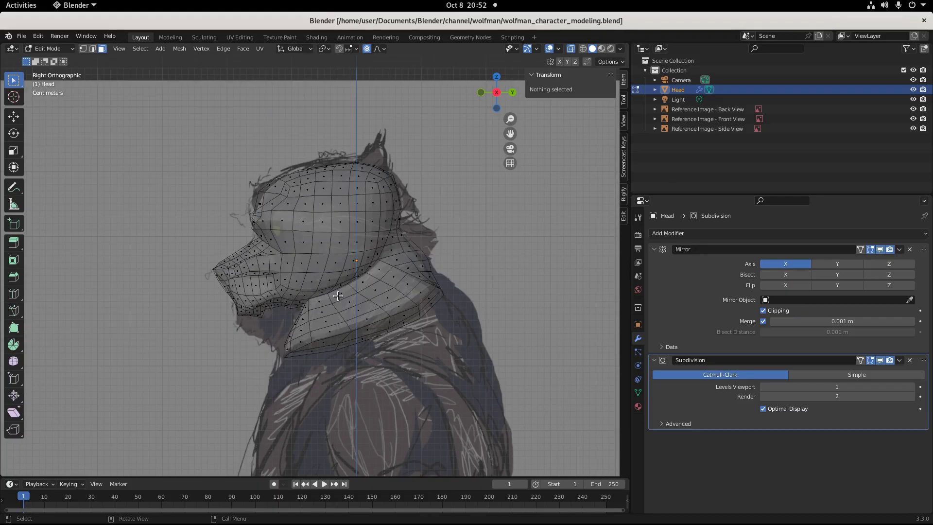
Add one centred horizontal loop cut around the head just below the eye, with slide factor 0.
{"action": "key", "text": "KP_1"}
{"action": "key", "text": "KP_3"}
{"action": "key", "text": "KP_1"}
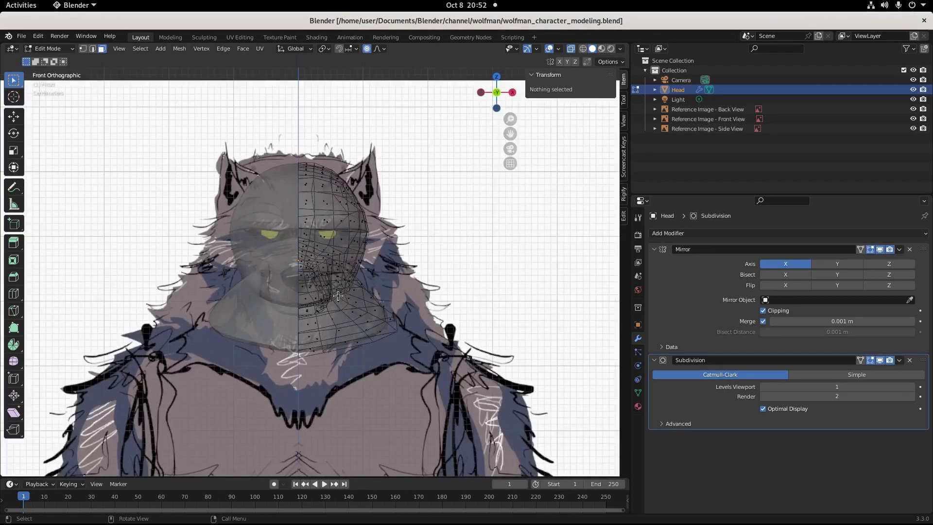
{"action": "key", "text": "KP_3"}
{"action": "scroll", "coordinate": [348, 214], "scroll_direction": "up", "scroll_amount": 4}
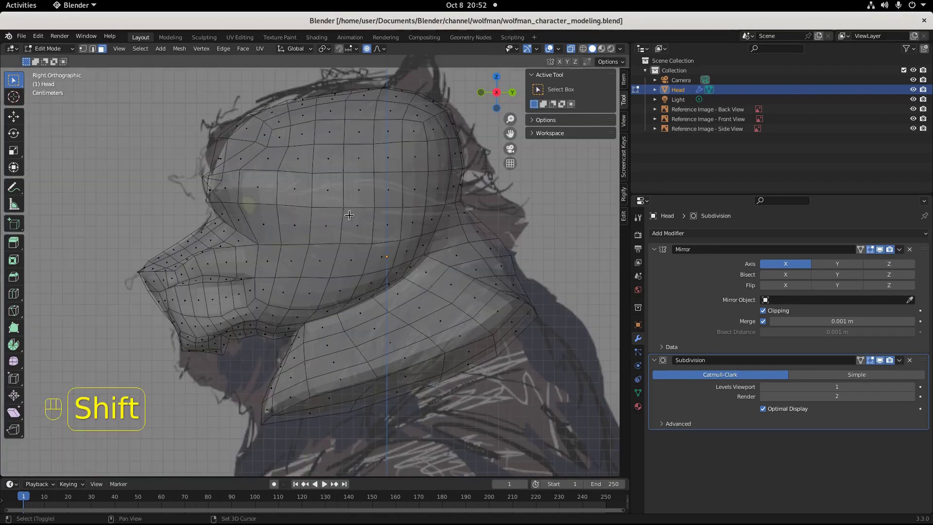
{"action": "middle_click_drag", "start_coordinate": [375, 216], "coordinate": [351, 182], "text": "shift"}
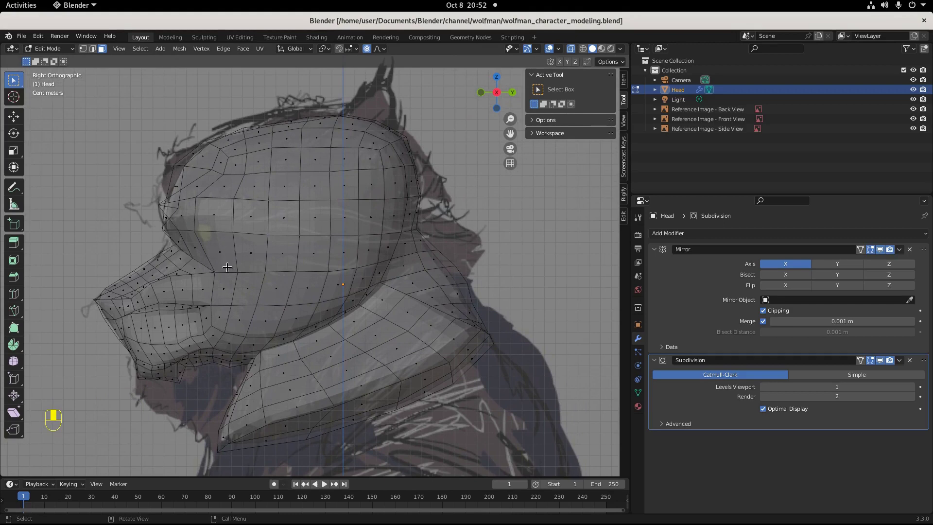
{"action": "key", "text": "ctrl"}
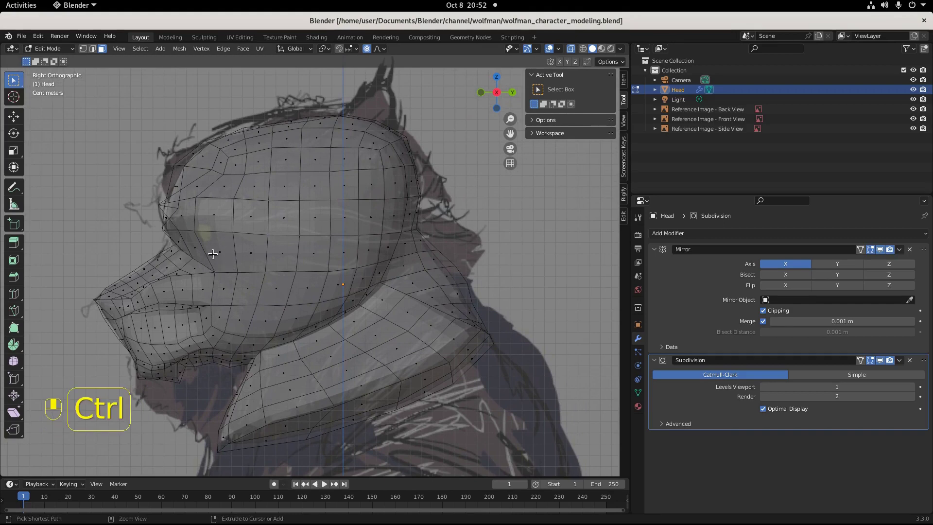
{"action": "key", "text": "ctrl+r"}
{"action": "left_click", "coordinate": [212, 254]}
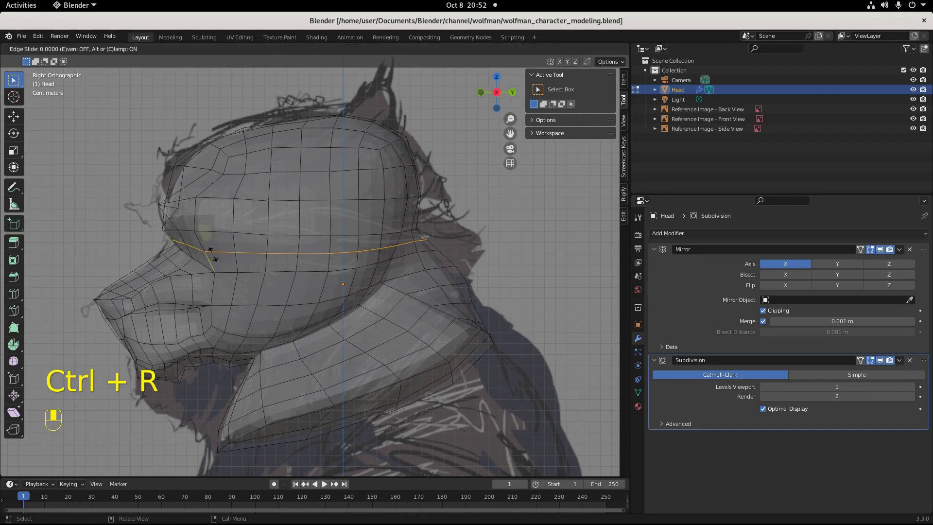
{"action": "left_click", "coordinate": [212, 253]}
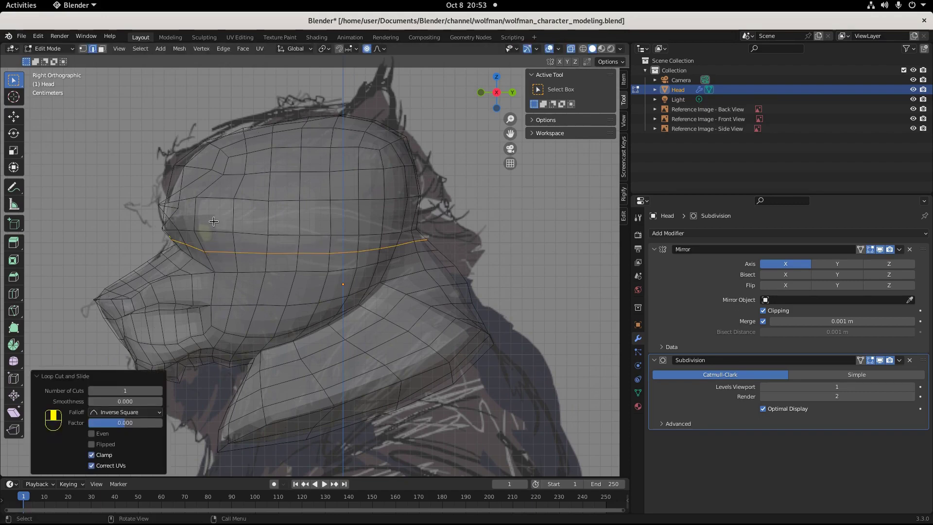
Add a horizontal loop cut just above the eye with slide factor 0.471, plus a second loop encircling the side of the skull through the muzzle.
{"action": "key", "text": "ctrl+r"}
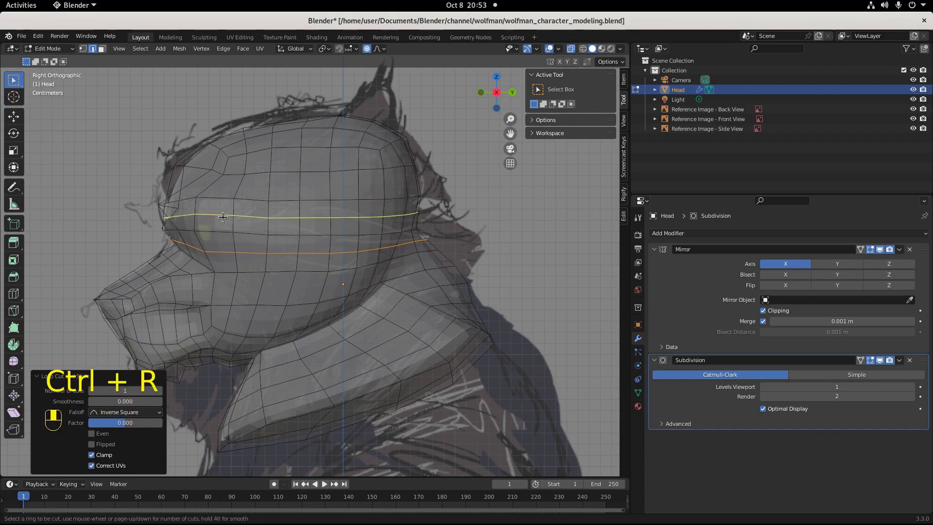
{"action": "left_click", "coordinate": [222, 219]}
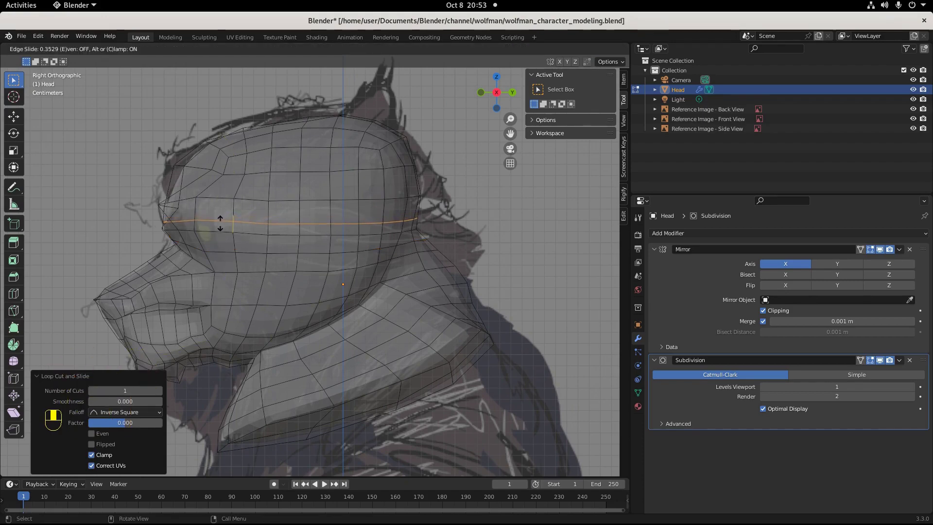
{"action": "left_click", "coordinate": [220, 224]}
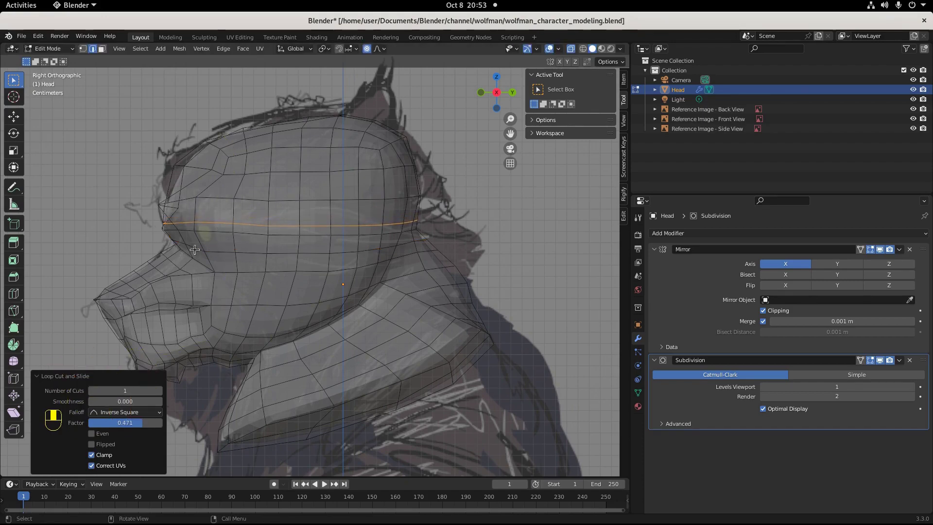
{"action": "key", "text": "ctrl+r"}
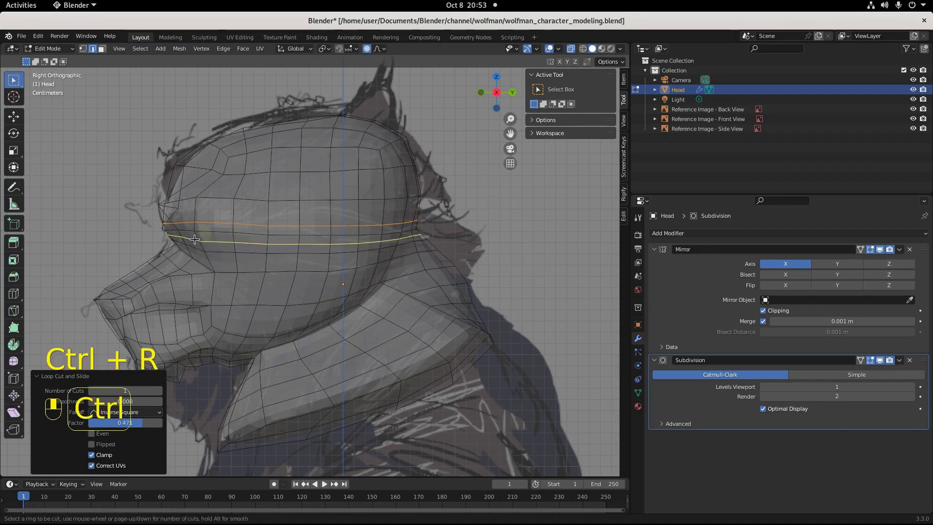
{"action": "left_click", "coordinate": [191, 230]}
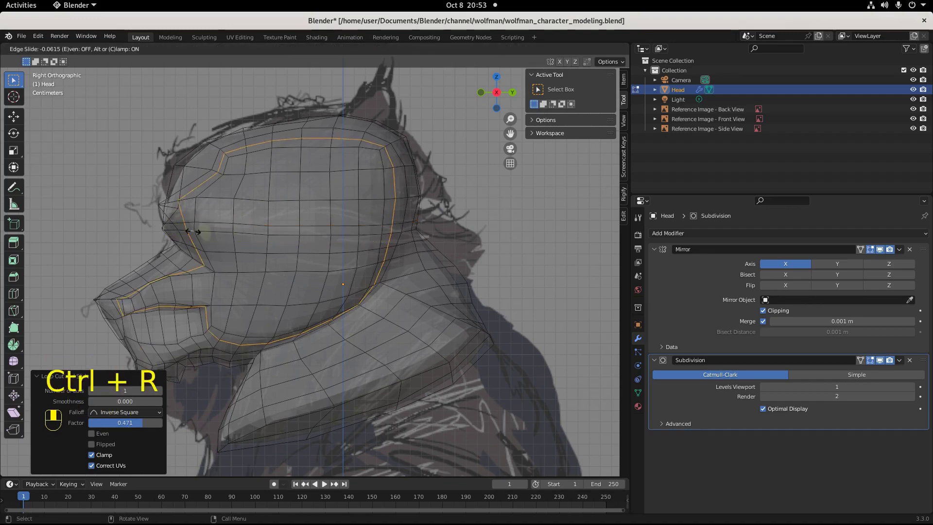
{"action": "left_click", "coordinate": [195, 228]}
In face selection, pick the block of faces on the skull's upper rear side and extrude them about 0.072 m along normals as an ear.
{"action": "left_click", "coordinate": [127, 73]}
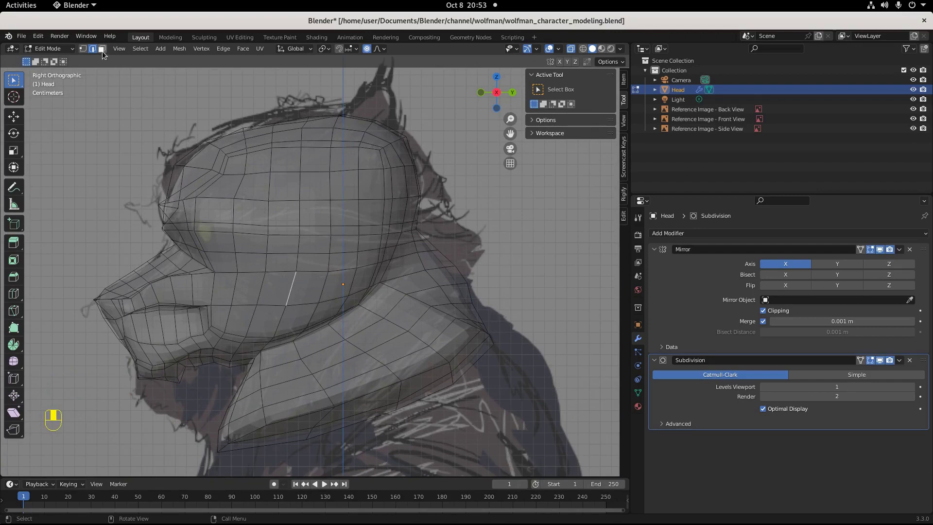
{"action": "left_click", "coordinate": [329, 155]}
{"action": "left_click", "coordinate": [352, 159], "text": "shift"}
{"action": "middle_click_drag", "start_coordinate": [352, 159], "coordinate": [353, 168]}
{"action": "left_click", "coordinate": [356, 144], "text": "shift"}
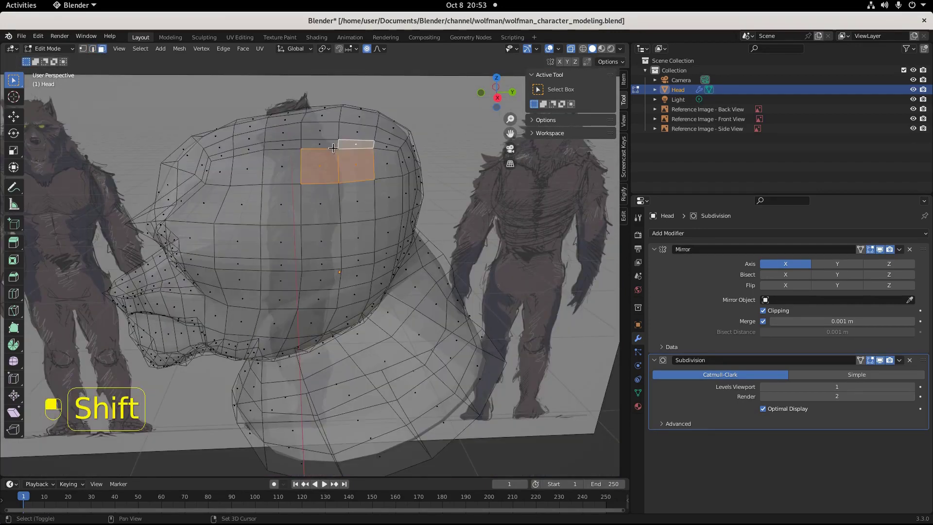
{"action": "left_click", "coordinate": [319, 144], "text": "shift"}
{"action": "left_click", "coordinate": [386, 145], "text": "shift"}
{"action": "left_click", "coordinate": [382, 162], "text": "shift"}
{"action": "key", "text": "KP_1"}
{"action": "key", "text": "KP_1"}
{"action": "key", "text": "KP_3"}
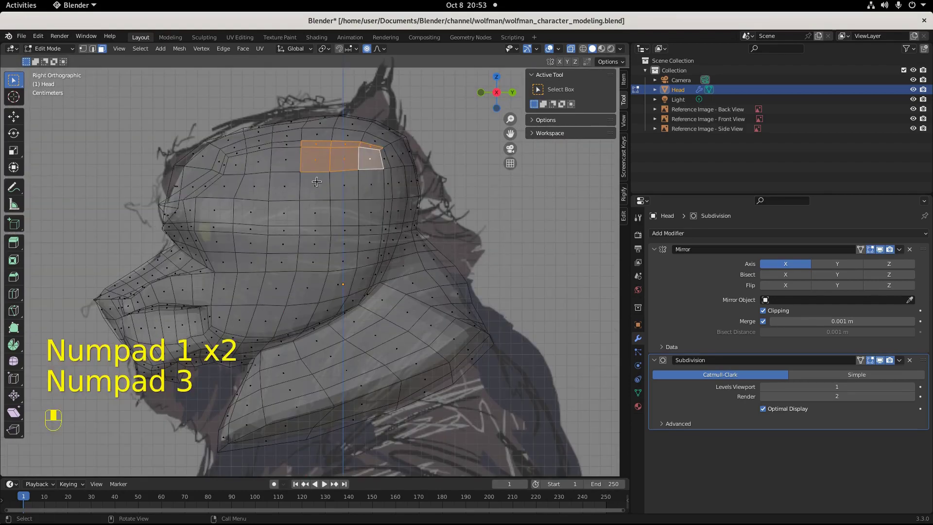
{"action": "left_click", "coordinate": [342, 182], "text": "shift"}
{"action": "key", "text": "KP_1"}
{"action": "key", "text": "e"}
{"action": "key", "text": "g"}
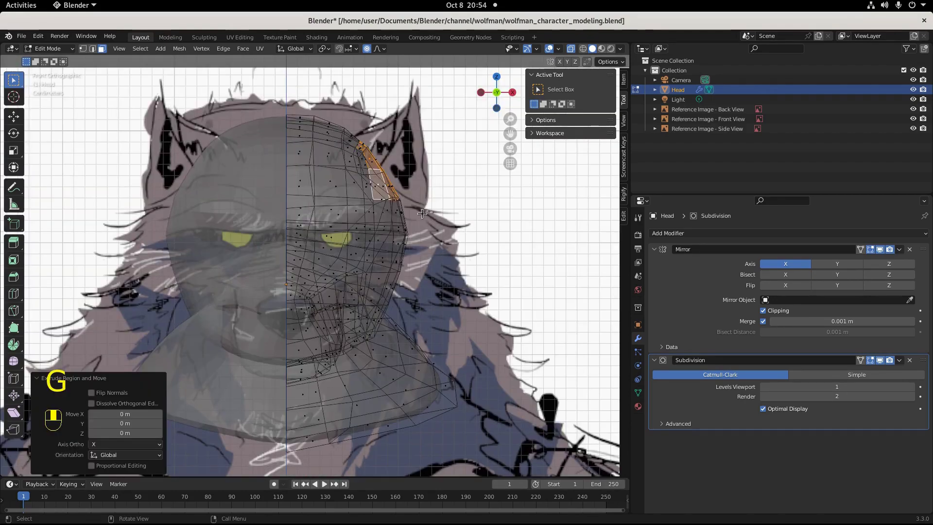
{"action": "key", "text": "e"}
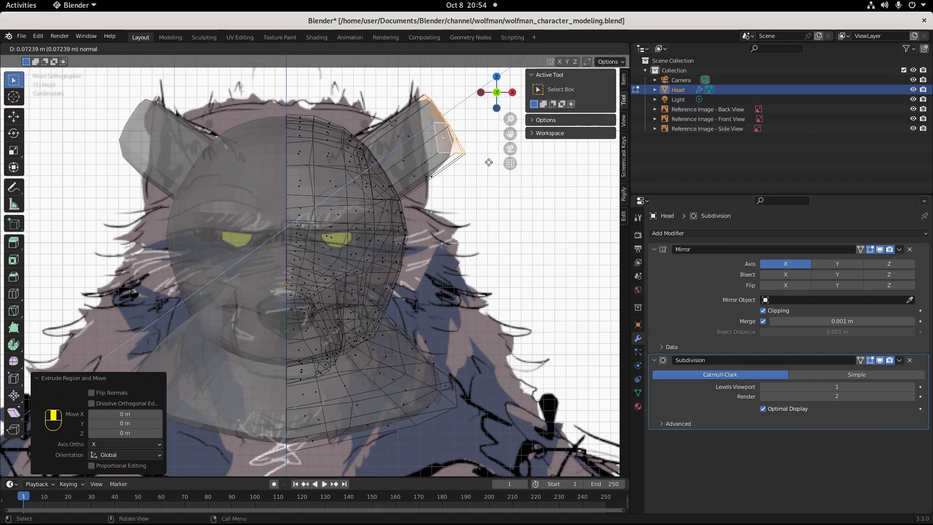
{"action": "left_click", "coordinate": [483, 171]}
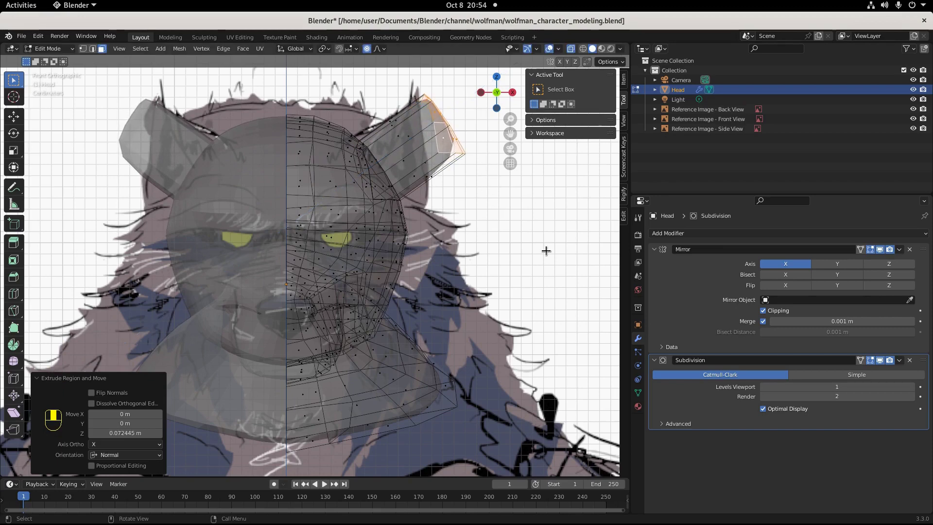
Scale the ear's end faces to 0.201 at proportional size 0.102, then move them -0.017376 m X, 0.019549 m Z at size 0.069.
{"action": "key", "text": "s"}
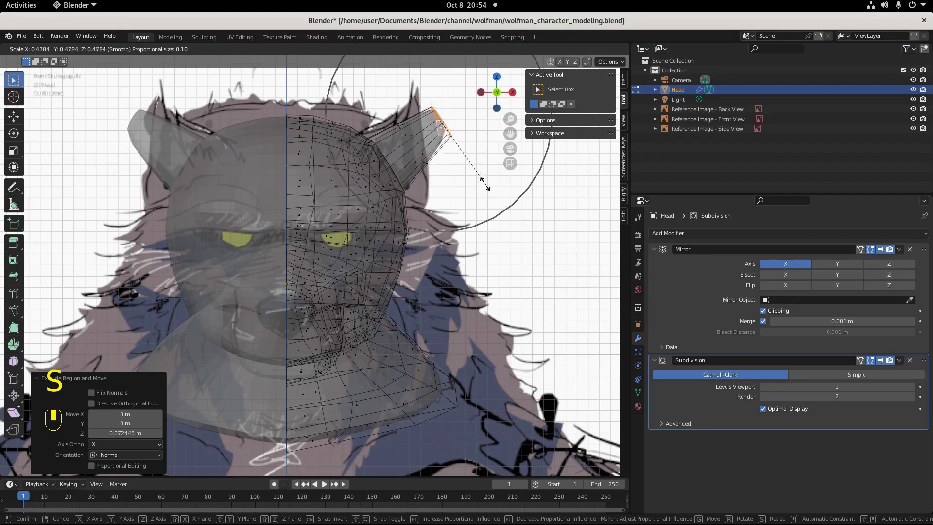
{"action": "left_click", "coordinate": [460, 143]}
{"action": "key", "text": "g"}
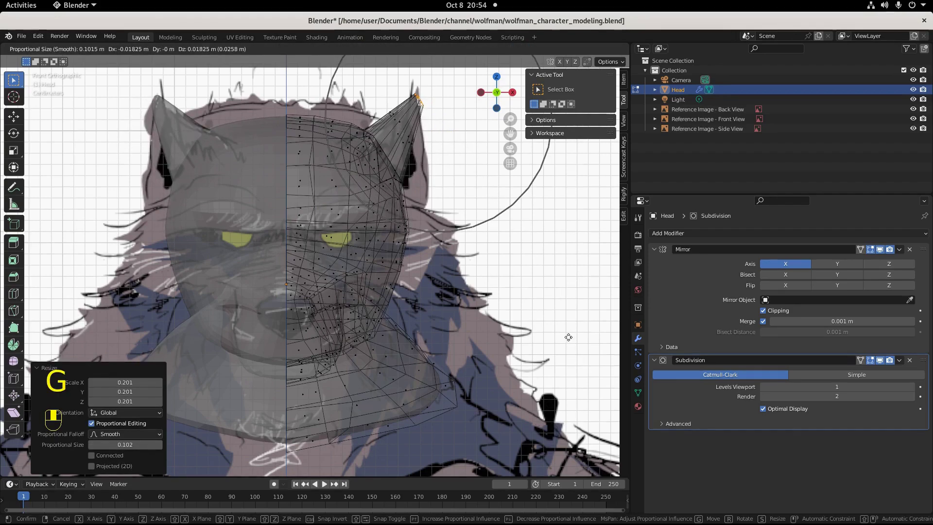
{"action": "scroll", "coordinate": [567, 339], "scroll_direction": "up", "scroll_amount": 2}
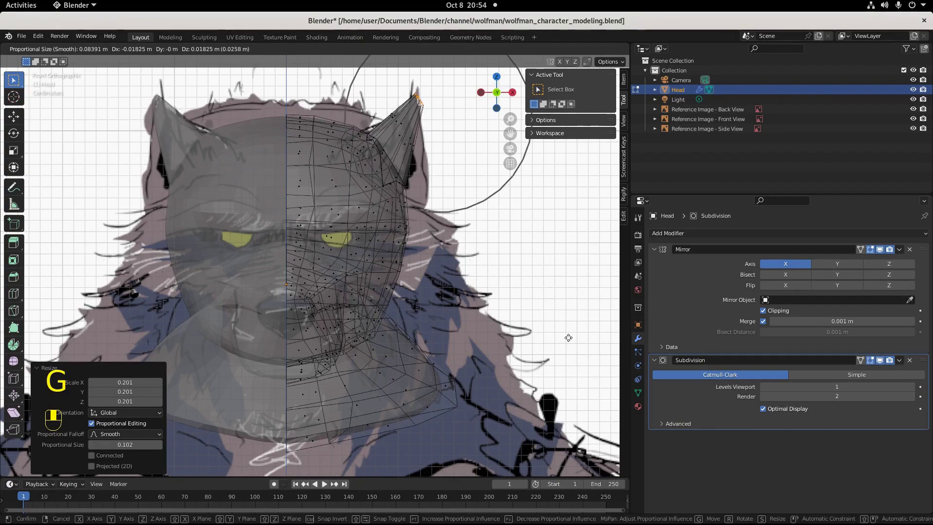
{"action": "scroll", "coordinate": [568, 338], "scroll_direction": "up", "scroll_amount": 1}
{"action": "scroll", "coordinate": [569, 337], "scroll_direction": "up", "scroll_amount": 1}
{"action": "left_click", "coordinate": [568, 336]}
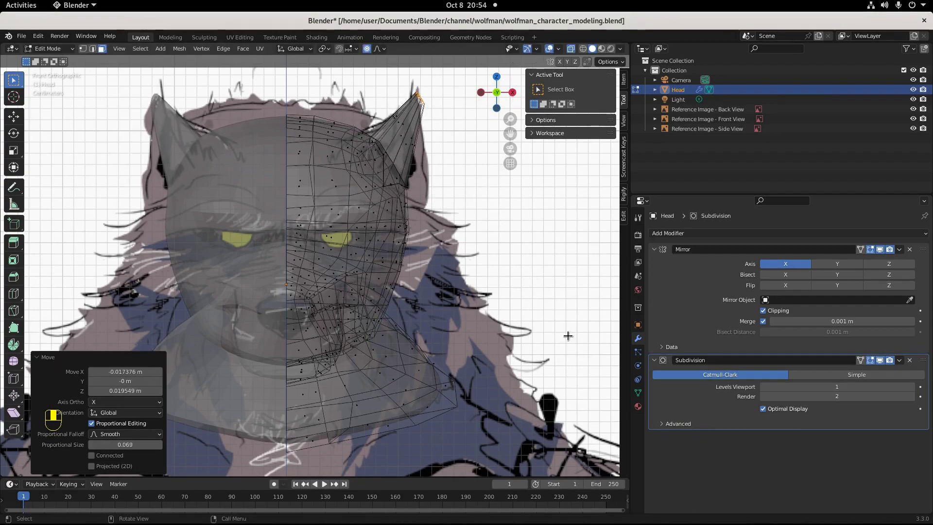
In side view, move the ear tip 0.024761 m in Y and 0.012598 m in Z with proportional size 0.112.
{"action": "key", "text": "KP_3"}
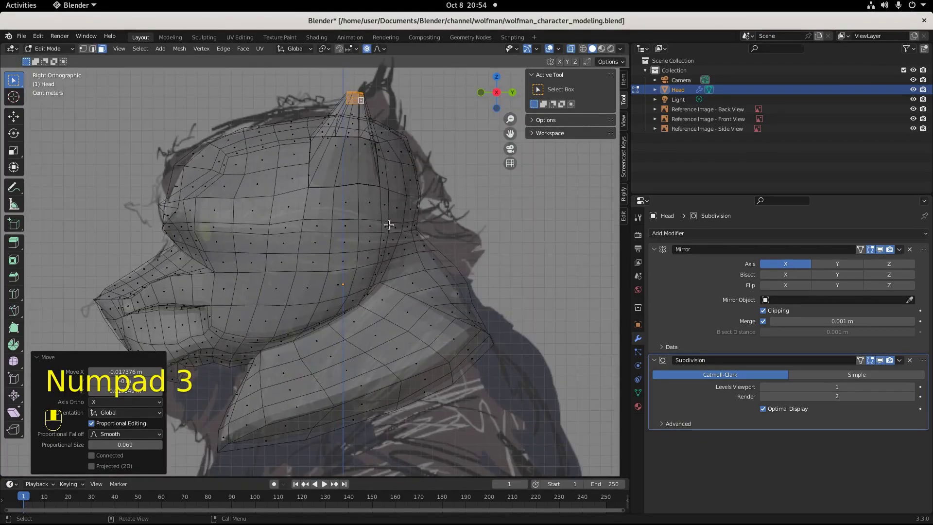
{"action": "key", "text": "g"}
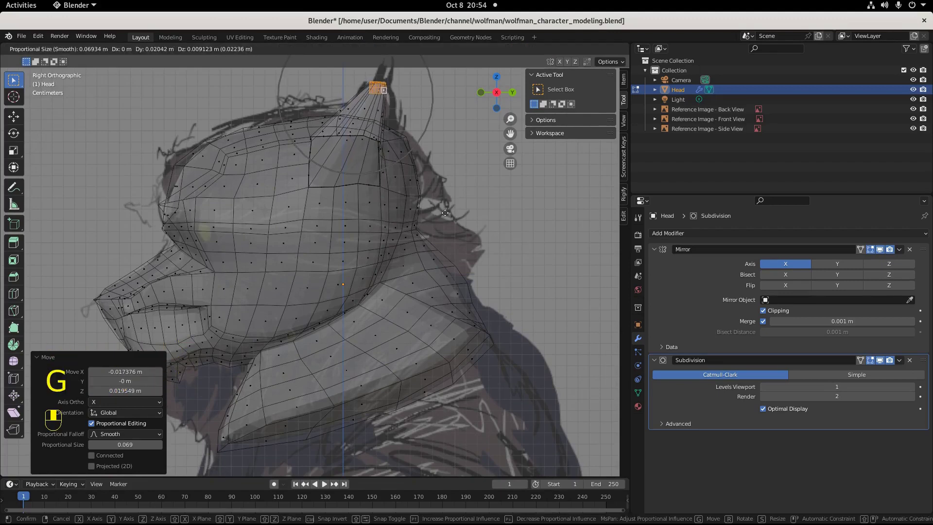
{"action": "scroll", "coordinate": [443, 213], "scroll_direction": "down", "scroll_amount": 4}
{"action": "scroll", "coordinate": [446, 211], "scroll_direction": "down", "scroll_amount": 1}
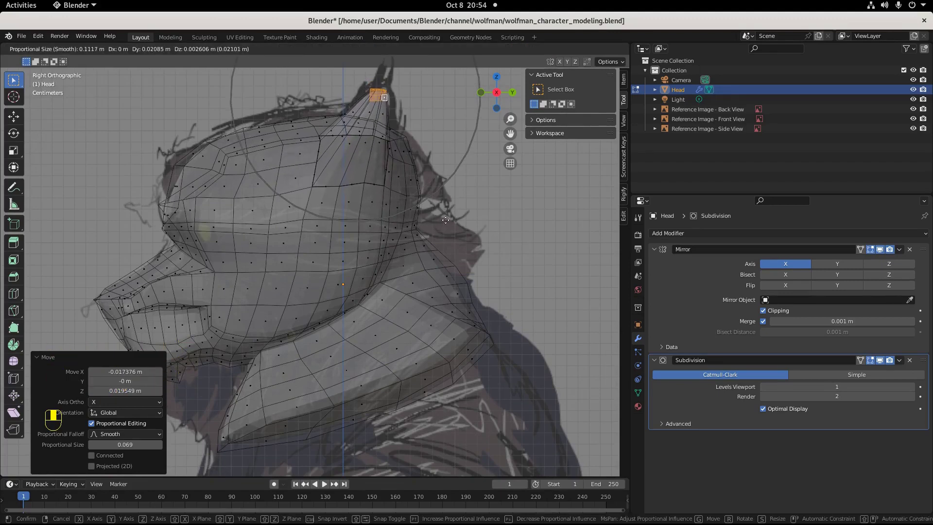
{"action": "left_click", "coordinate": [448, 209]}
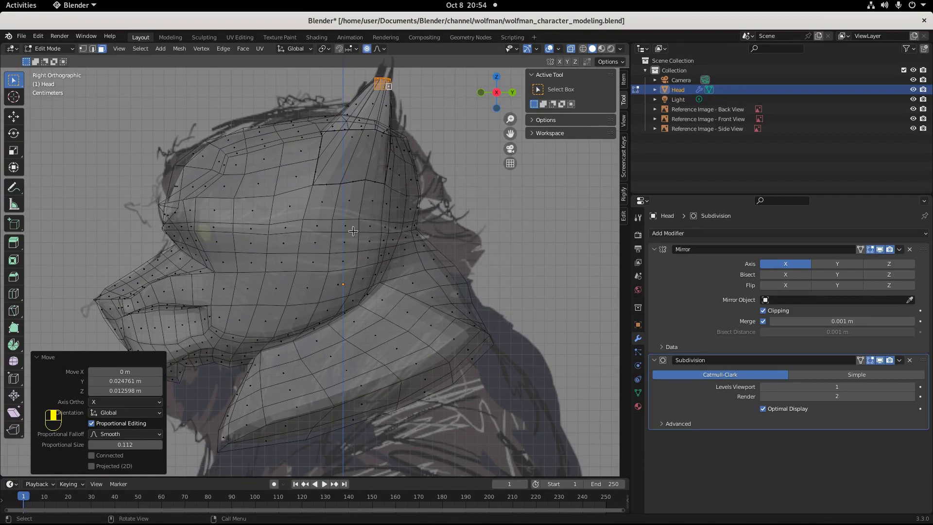
{"action": "middle_click_drag", "start_coordinate": [353, 231], "coordinate": [263, 202]}
{"action": "key", "text": "KP_3"}
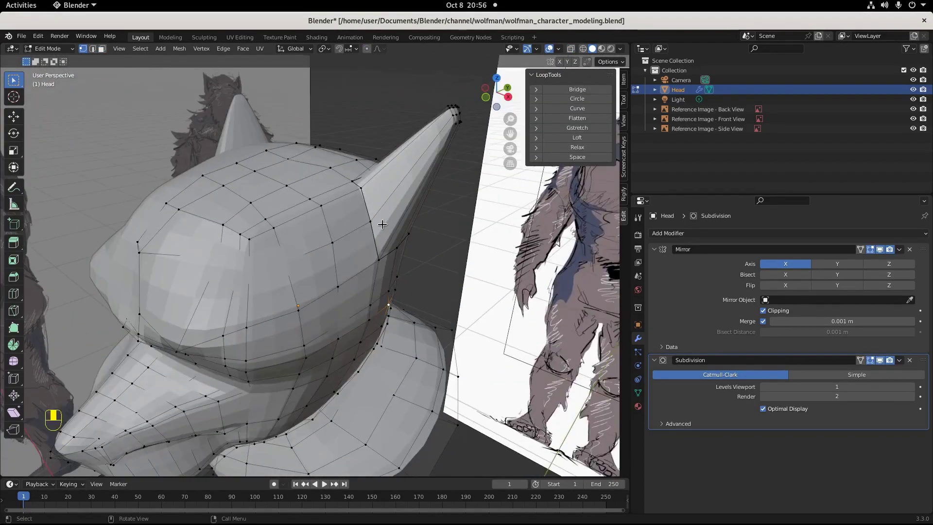
Add three loop cuts around the ear with slide factor 0.265 and move them about 0.004 m in X and -0.009 m in Z.
{"action": "key", "text": "KP_1"}
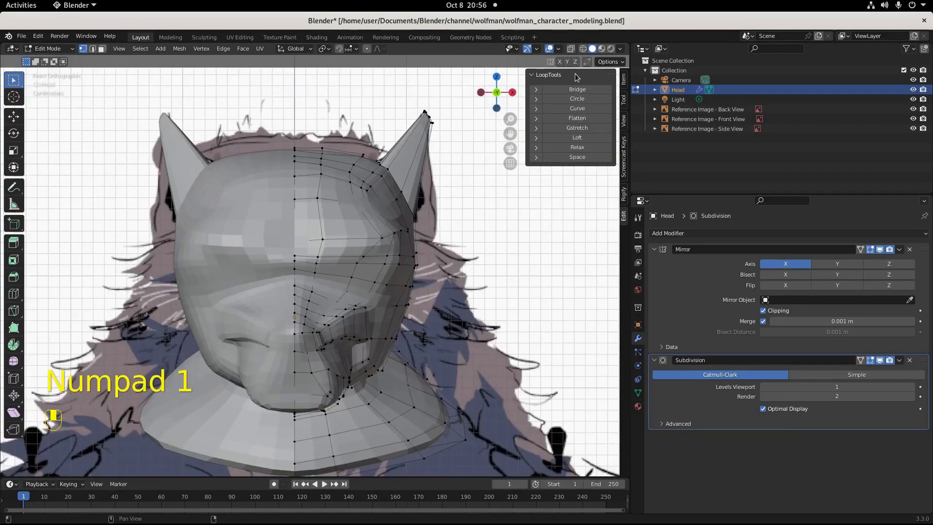
{"action": "key", "text": "alt+z"}
{"action": "key", "text": "ctrl+r"}
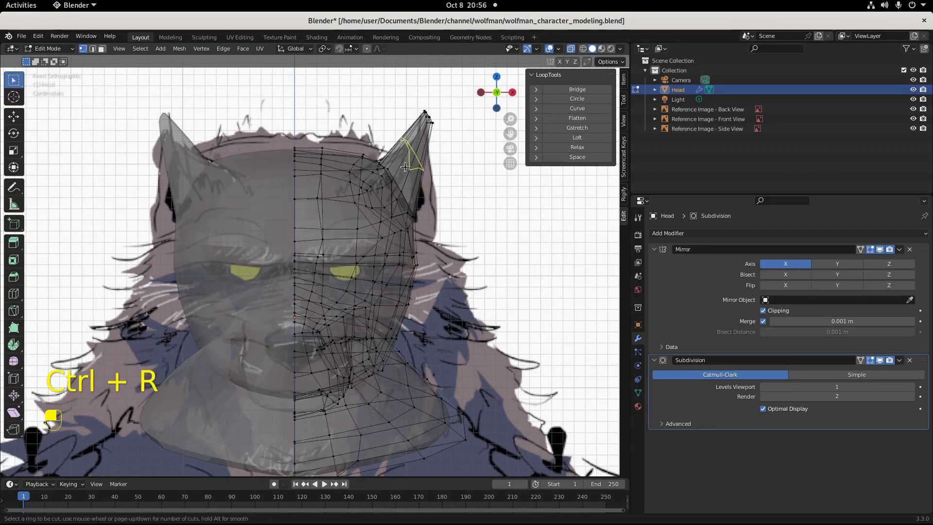
{"action": "scroll", "coordinate": [408, 167], "scroll_direction": "up", "scroll_amount": 2}
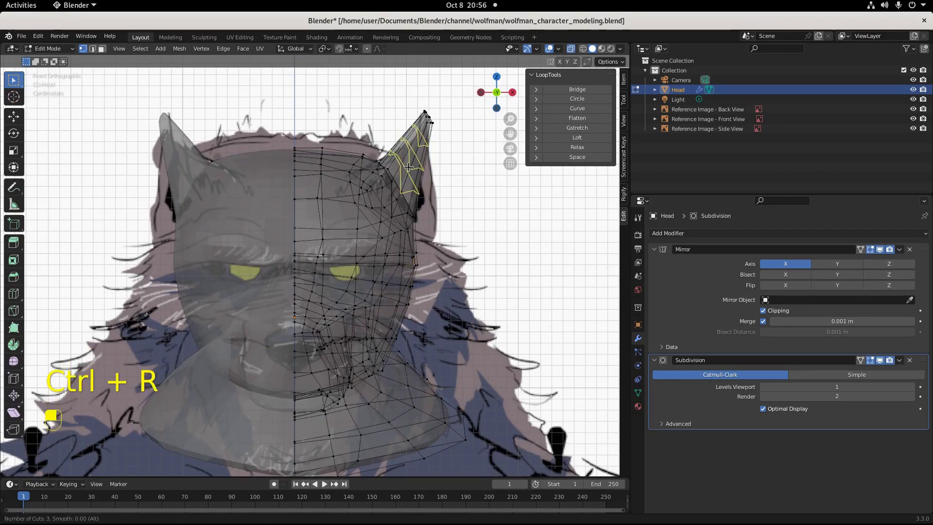
{"action": "left_click", "coordinate": [408, 167]}
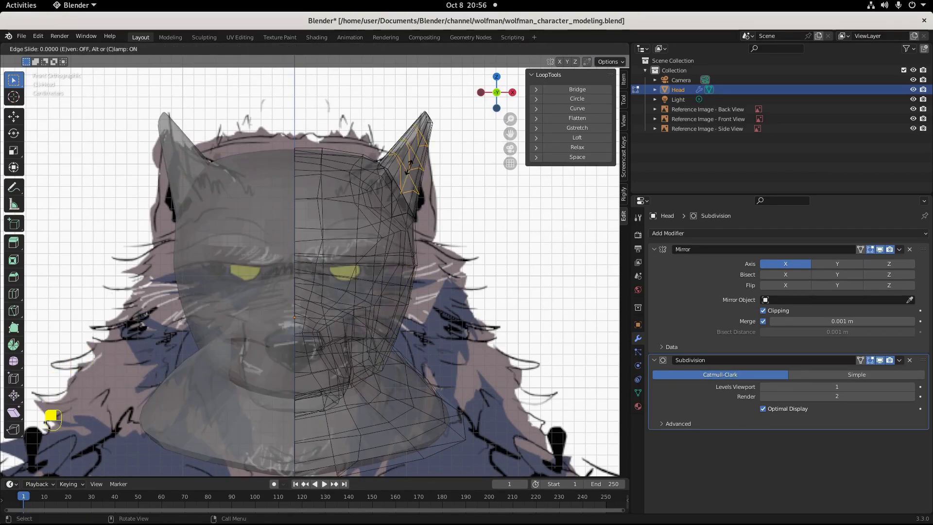
{"action": "left_click", "coordinate": [486, 211]}
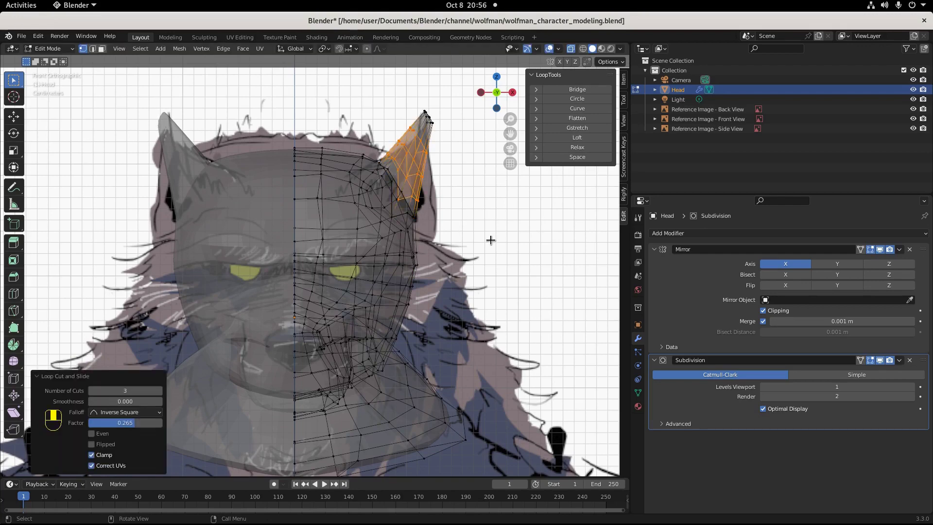
{"action": "key", "text": "g"}
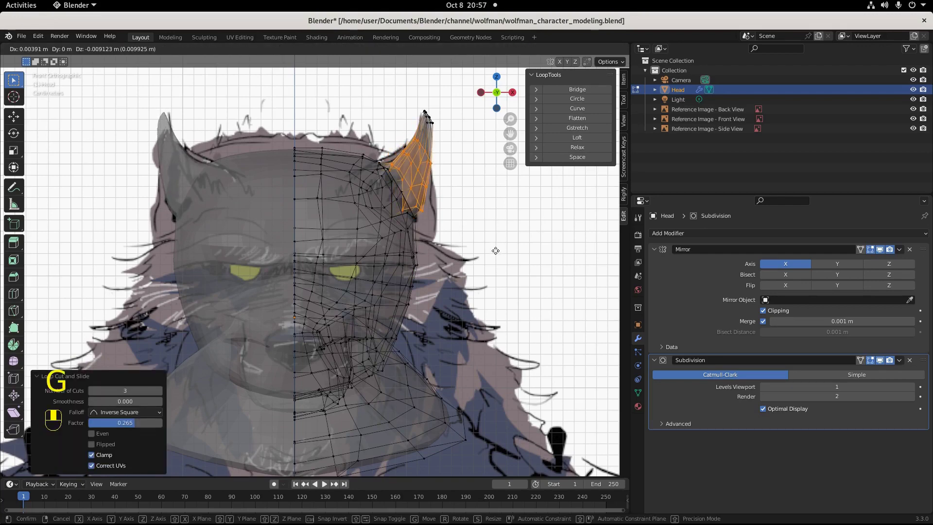
{"action": "left_click", "coordinate": [496, 250]}
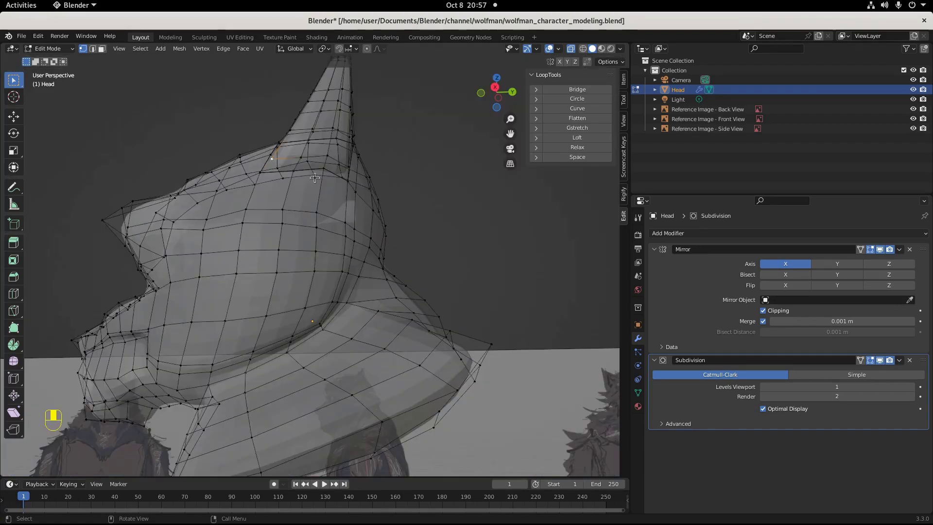
In Sculpt Mode, build up the lower base of the ear with the Draw brush at radius 71 px and strength 0.500.
{"action": "key", "text": "KP_3"}
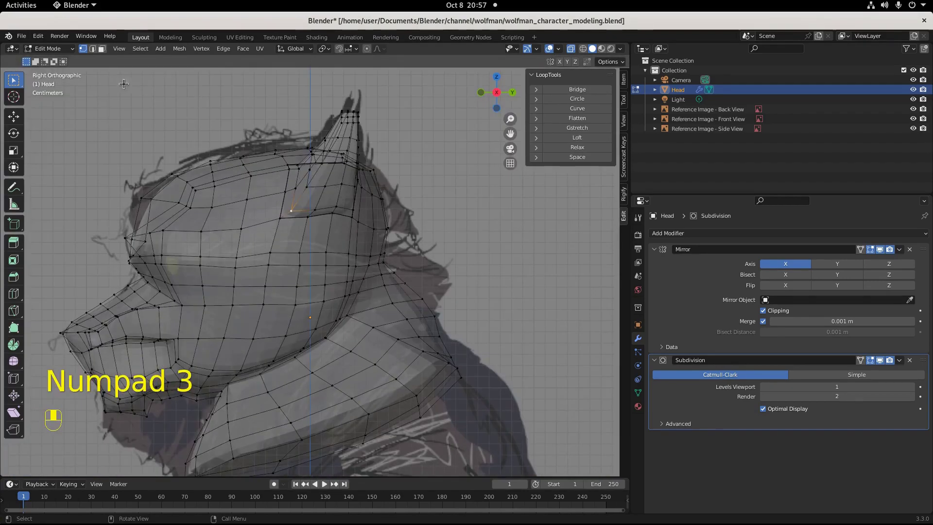
{"action": "left_click", "coordinate": [47, 50]}
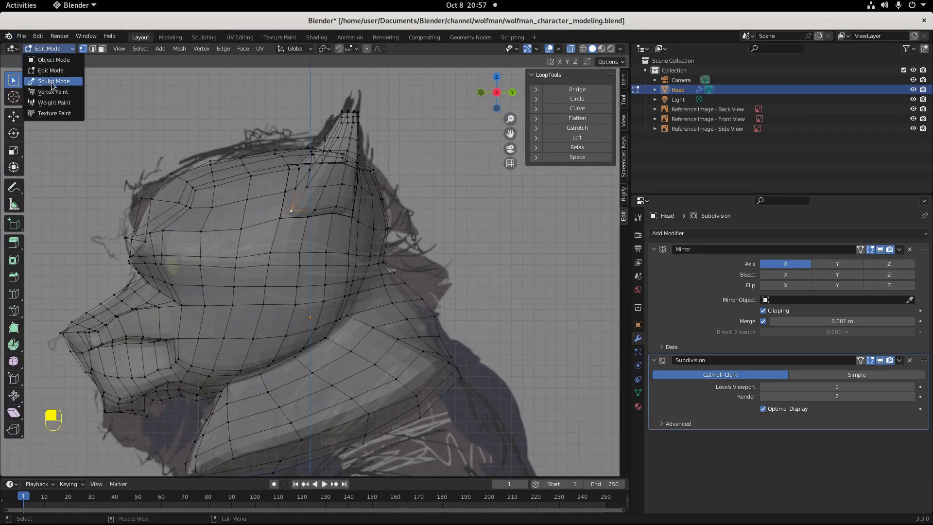
{"action": "left_click", "coordinate": [51, 80]}
{"action": "middle_click_drag", "start_coordinate": [293, 268], "coordinate": [270, 240]}
{"action": "scroll", "coordinate": [347, 263], "scroll_direction": "up", "scroll_amount": 2}
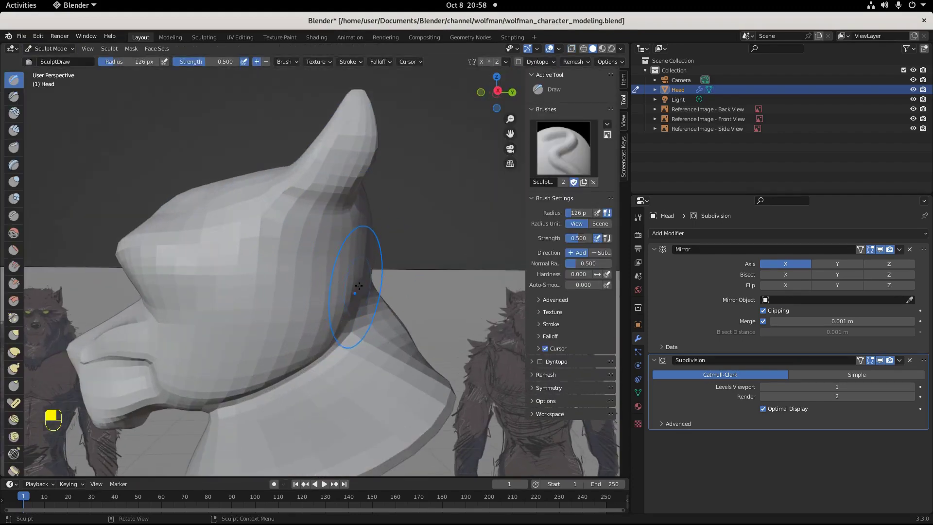
{"action": "key", "text": "f"}
{"action": "left_click", "coordinate": [327, 266]}
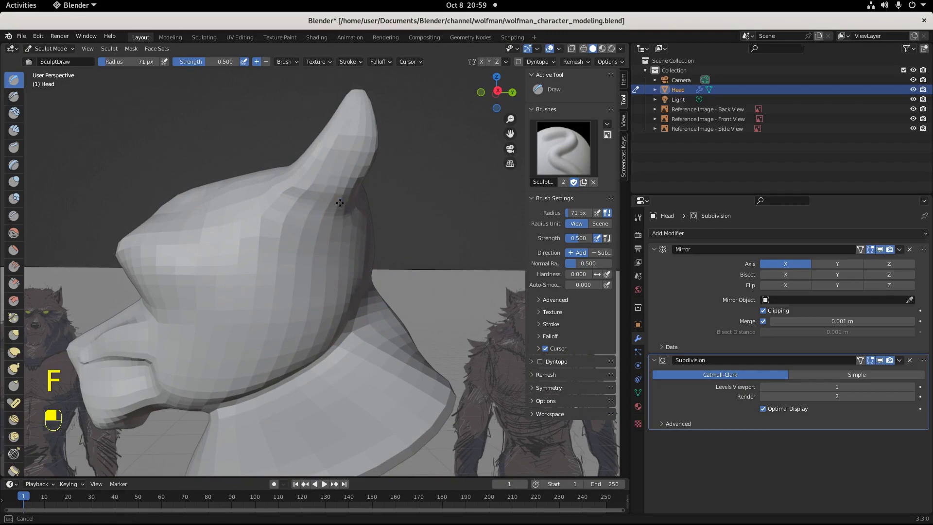
{"action": "mouse_move", "coordinate": [339, 202]}
{"action": "left_mouse_down"}
{"action": "mouse_move", "coordinate": [359, 166]}
{"action": "mouse_move", "coordinate": [347, 156]}
{"action": "mouse_move", "coordinate": [356, 169]}
{"action": "mouse_move", "coordinate": [313, 188]}
{"action": "left_mouse_up"}
{"action": "mouse_move", "coordinate": [312, 187]}
{"action": "middle_mouse_down"}
{"action": "mouse_move", "coordinate": [354, 286]}
{"action": "mouse_move", "coordinate": [457, 228]}
{"action": "middle_mouse_up"}
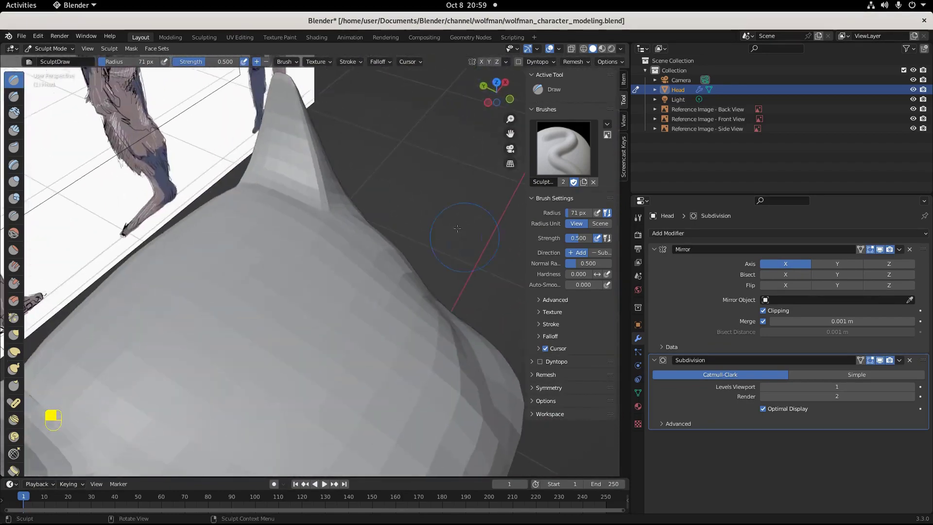
{"action": "middle_click_drag", "start_coordinate": [326, 285], "coordinate": [243, 238]}
{"action": "scroll", "coordinate": [133, 339], "scroll_direction": "up", "scroll_amount": 2}
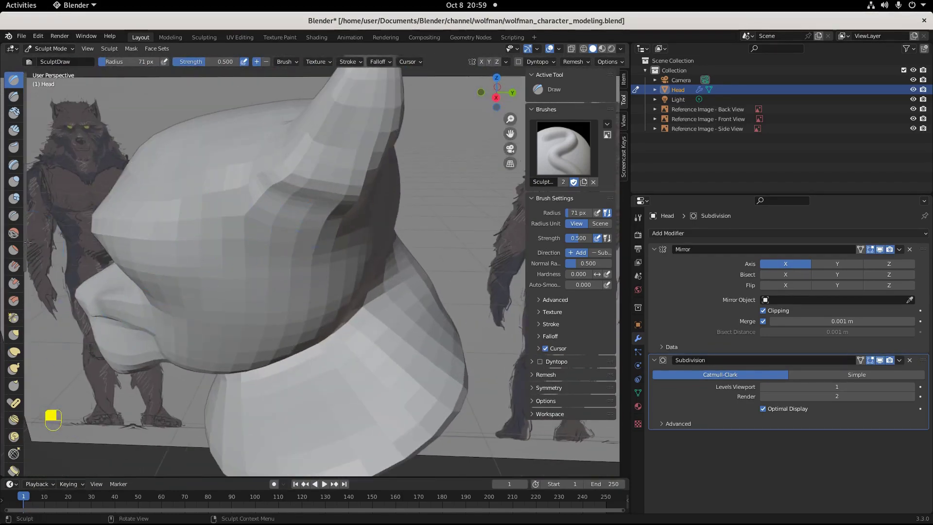
Smooth the surface around the ear's base with the Smooth brush at radius 71 px and strength 0.700.
{"action": "left_click", "coordinate": [14, 233]}
{"action": "scroll", "coordinate": [349, 148], "scroll_direction": "up", "scroll_amount": 3}
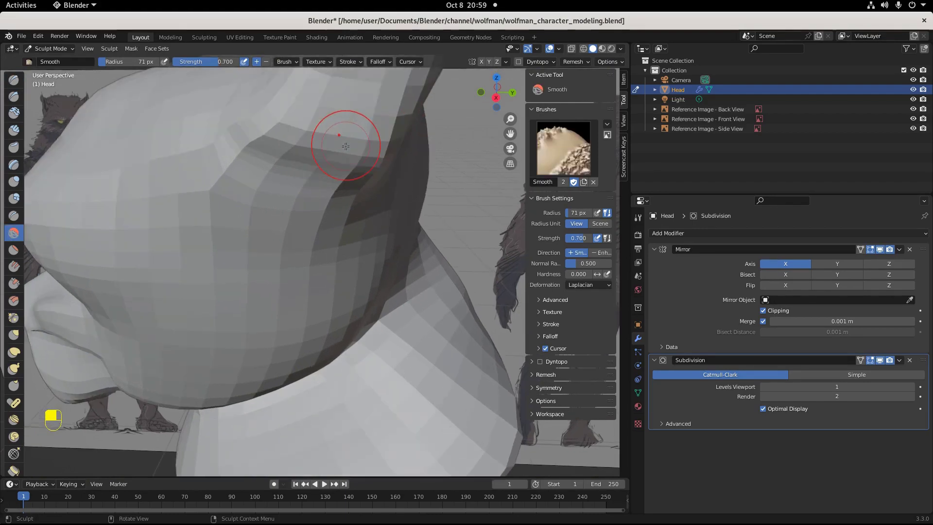
{"action": "scroll", "coordinate": [349, 147], "scroll_direction": "down", "scroll_amount": 2}
{"action": "scroll", "coordinate": [348, 148], "scroll_direction": "down", "scroll_amount": 4}
{"action": "middle_click_drag", "start_coordinate": [349, 147], "coordinate": [354, 219], "text": "shift"}
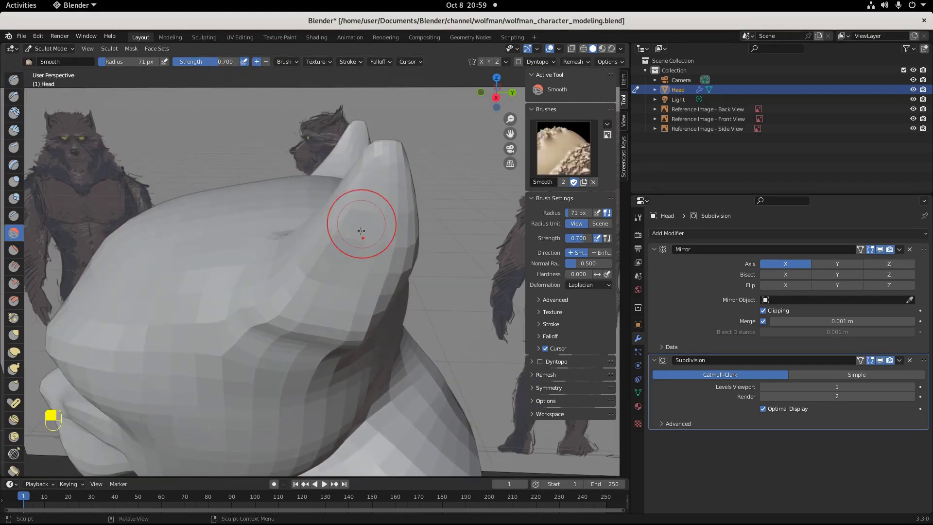
{"action": "mouse_move", "coordinate": [355, 286]}
{"action": "left_mouse_down"}
{"action": "mouse_move", "coordinate": [394, 287]}
{"action": "mouse_move", "coordinate": [364, 193]}
{"action": "mouse_move", "coordinate": [324, 324]}
{"action": "mouse_move", "coordinate": [335, 330]}
{"action": "mouse_move", "coordinate": [362, 255]}
{"action": "mouse_move", "coordinate": [286, 256]}
{"action": "left_mouse_up"}
Build up the front rim of the ear down to its base with the Draw brush at strength 0.500.
{"action": "left_click", "coordinate": [13, 81]}
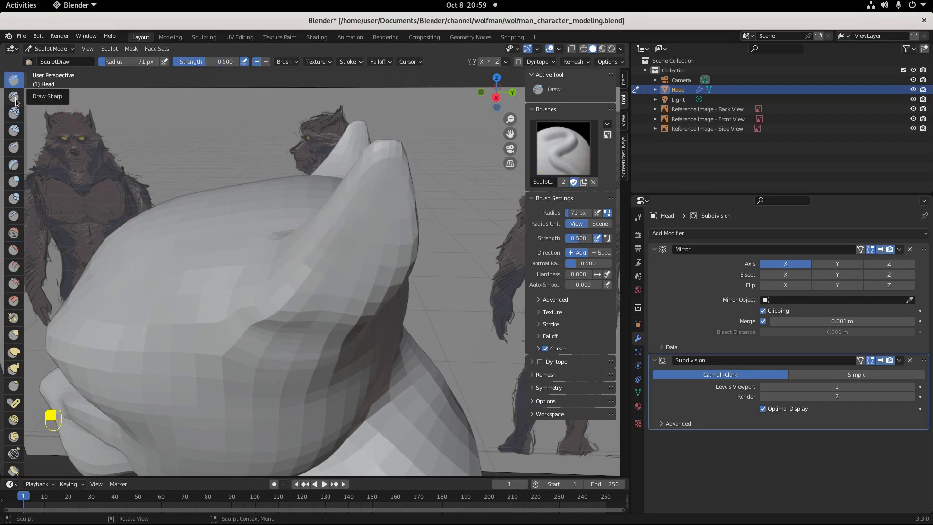
{"action": "mouse_move", "coordinate": [296, 260]}
{"action": "left_mouse_down"}
{"action": "mouse_move", "coordinate": [273, 286]}
{"action": "mouse_move", "coordinate": [364, 194]}
{"action": "mouse_move", "coordinate": [355, 187]}
{"action": "mouse_move", "coordinate": [327, 226]}
{"action": "mouse_move", "coordinate": [276, 326]}
{"action": "left_mouse_up"}
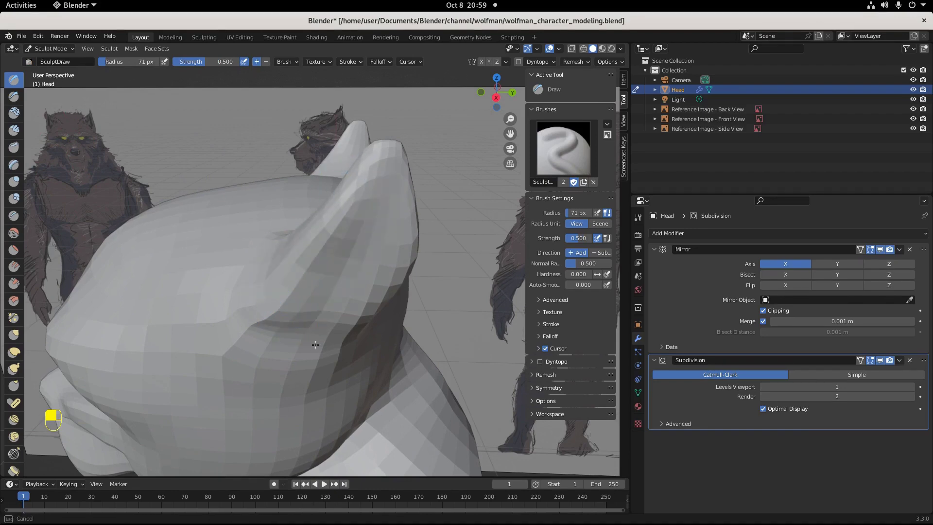
{"action": "middle_click_drag", "start_coordinate": [315, 344], "coordinate": [327, 293]}
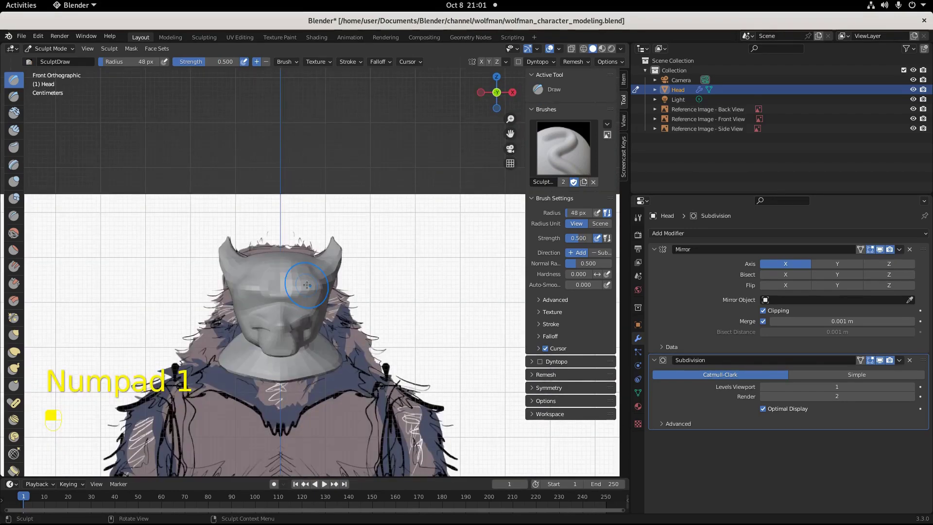
Turn on X-ray in front view to compare the sculpted ears with the reference image.
{"action": "left_click", "coordinate": [571, 49]}
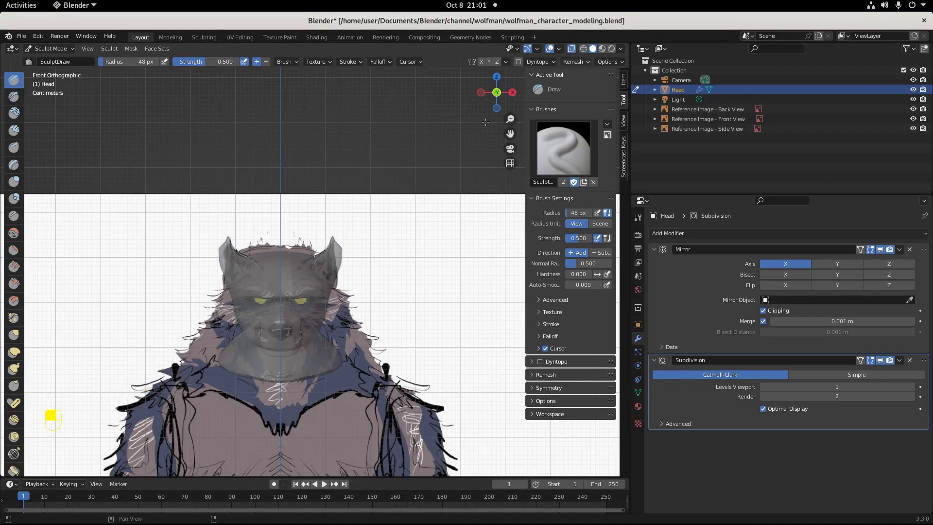
{"action": "scroll", "coordinate": [316, 272], "scroll_direction": "up", "scroll_amount": 5}
{"action": "key", "text": "KP_1"}
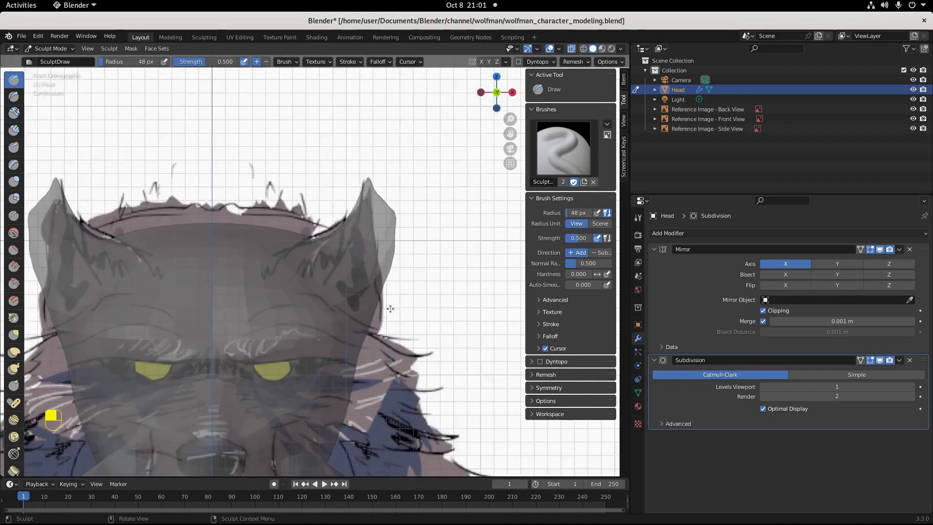
Pull the ear's outer edge inward to match the front reference with the Snake Hook brush at radius 109 px and strength 1.000.
{"action": "left_click", "coordinate": [14, 250]}
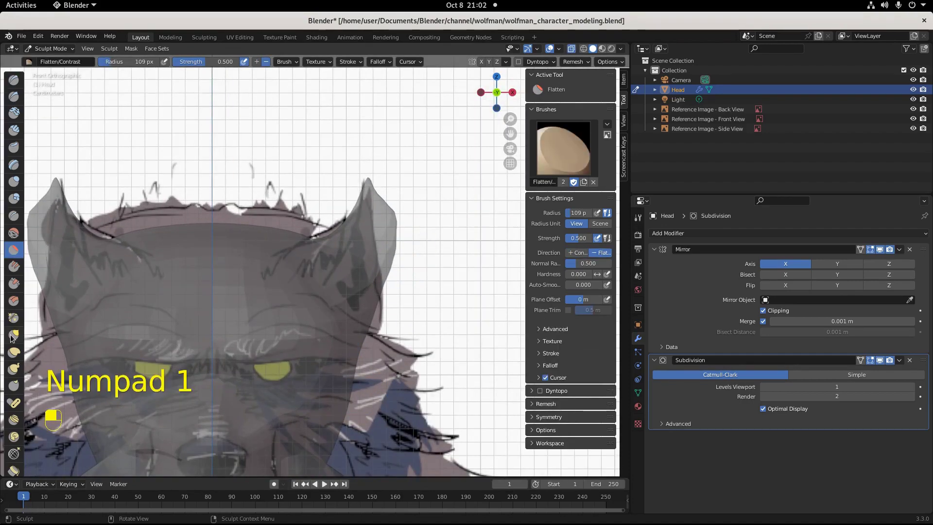
{"action": "left_click", "coordinate": [14, 368]}
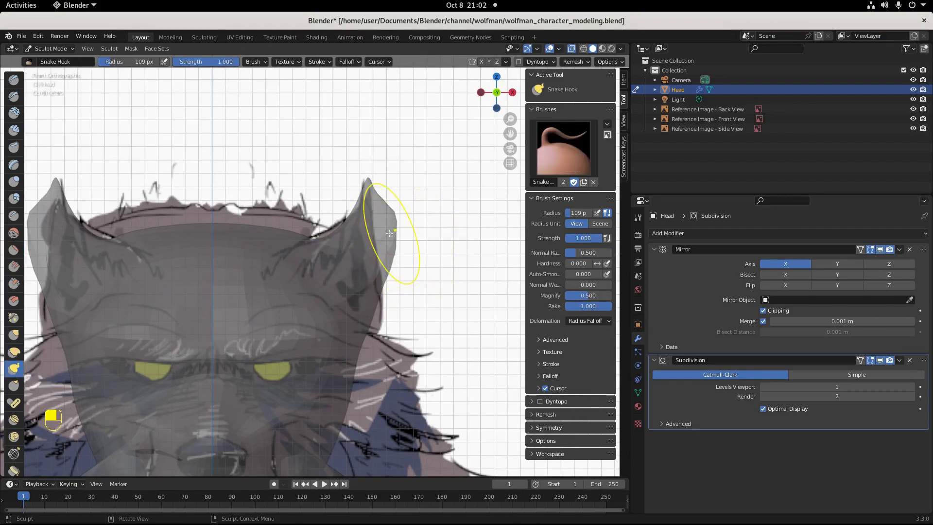
{"action": "mouse_move", "coordinate": [390, 233]}
{"action": "left_mouse_down"}
{"action": "mouse_move", "coordinate": [373, 237]}
{"action": "mouse_move", "coordinate": [383, 264]}
{"action": "mouse_move", "coordinate": [384, 225]}
{"action": "mouse_move", "coordinate": [372, 207]}
{"action": "mouse_move", "coordinate": [381, 229]}
{"action": "mouse_move", "coordinate": [344, 245]}
{"action": "mouse_move", "coordinate": [331, 227]}
{"action": "mouse_move", "coordinate": [369, 243]}
{"action": "mouse_move", "coordinate": [376, 268]}
{"action": "left_mouse_up"}
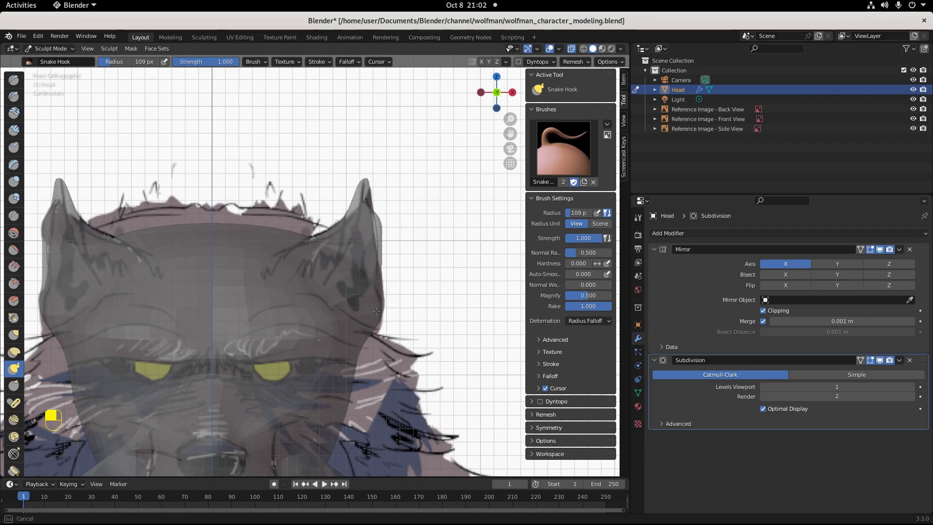
{"action": "left_click_drag", "start_coordinate": [376, 311], "coordinate": [376, 313]}
Reshape the ear's front base in right side view with the Snake Hook brush.
{"action": "mouse_move", "coordinate": [377, 313]}
{"action": "middle_mouse_down"}
{"action": "mouse_move", "coordinate": [370, 395]}
{"action": "mouse_move", "coordinate": [288, 349]}
{"action": "middle_mouse_up"}
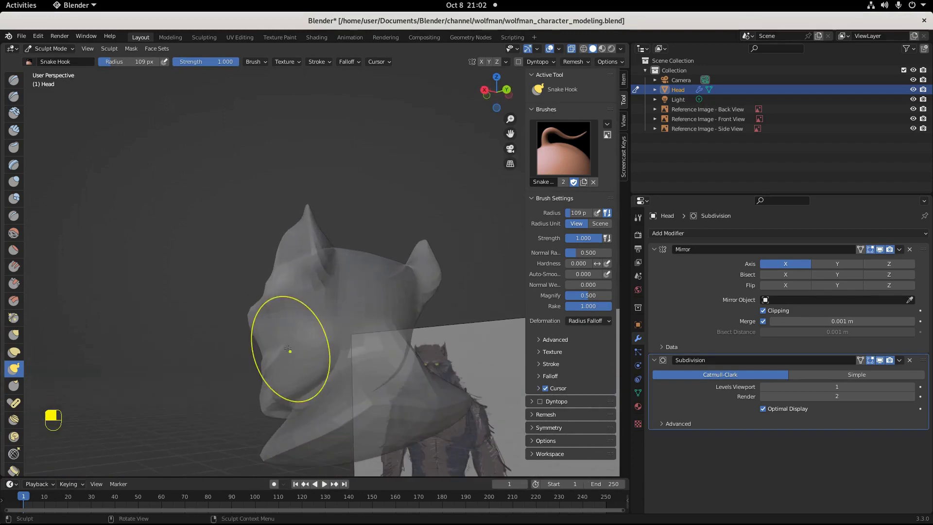
{"action": "key", "text": "KP_3"}
{"action": "scroll", "coordinate": [310, 358], "scroll_direction": "up", "scroll_amount": 2}
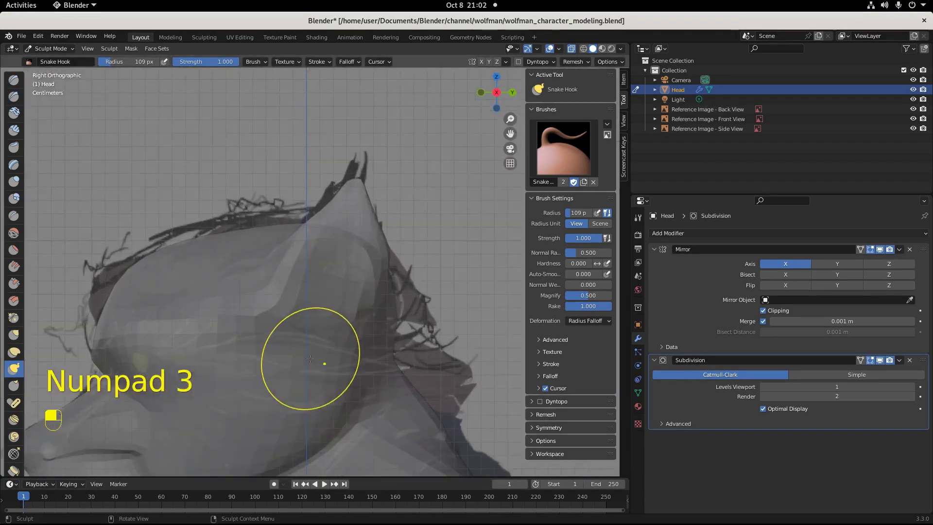
{"action": "scroll", "coordinate": [308, 355], "scroll_direction": "up", "scroll_amount": 1}
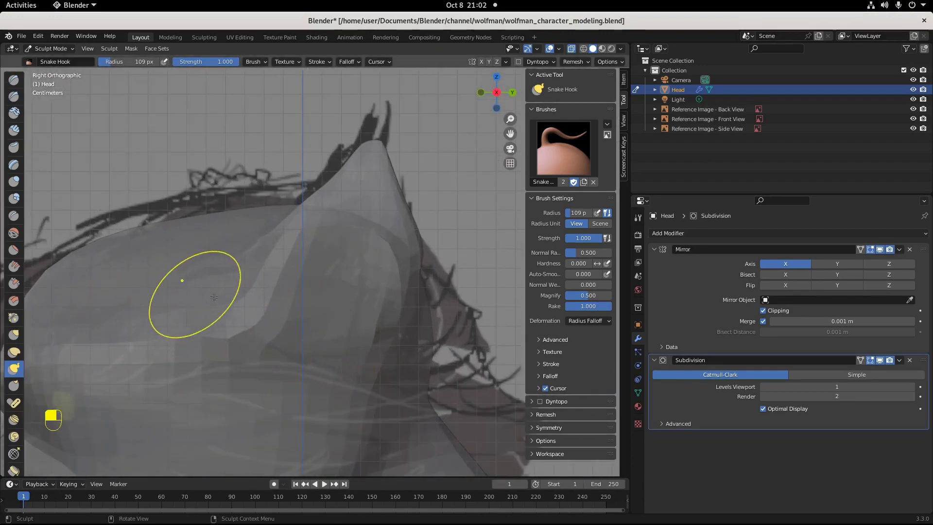
{"action": "mouse_move", "coordinate": [214, 297]}
{"action": "left_mouse_down"}
{"action": "mouse_move", "coordinate": [288, 340]}
{"action": "mouse_move", "coordinate": [252, 290]}
{"action": "mouse_move", "coordinate": [175, 288]}
{"action": "mouse_move", "coordinate": [246, 324]}
{"action": "mouse_move", "coordinate": [295, 310]}
{"action": "mouse_move", "coordinate": [256, 276]}
{"action": "mouse_move", "coordinate": [245, 324]}
{"action": "mouse_move", "coordinate": [202, 280]}
{"action": "mouse_move", "coordinate": [210, 301]}
{"action": "mouse_move", "coordinate": [219, 285]}
{"action": "mouse_move", "coordinate": [258, 265]}
{"action": "left_mouse_up"}
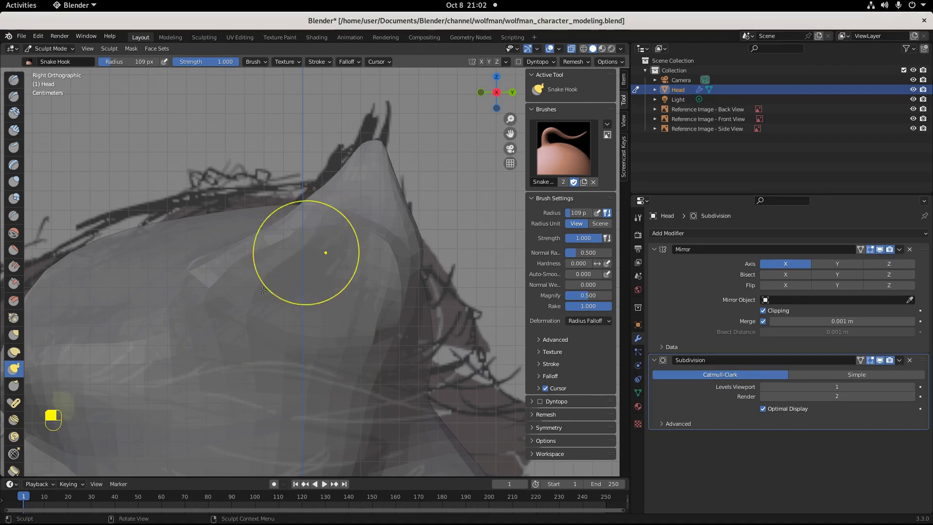
Adjust the surface of the temple and the side of the head below the ear with Snake Hook strokes in side view.
{"action": "mouse_move", "coordinate": [191, 346]}
{"action": "left_mouse_down"}
{"action": "mouse_move", "coordinate": [170, 332]}
{"action": "mouse_move", "coordinate": [161, 343]}
{"action": "mouse_move", "coordinate": [134, 339]}
{"action": "left_mouse_up"}
{"action": "mouse_move", "coordinate": [133, 339]}
{"action": "left_mouse_down"}
{"action": "mouse_move", "coordinate": [118, 324]}
{"action": "mouse_move", "coordinate": [85, 331]}
{"action": "mouse_move", "coordinate": [73, 345]}
{"action": "left_mouse_up"}
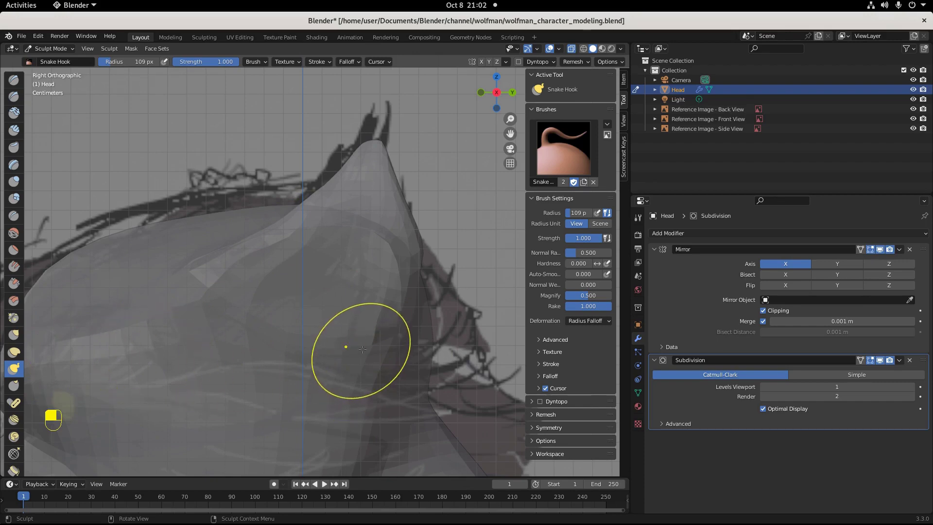
{"action": "mouse_move", "coordinate": [345, 345]}
{"action": "left_mouse_down"}
{"action": "mouse_move", "coordinate": [385, 342]}
{"action": "mouse_move", "coordinate": [401, 280]}
{"action": "left_mouse_up"}
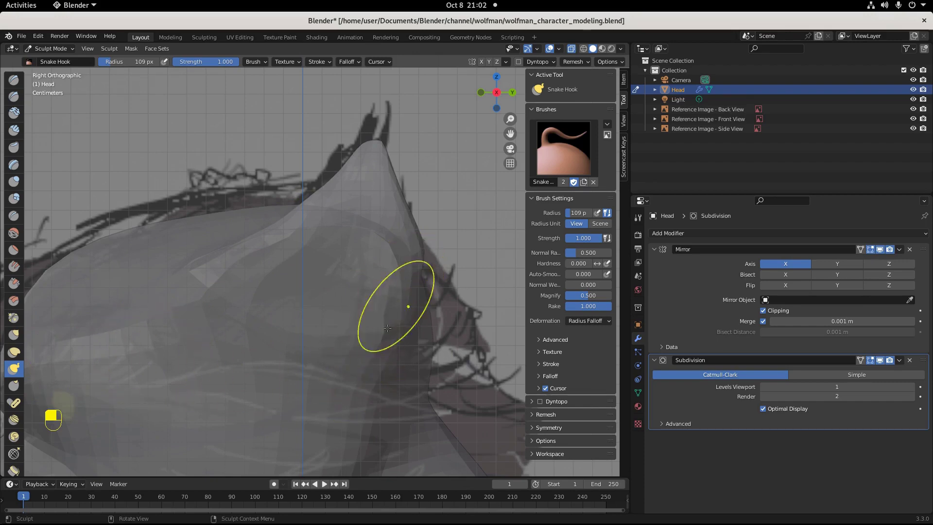
{"action": "scroll", "coordinate": [369, 386], "scroll_direction": "down", "scroll_amount": 1}
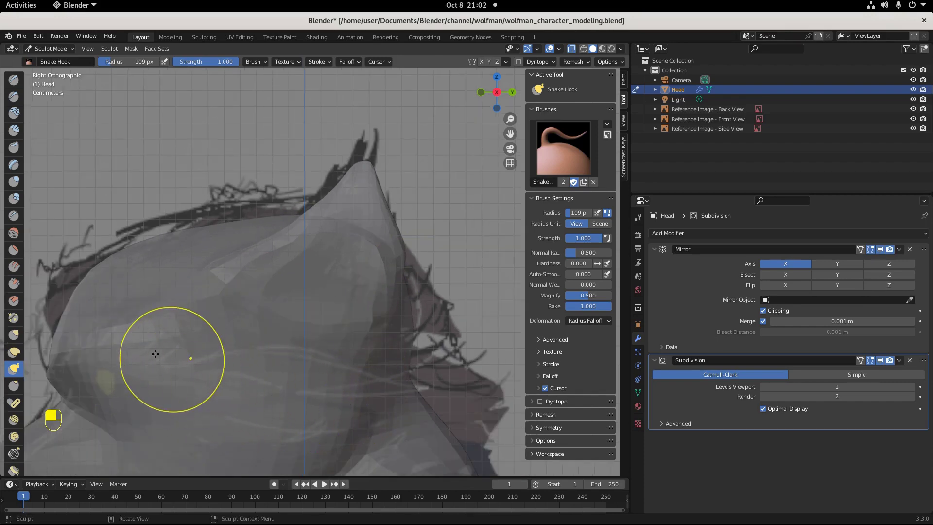
{"action": "mouse_move", "coordinate": [170, 349]}
{"action": "left_mouse_down"}
{"action": "mouse_move", "coordinate": [138, 349]}
{"action": "mouse_move", "coordinate": [192, 381]}
{"action": "left_mouse_up"}
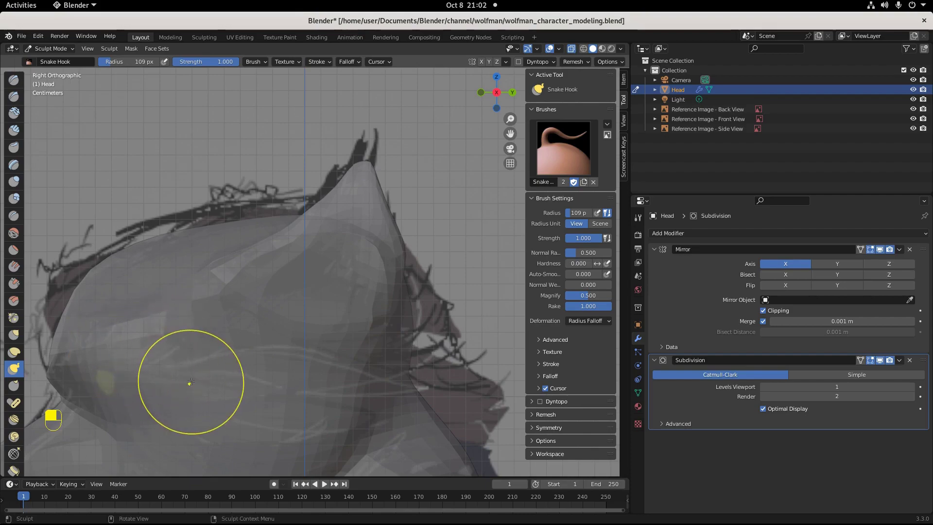
Build up the crease where the ear joins the back of the head with the Draw brush at radius 109 px and strength 0.500.
{"action": "middle_click_drag", "start_coordinate": [192, 382], "coordinate": [292, 343], "text": "shift"}
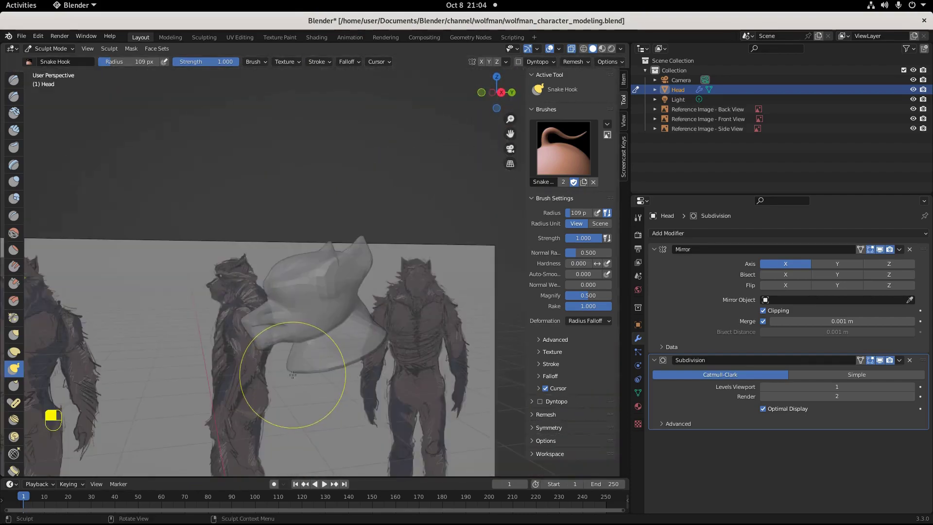
{"action": "middle_click_drag", "start_coordinate": [281, 375], "coordinate": [427, 400]}
{"action": "mouse_move", "coordinate": [341, 373]}
{"action": "middle_mouse_down"}
{"action": "mouse_move", "coordinate": [186, 388]}
{"action": "mouse_move", "coordinate": [333, 344]}
{"action": "middle_mouse_up"}
{"action": "scroll", "coordinate": [436, 359], "scroll_direction": "up", "scroll_amount": 5}
{"action": "scroll", "coordinate": [430, 346], "scroll_direction": "up", "scroll_amount": 2}
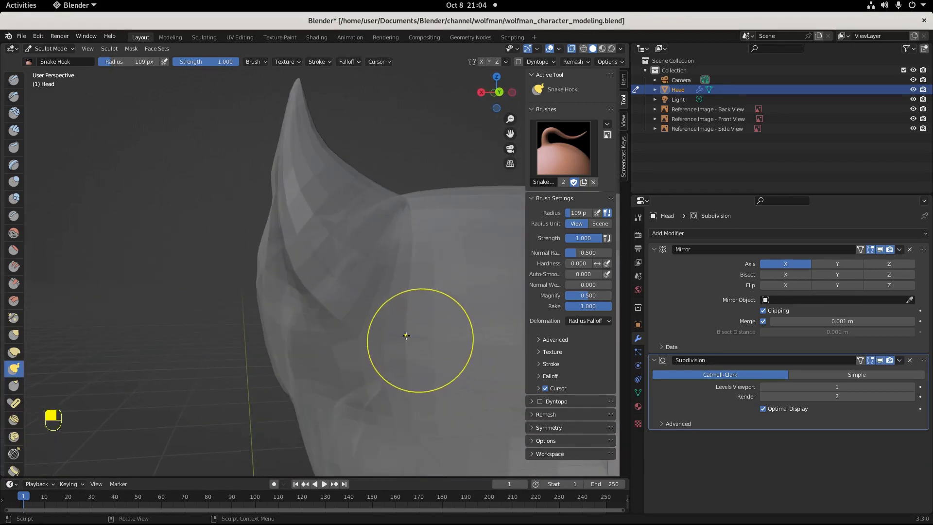
{"action": "middle_click_drag", "start_coordinate": [422, 333], "coordinate": [291, 333]}
{"action": "key", "text": "x"}
{"action": "mouse_move", "coordinate": [269, 278]}
{"action": "middle_mouse_down"}
{"action": "mouse_move", "coordinate": [386, 322]}
{"action": "mouse_move", "coordinate": [385, 333]}
{"action": "mouse_move", "coordinate": [361, 282]}
{"action": "middle_mouse_up"}
{"action": "mouse_move", "coordinate": [361, 282]}
{"action": "left_mouse_down"}
{"action": "mouse_move", "coordinate": [354, 259]}
{"action": "mouse_move", "coordinate": [380, 235]}
{"action": "mouse_move", "coordinate": [388, 270]}
{"action": "left_mouse_up"}
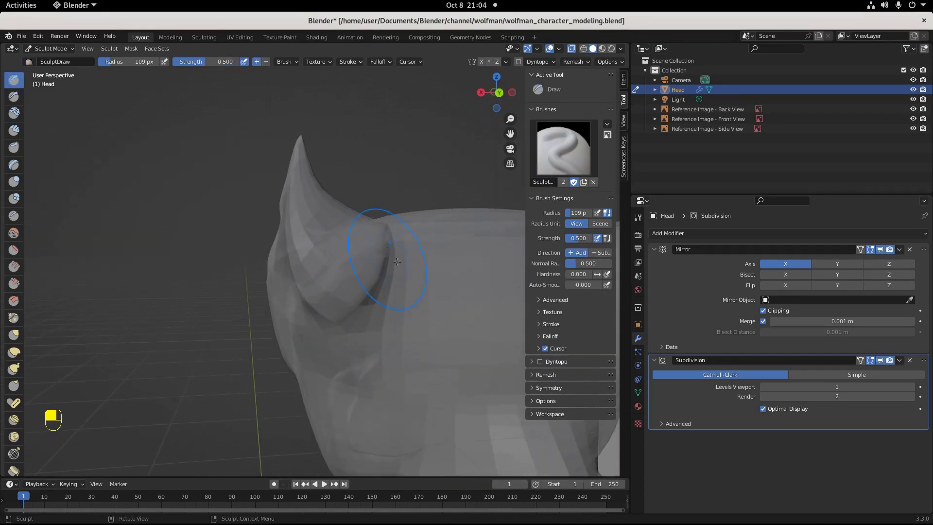
Add more volume at the junction between the ear and head with the Draw brush and compare the shape with the side reference.
{"action": "middle_click_drag", "start_coordinate": [389, 270], "coordinate": [349, 268]}
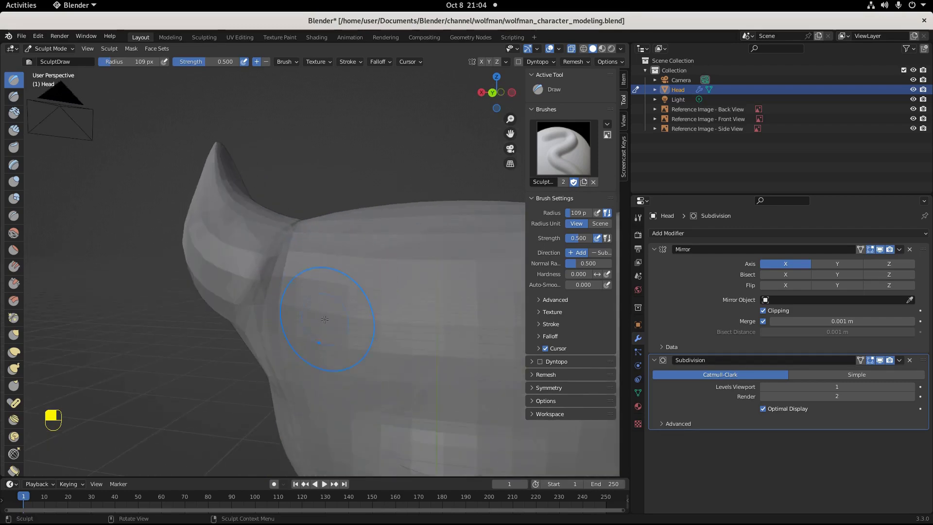
{"action": "mouse_move", "coordinate": [322, 301]}
{"action": "middle_mouse_down"}
{"action": "mouse_move", "coordinate": [367, 251]}
{"action": "mouse_move", "coordinate": [500, 255]}
{"action": "middle_mouse_up"}
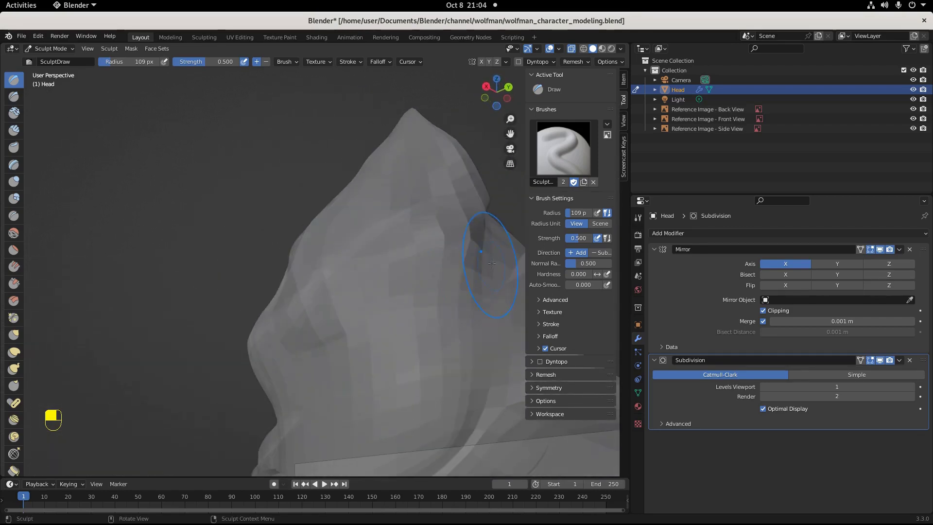
{"action": "left_click_drag", "start_coordinate": [503, 256], "coordinate": [491, 263]}
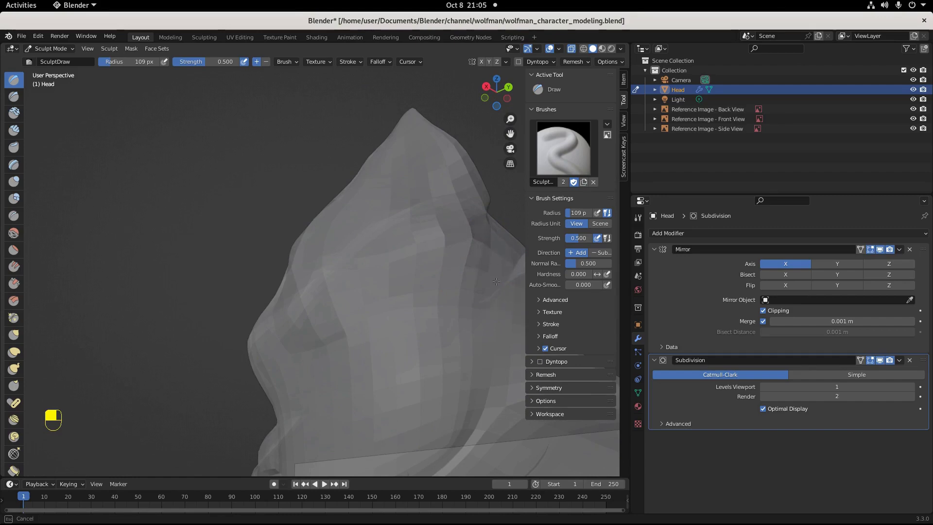
{"action": "middle_click_drag", "start_coordinate": [493, 289], "coordinate": [452, 246]}
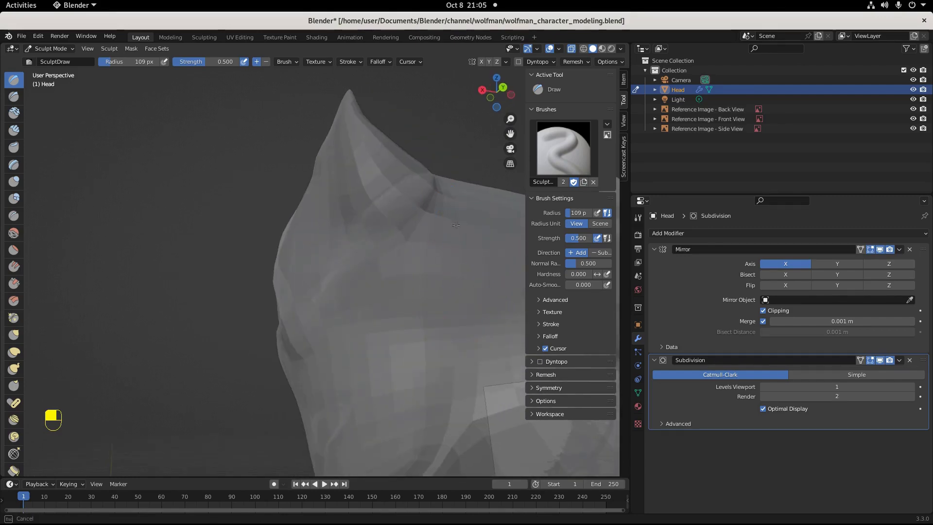
{"action": "key", "text": "KP_3"}
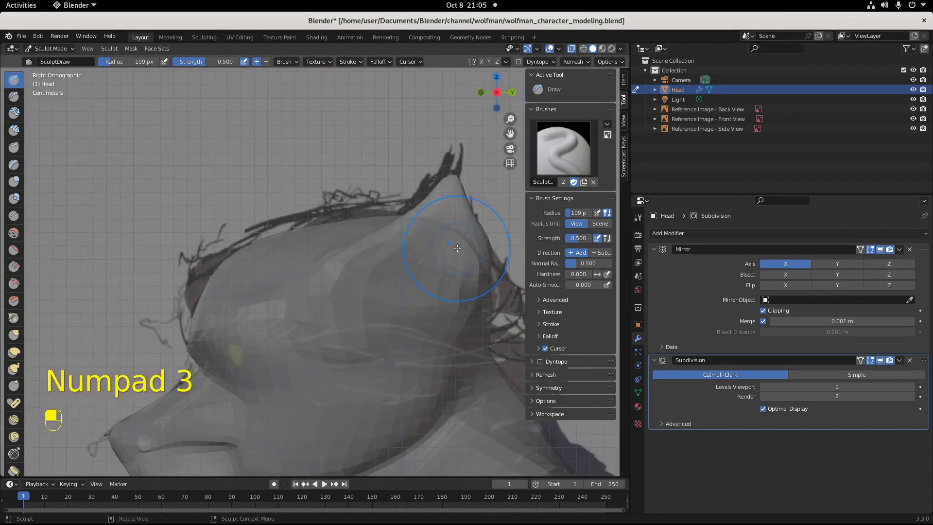
{"action": "mouse_move", "coordinate": [448, 246]}
{"action": "middle_mouse_down"}
{"action": "mouse_move", "coordinate": [396, 281]}
{"action": "mouse_move", "coordinate": [409, 367]}
{"action": "mouse_move", "coordinate": [454, 376]}
{"action": "middle_mouse_up"}
{"action": "key", "text": "KP_1"}
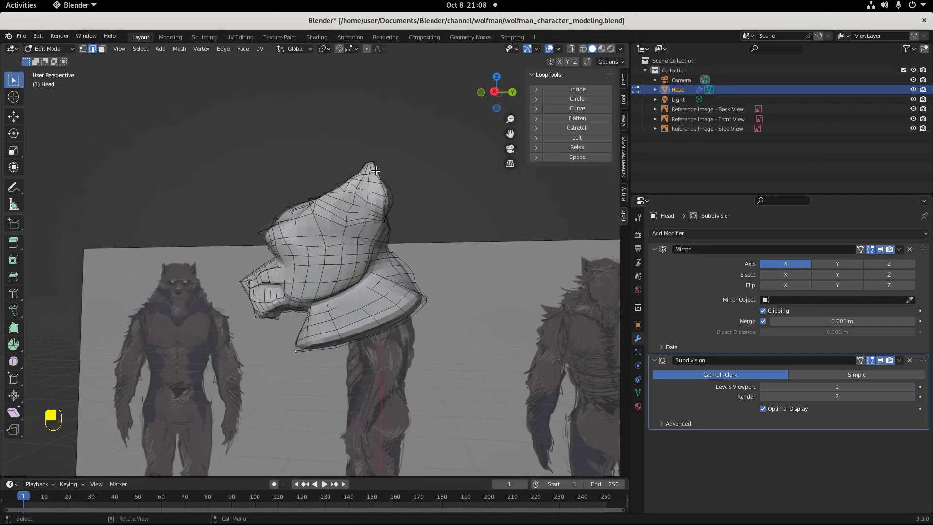
Round the selected bottom edge loop of the neck with the LoopTools Circle operation.
{"action": "middle_click_drag", "start_coordinate": [375, 170], "coordinate": [398, 236]}
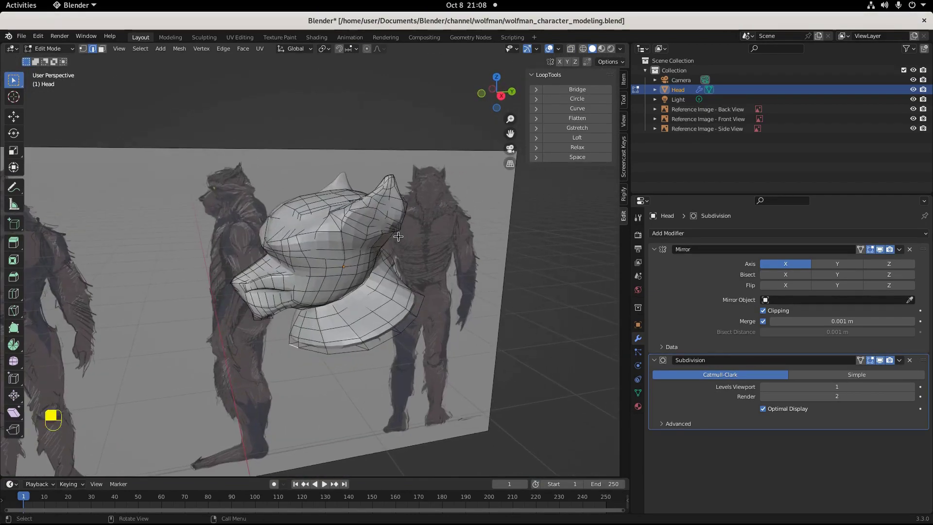
{"action": "key", "text": "KP_1"}
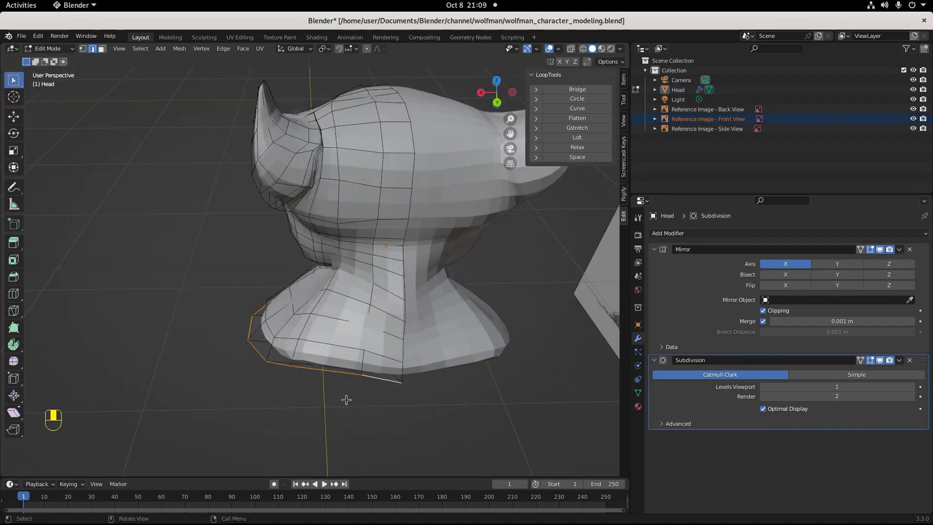
{"action": "middle_click_drag", "start_coordinate": [282, 377], "coordinate": [476, 322]}
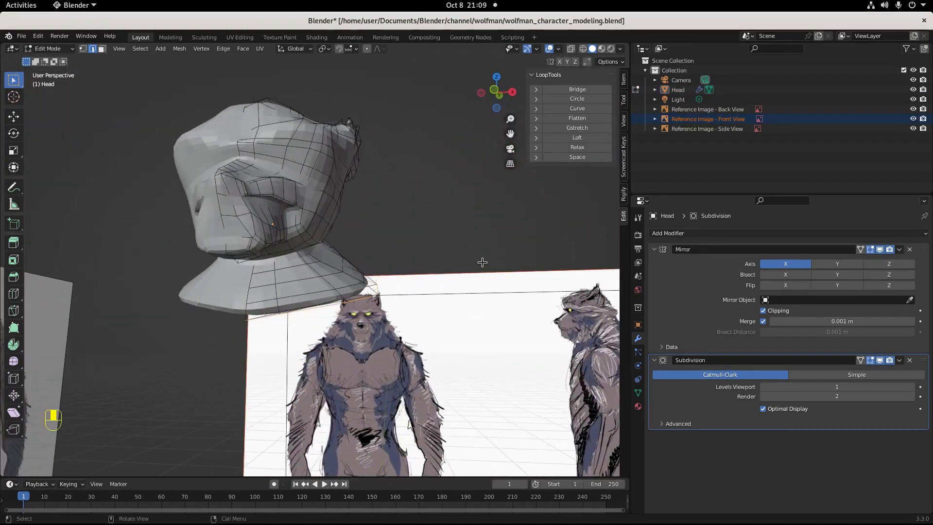
{"action": "middle_click_drag", "start_coordinate": [622, 218], "coordinate": [625, 220]}
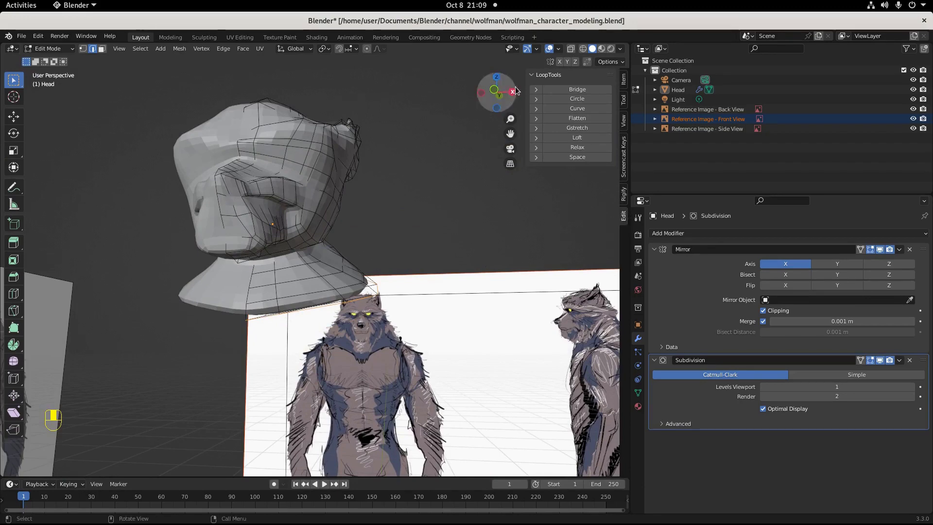
{"action": "left_click", "coordinate": [531, 79]}
{"action": "left_click", "coordinate": [532, 78]}
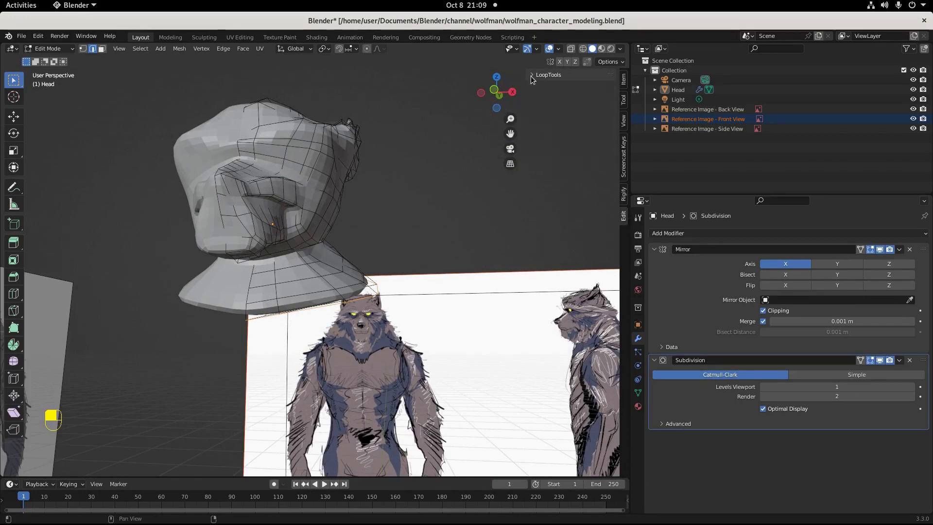
{"action": "left_click", "coordinate": [533, 76]}
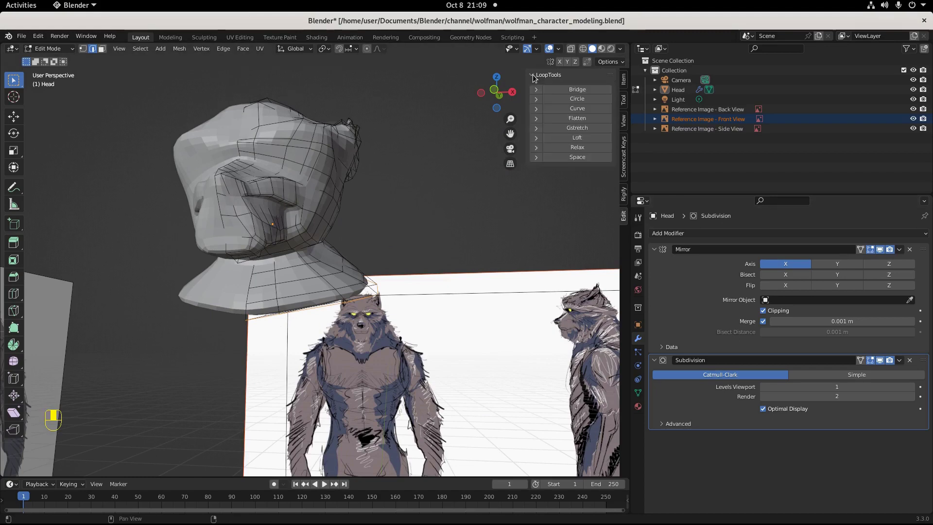
{"action": "left_click", "coordinate": [585, 100]}
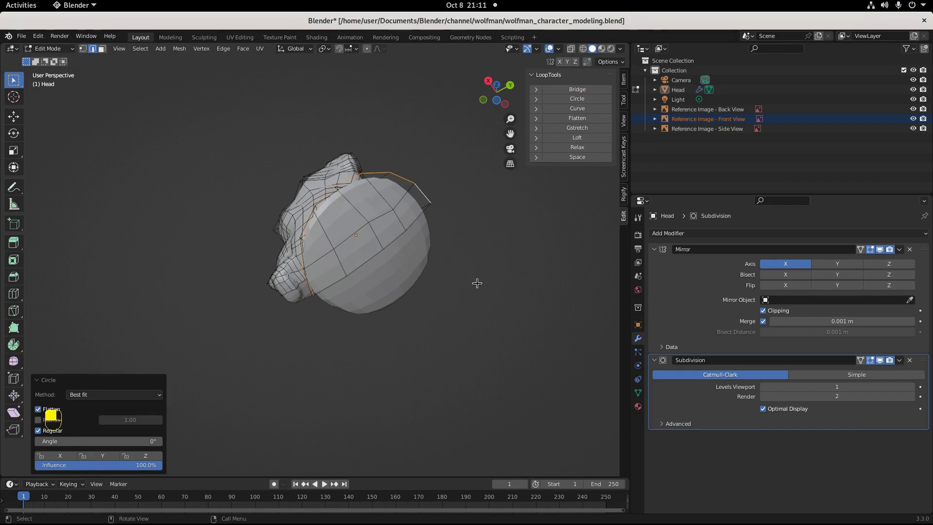
Check the rounded neck base from below and against the front reference, and save the file.
{"action": "middle_click_drag", "start_coordinate": [477, 281], "coordinate": [428, 311]}
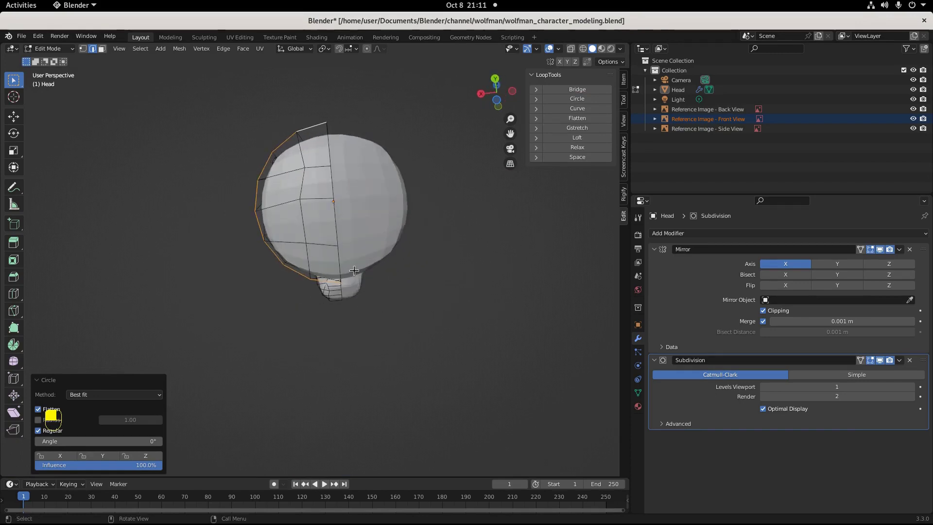
{"action": "key", "text": "KP_1"}
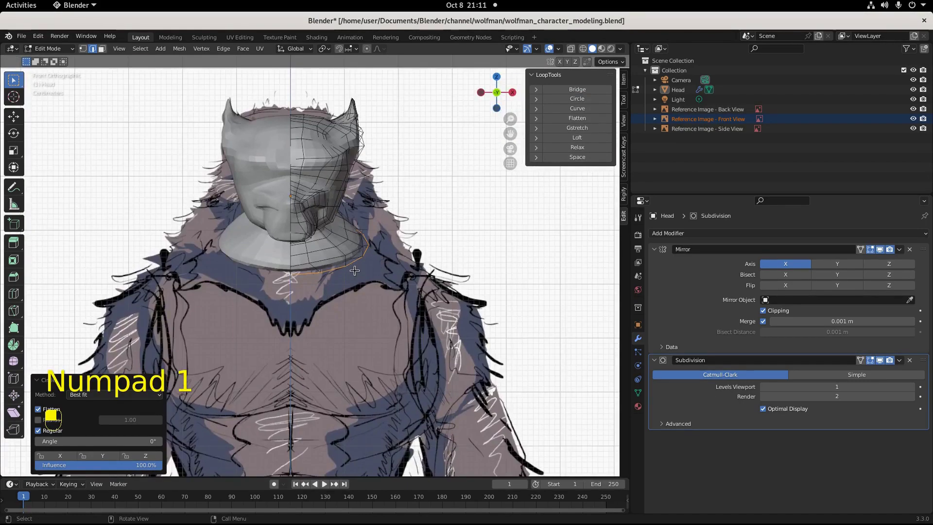
{"action": "middle_click_drag", "start_coordinate": [354, 271], "coordinate": [408, 266]}
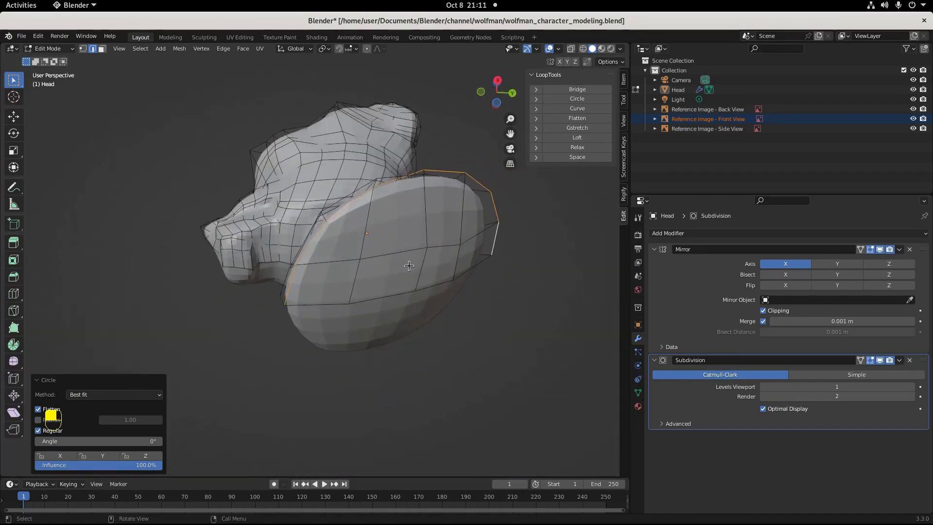
{"action": "key", "text": "KP_1"}
{"action": "middle_click_drag", "start_coordinate": [407, 198], "coordinate": [431, 315], "text": "shift"}
{"action": "key", "text": "ctrl+s"}
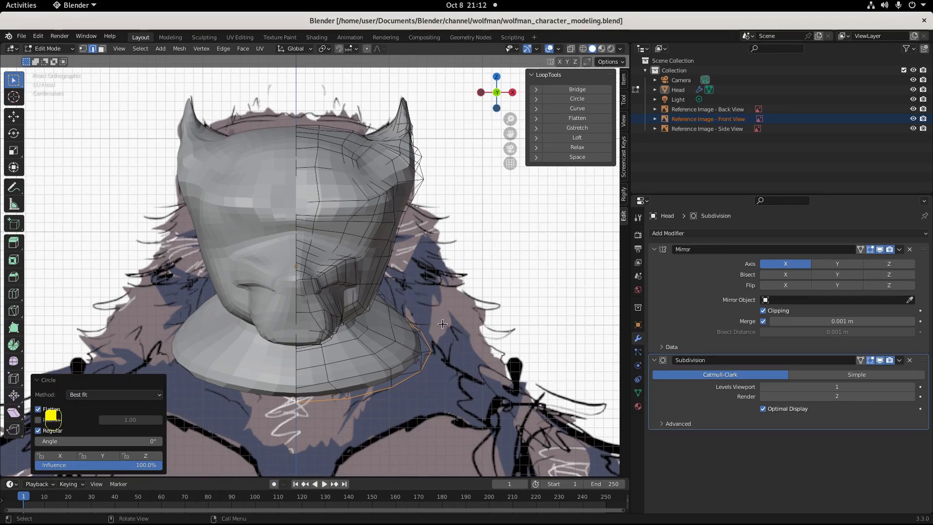
{"action": "scroll", "coordinate": [380, 389], "scroll_direction": "down", "scroll_amount": 5}
{"action": "scroll", "coordinate": [348, 352], "scroll_direction": "down", "scroll_amount": 3}
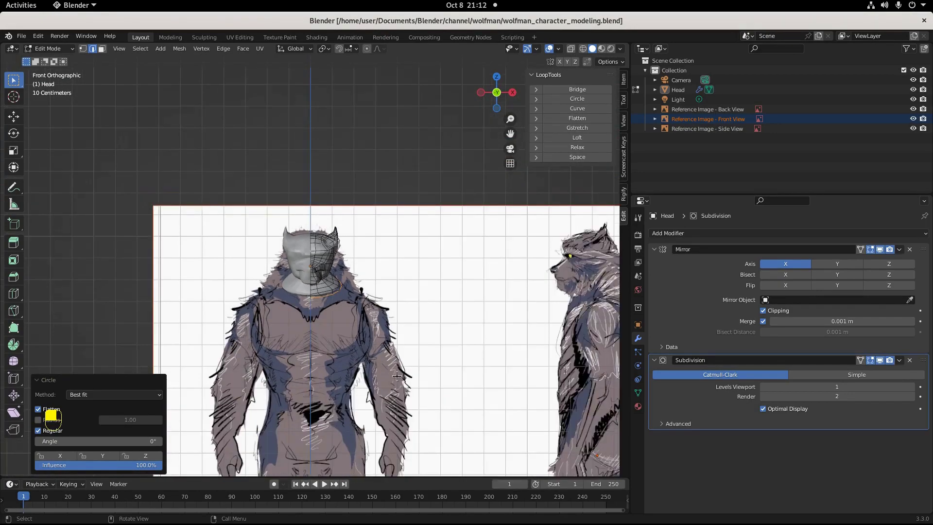
{"action": "scroll", "coordinate": [411, 371], "scroll_direction": "up", "scroll_amount": 5}
{"action": "key", "text": "ctrl+s"}
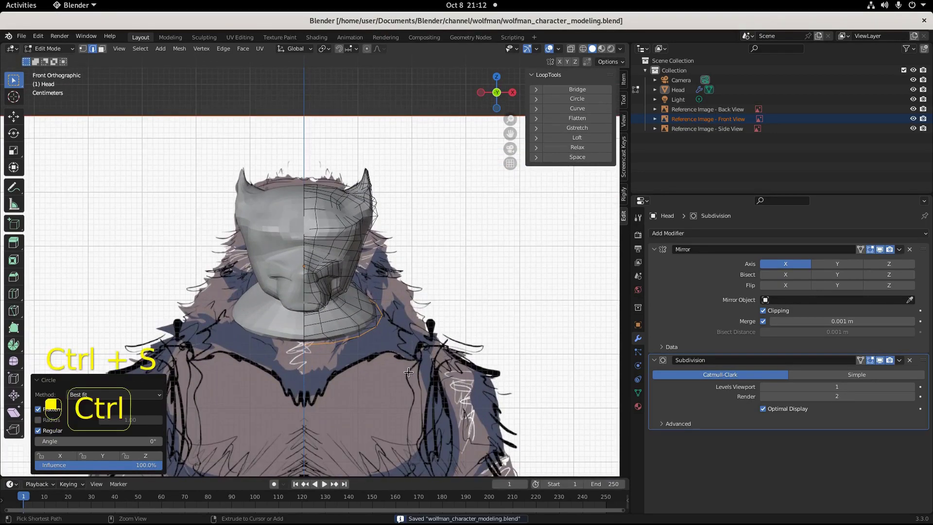